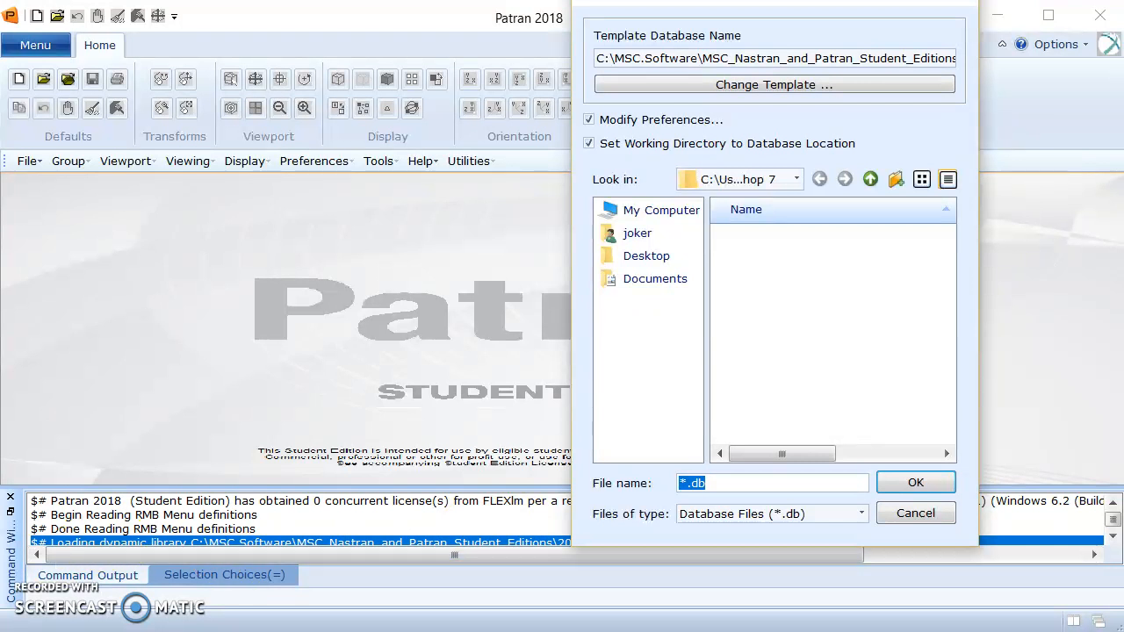
Create a new database named tenssion_fitting and accept the MSC.Nastran structural model preferences.
key(BackSpace)
text(tenssion_fitting)
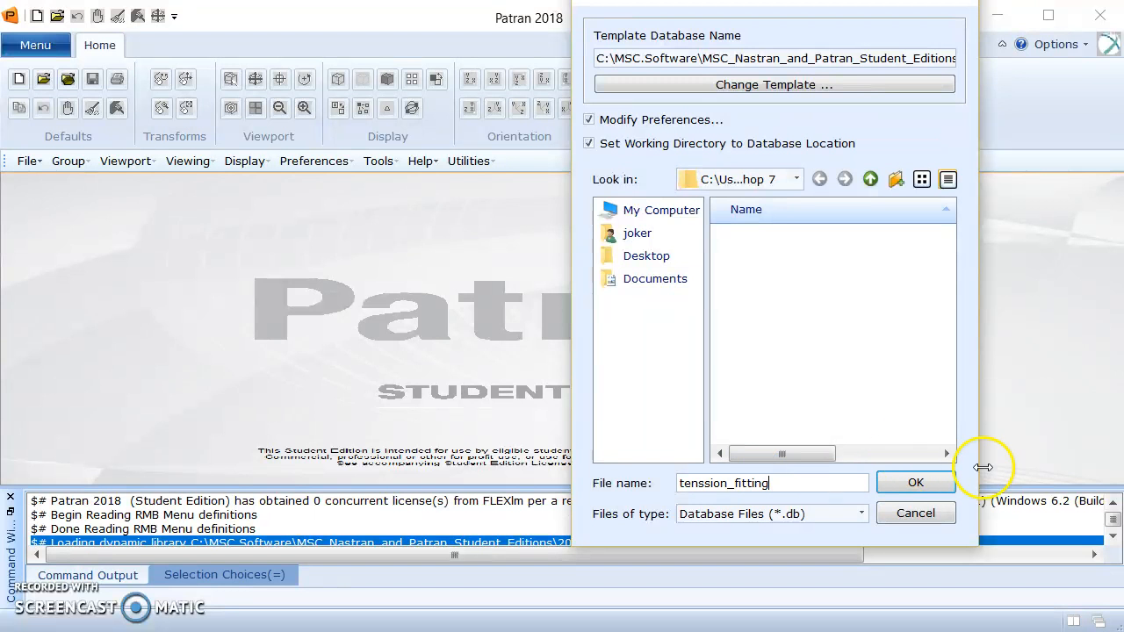
click(915, 483)
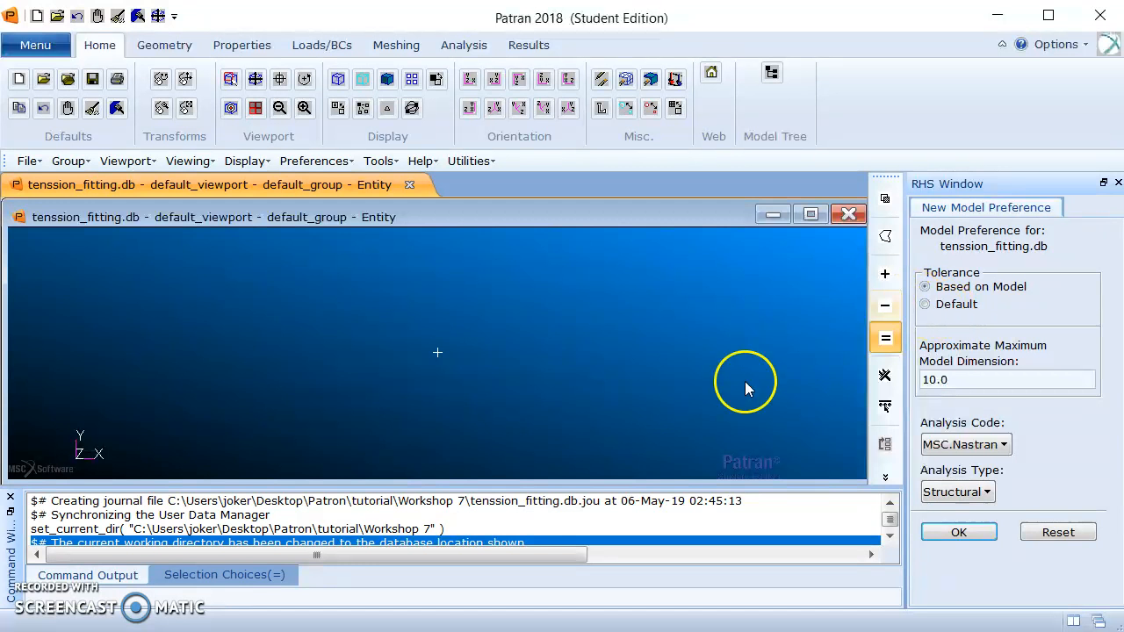
click(974, 533)
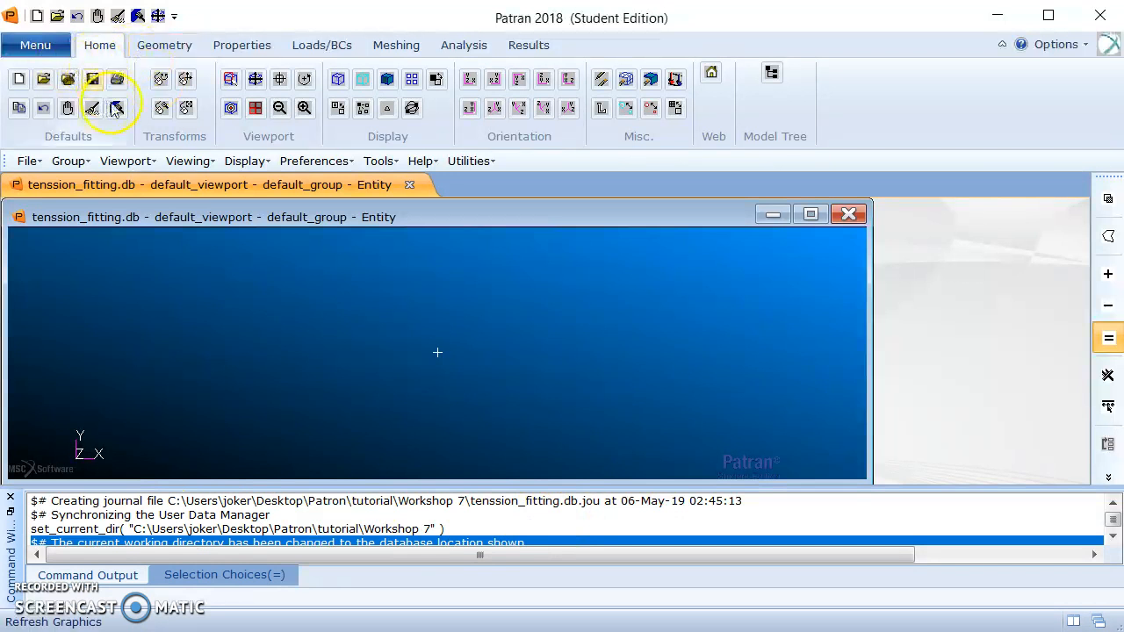
Create a rectangular surface with the XYZ method, vector <5 2 0> and origin [0 0 0], with Auto Execute off.
click(165, 45)
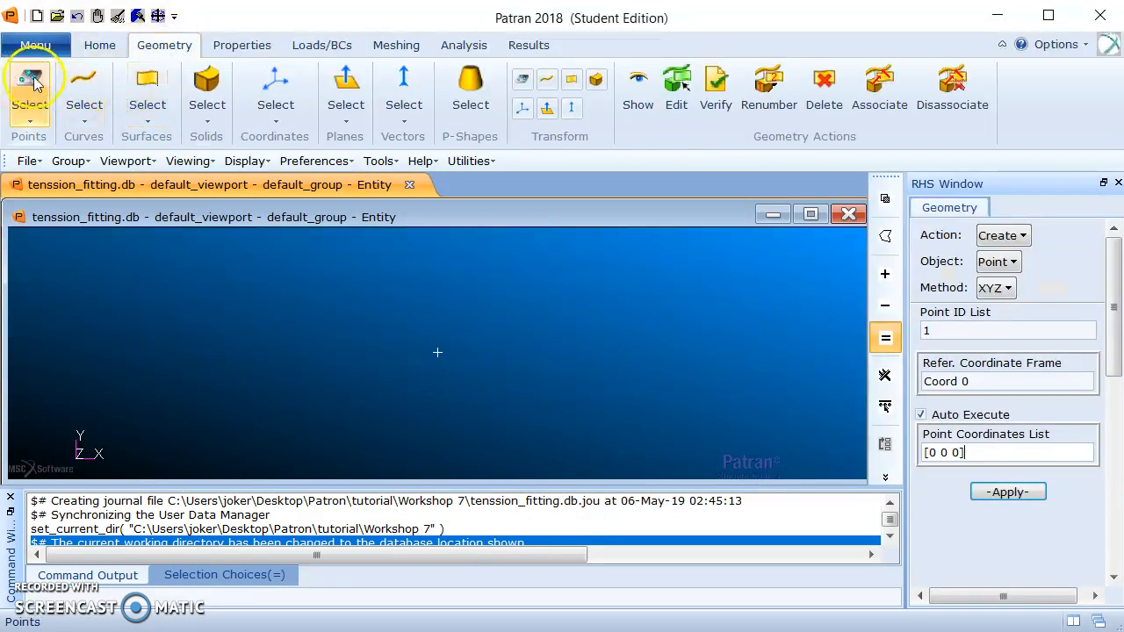
click(1009, 261)
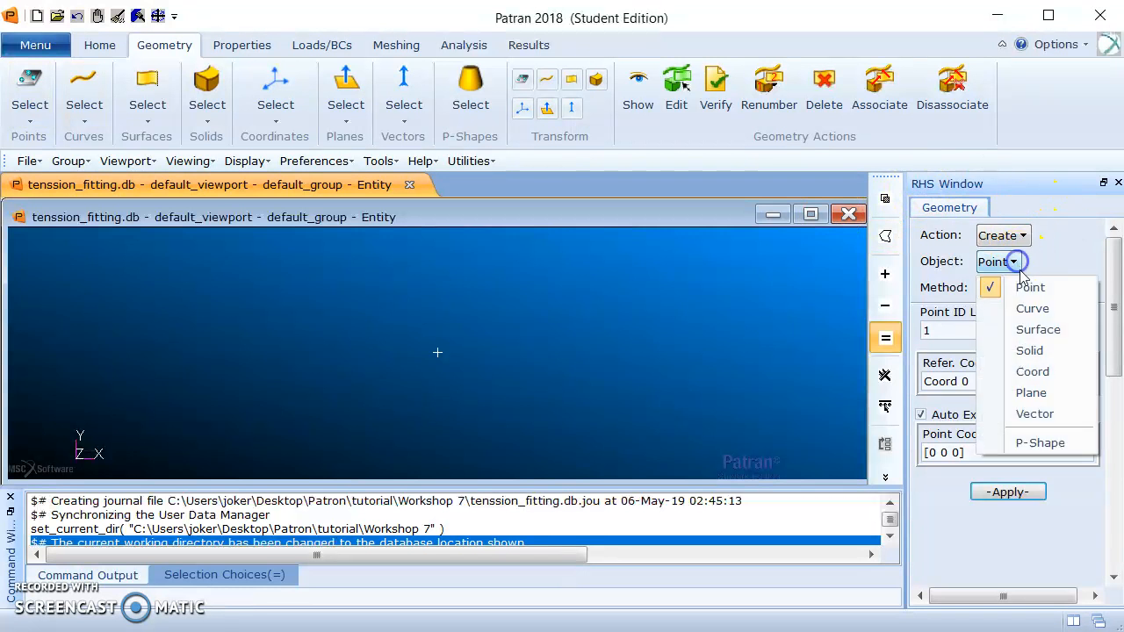
click(1053, 339)
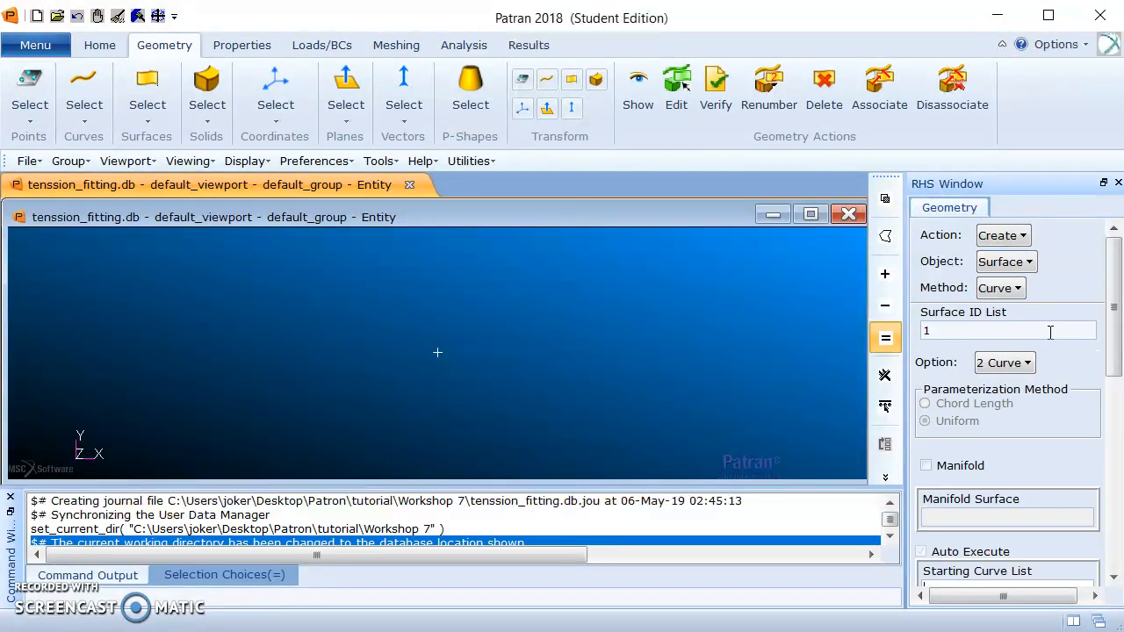
click(1020, 294)
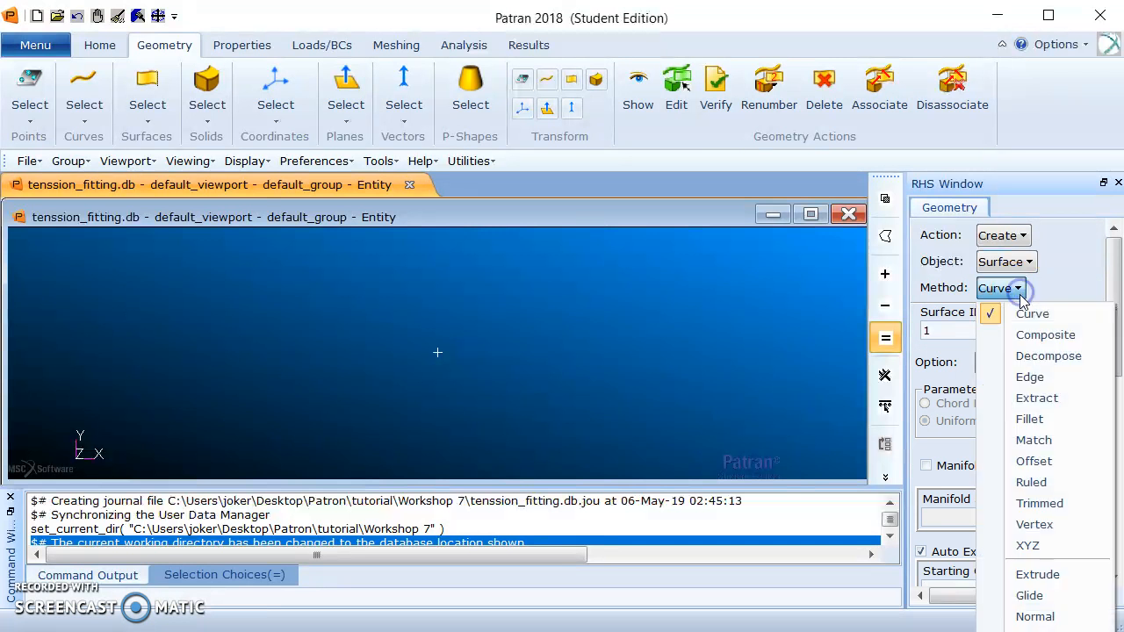
click(1042, 545)
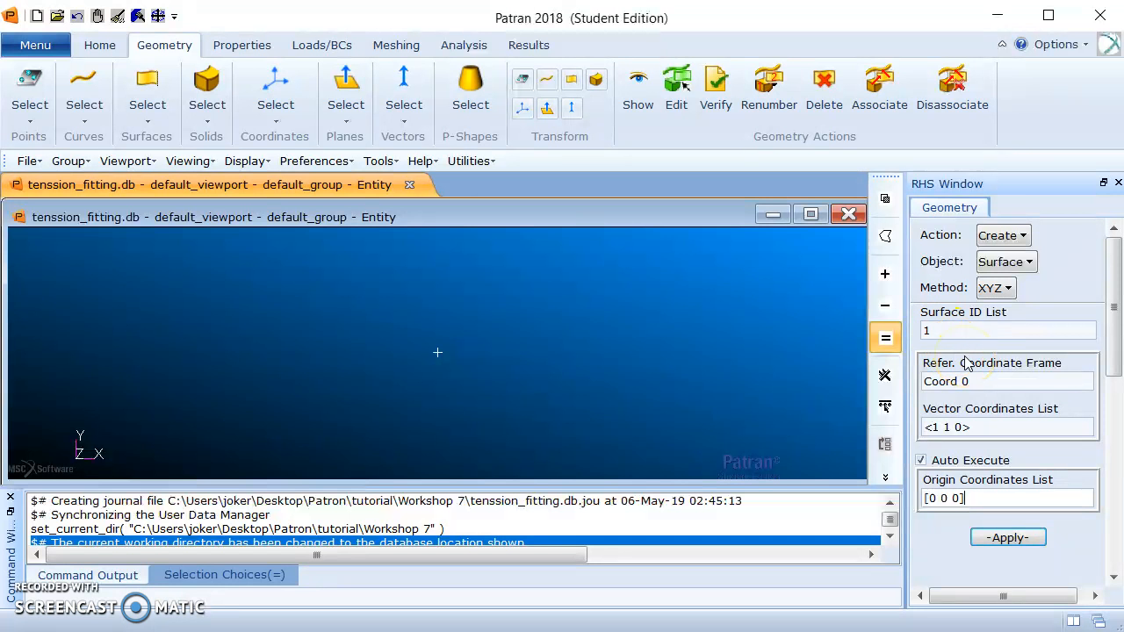
click(946, 428)
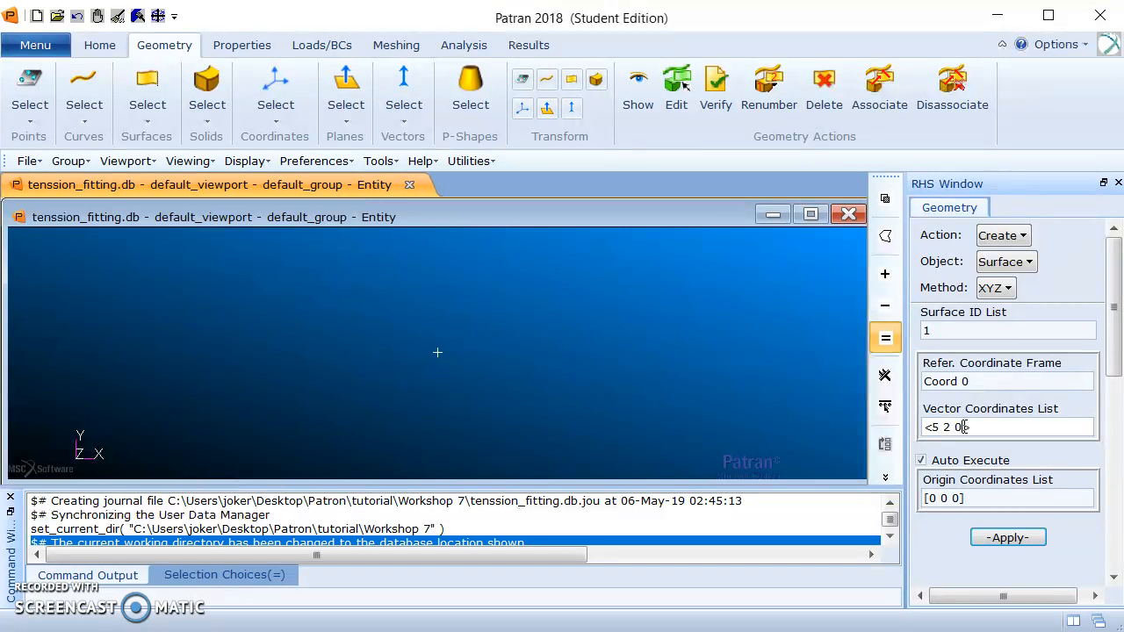
click(921, 460)
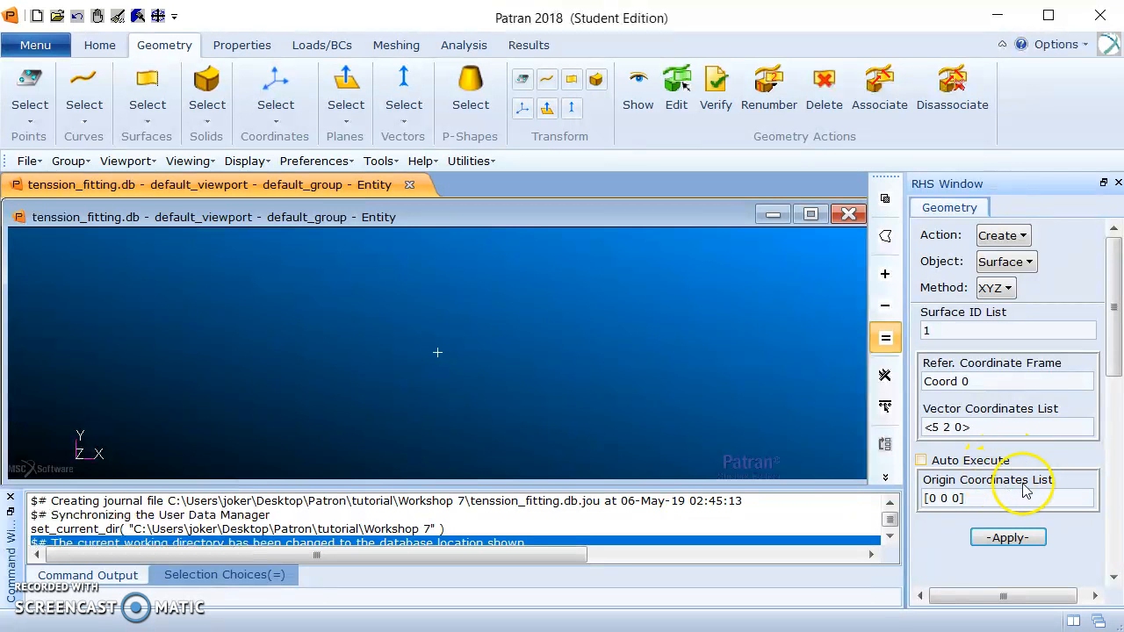
click(1010, 538)
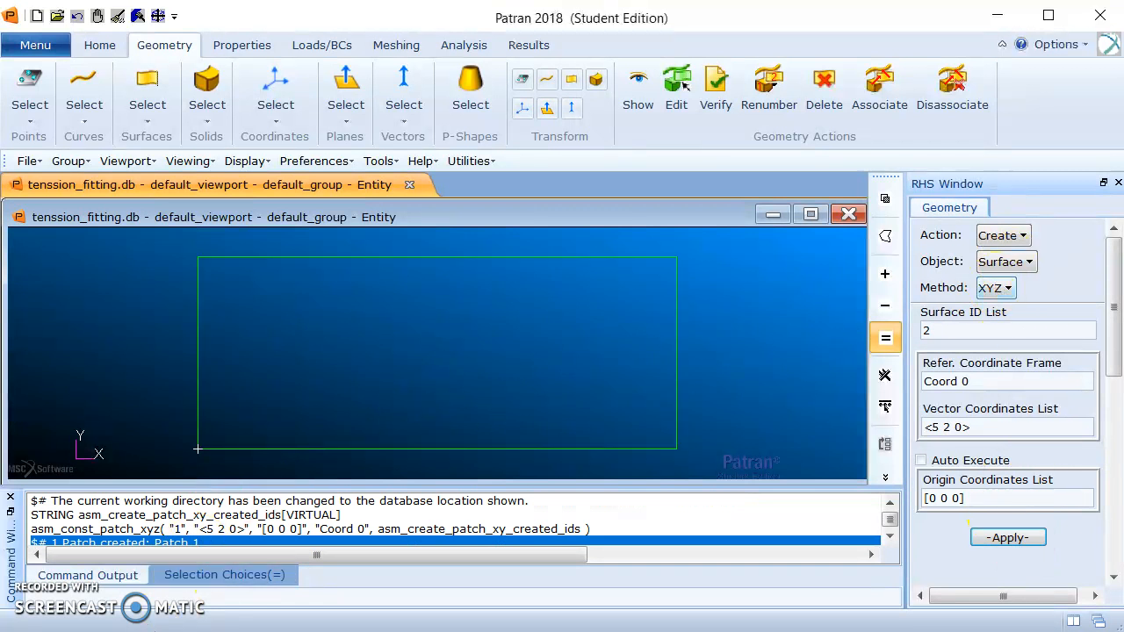
Translate a copy of the rectangle's upper-left corner point by <0.5 0 0>, with Auto Execute off.
click(1021, 235)
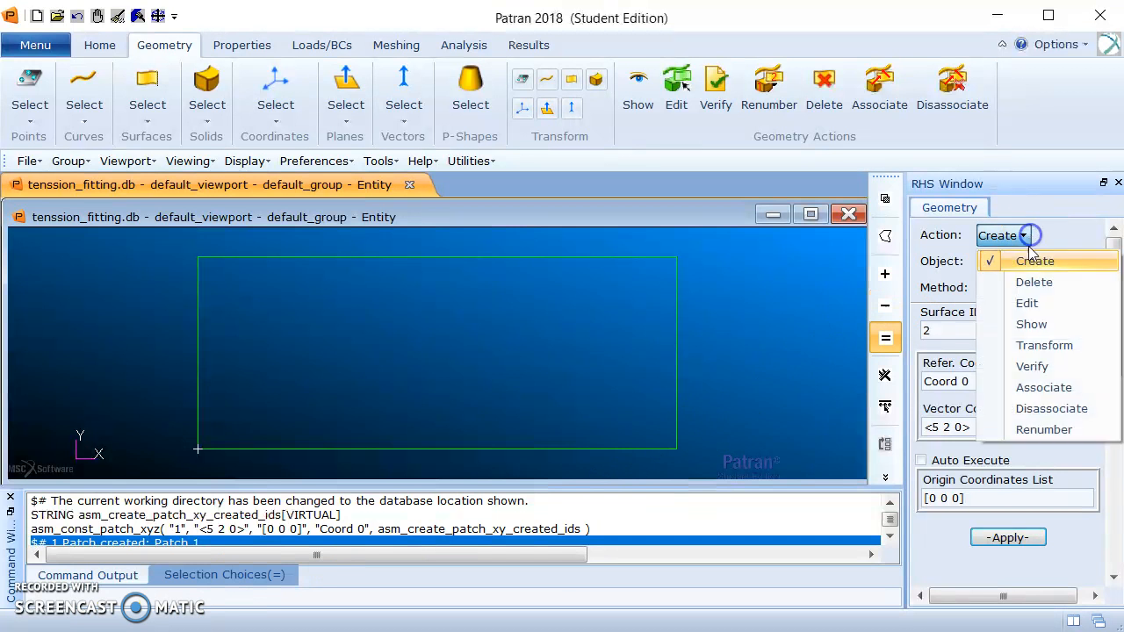
click(1057, 348)
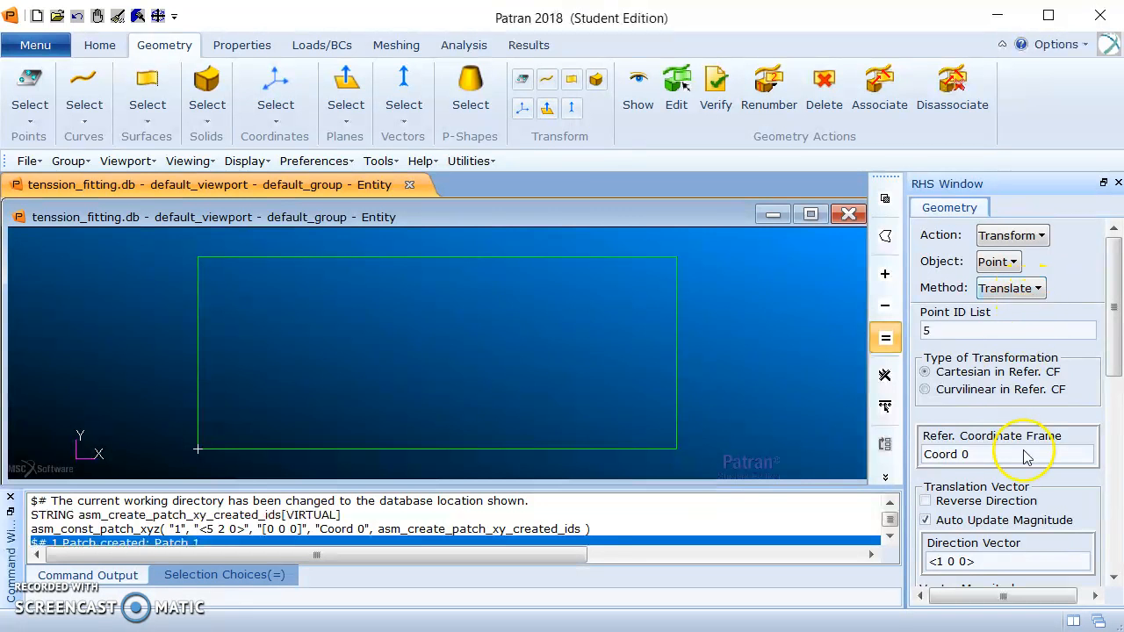
drag(1110, 307, 1064, 384)
click(956, 419)
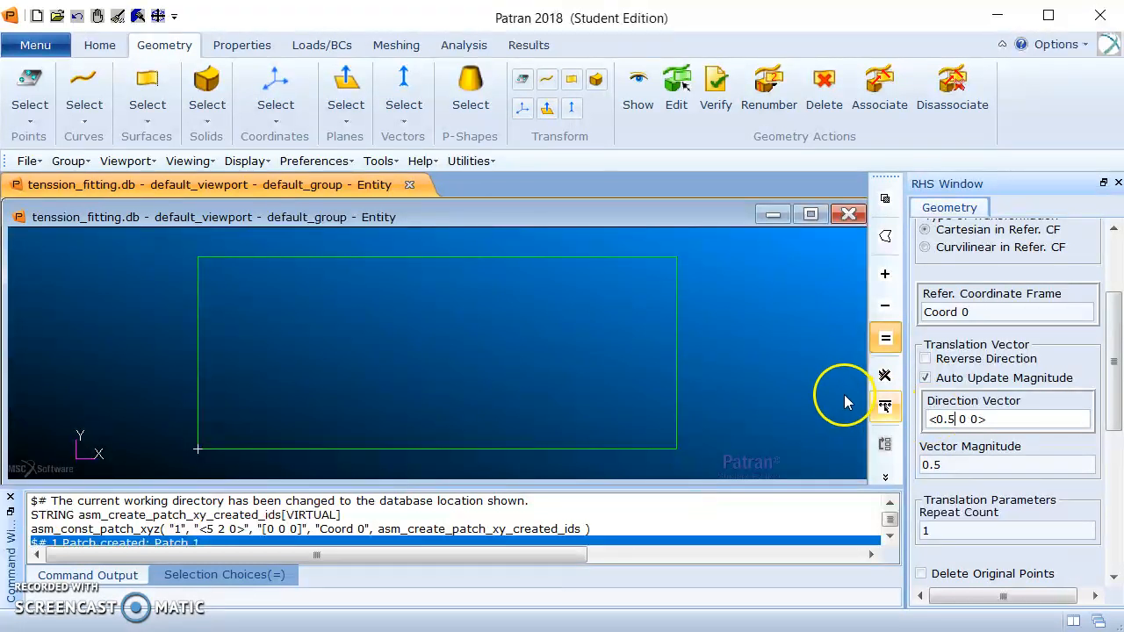
drag(1113, 360, 1108, 413)
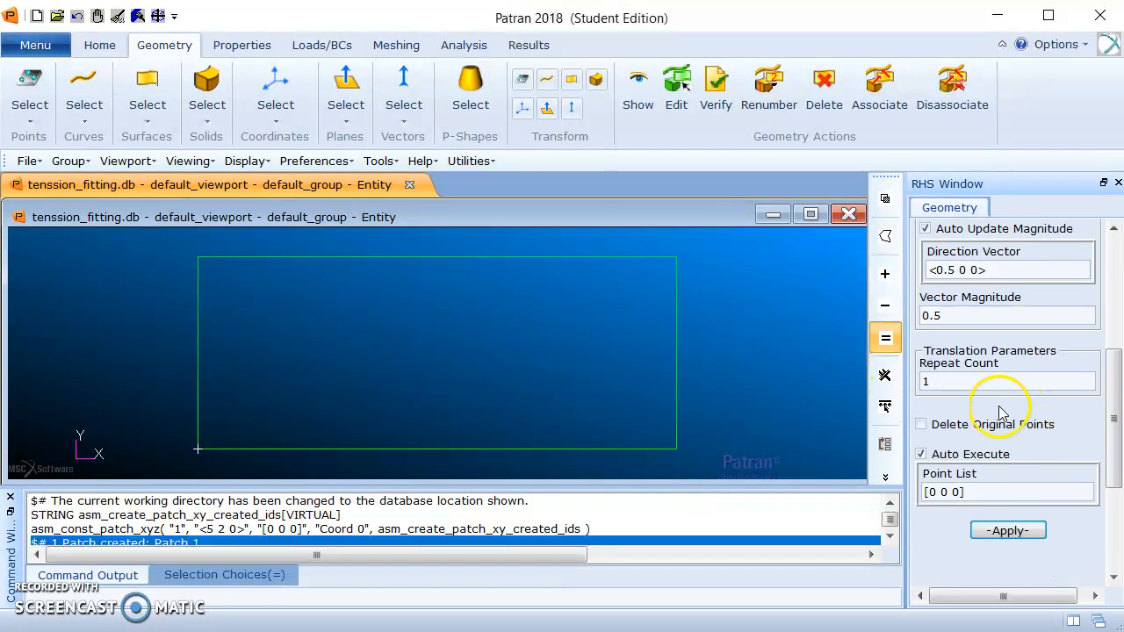
click(920, 453)
click(973, 492)
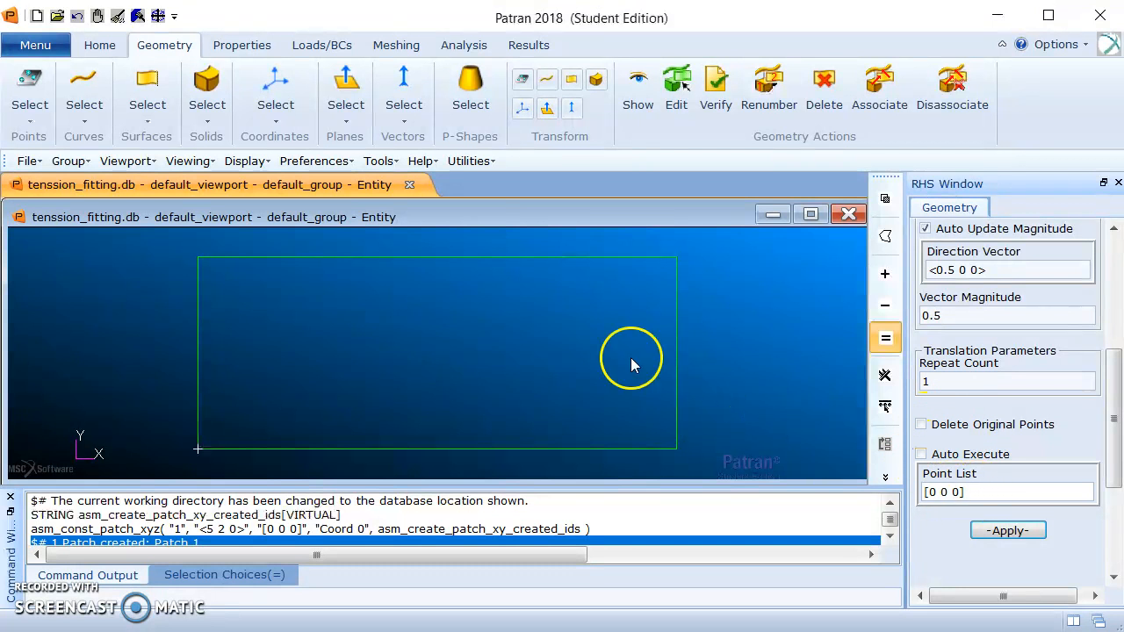
click(199, 260)
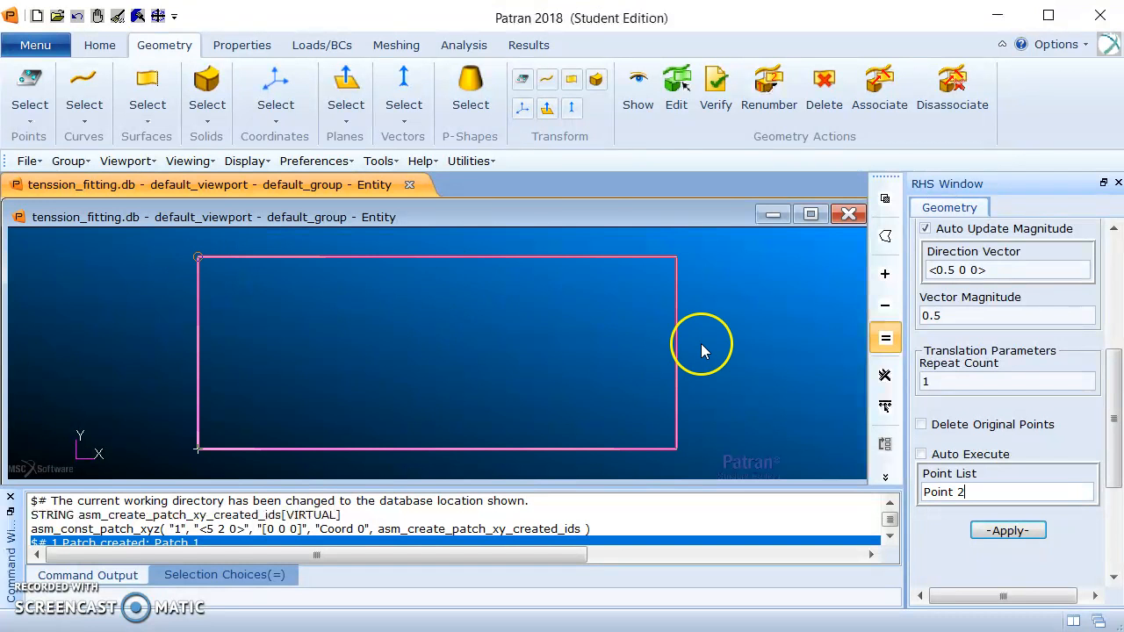
click(1029, 532)
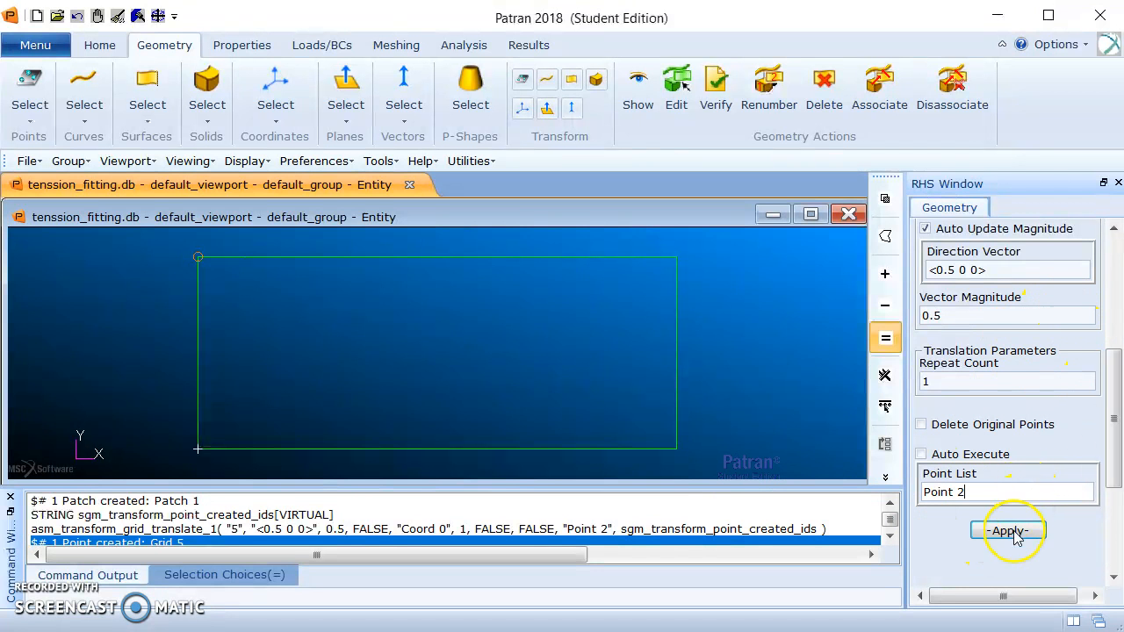
scroll(764, 519, down, 1)
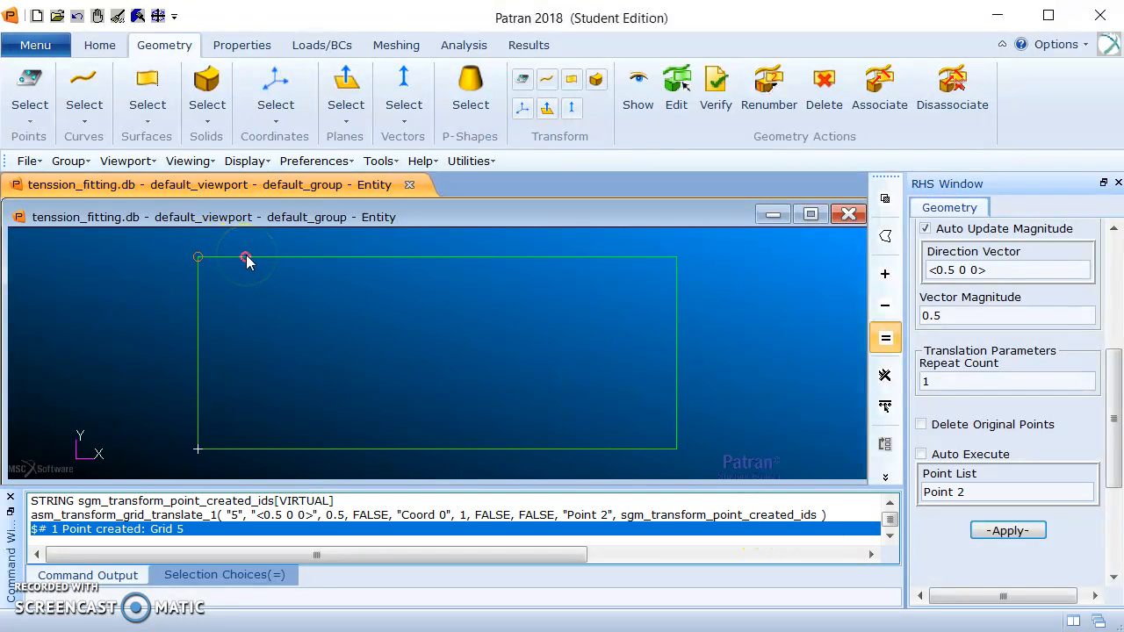
Translate a copy of the rectangle's lower-right corner point by <0 0.5 0>.
drag(1114, 383, 1114, 341)
click(957, 375)
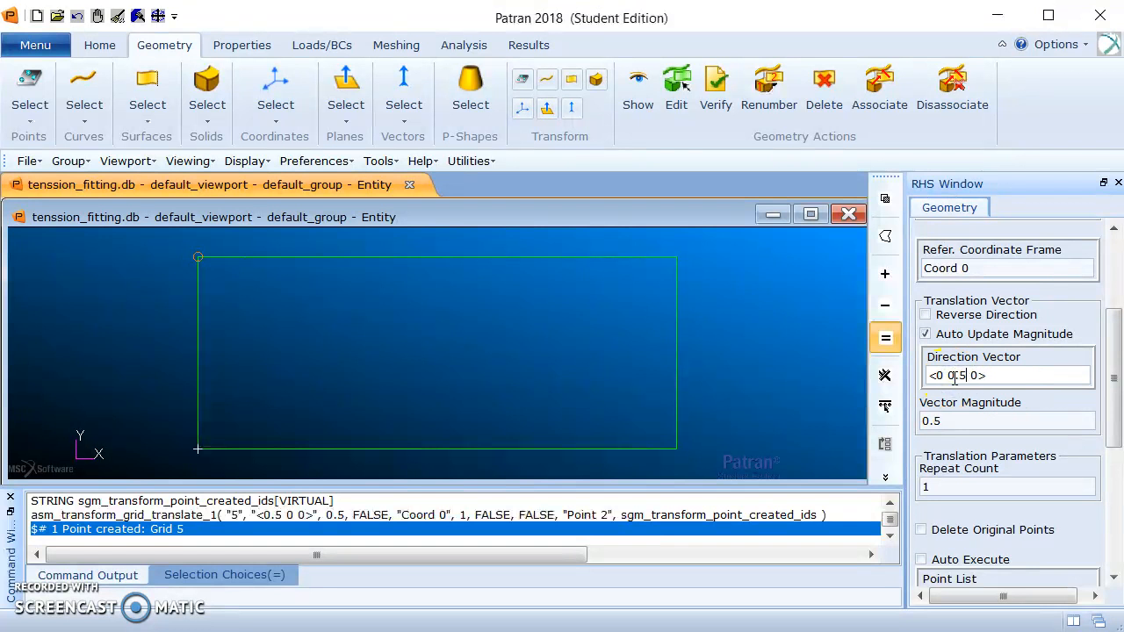
drag(1112, 377, 1103, 446)
drag(978, 416, 900, 432)
key(Delete)
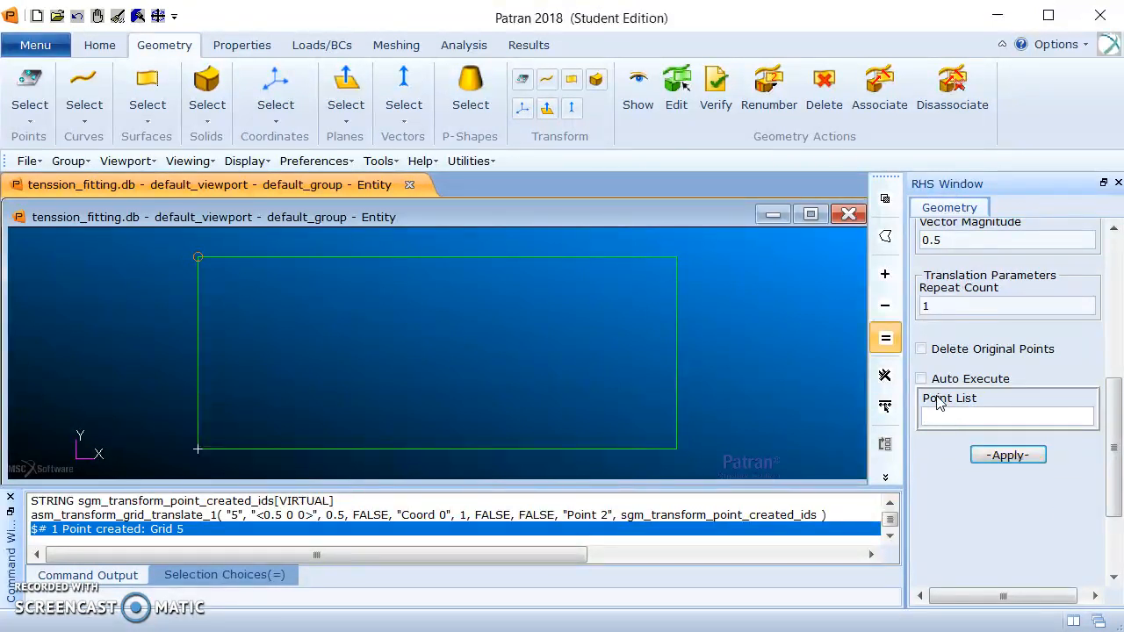
click(676, 450)
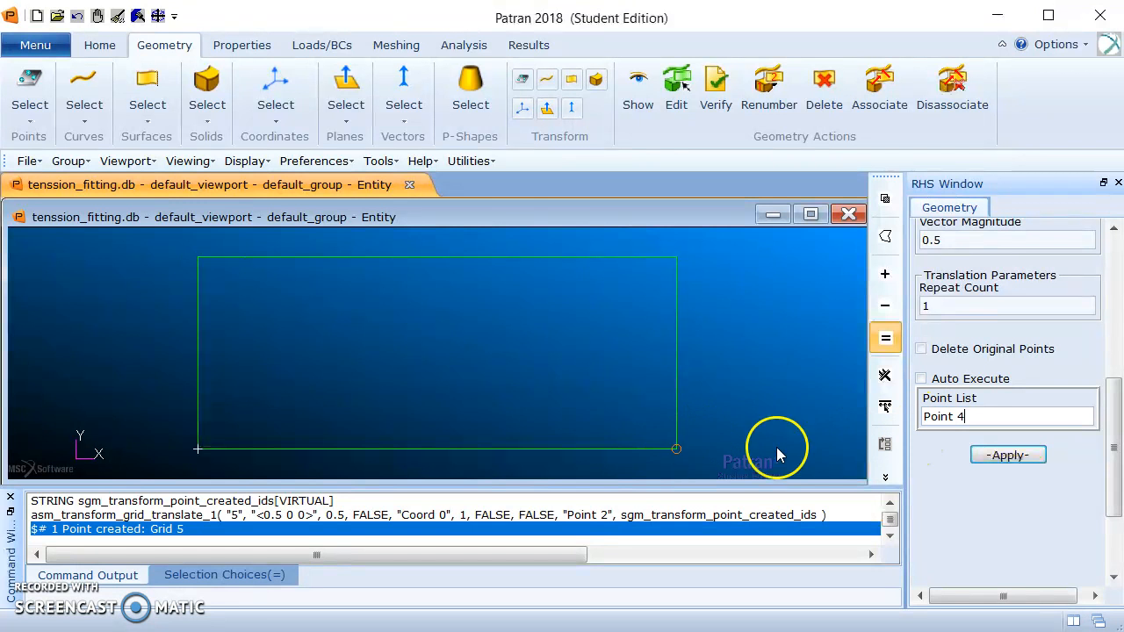
click(1010, 455)
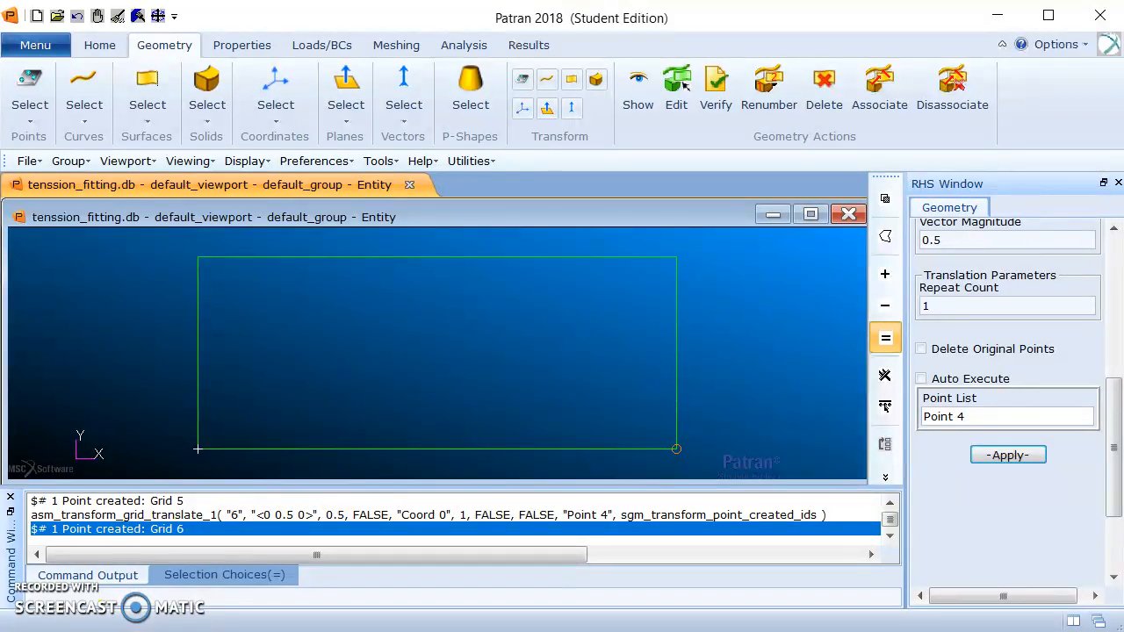
Create a 2 Point curve from the offset point on the top edge to the one on the right edge, then disable Auto Execute.
drag(1110, 406, 1110, 245)
click(1032, 237)
click(1029, 261)
click(1018, 261)
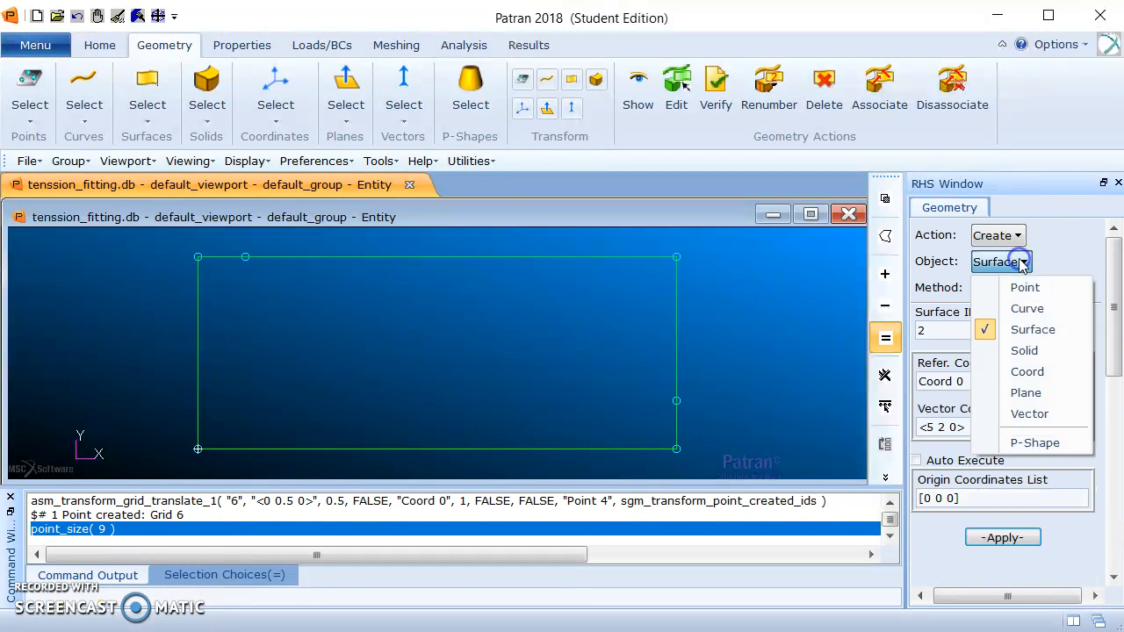
click(1042, 308)
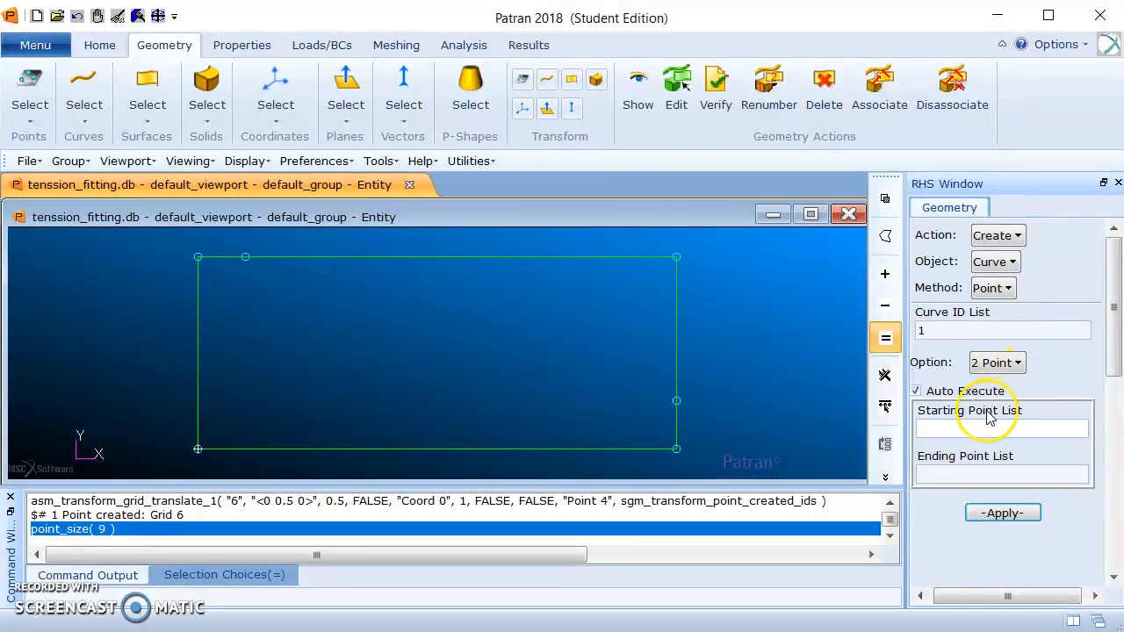
click(245, 259)
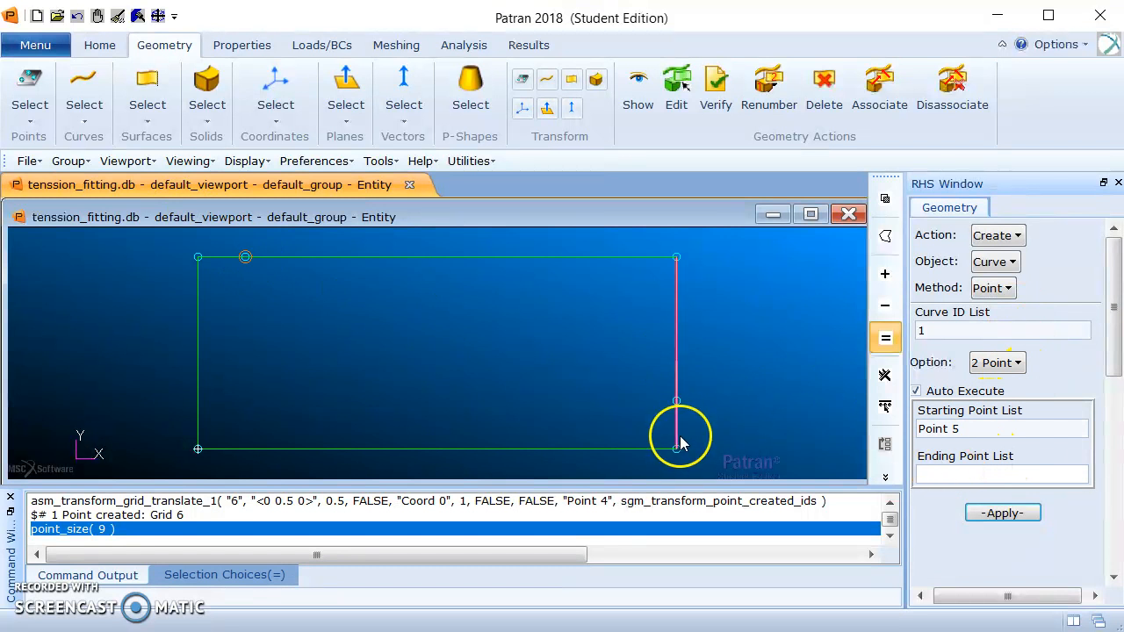
click(675, 400)
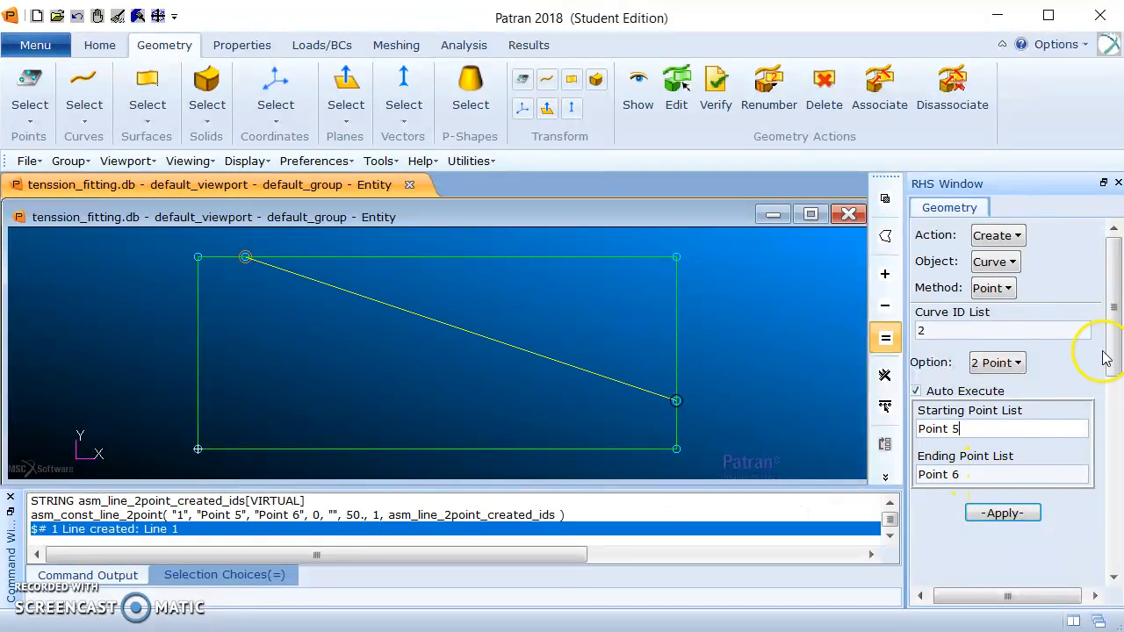
drag(1108, 343, 1108, 390)
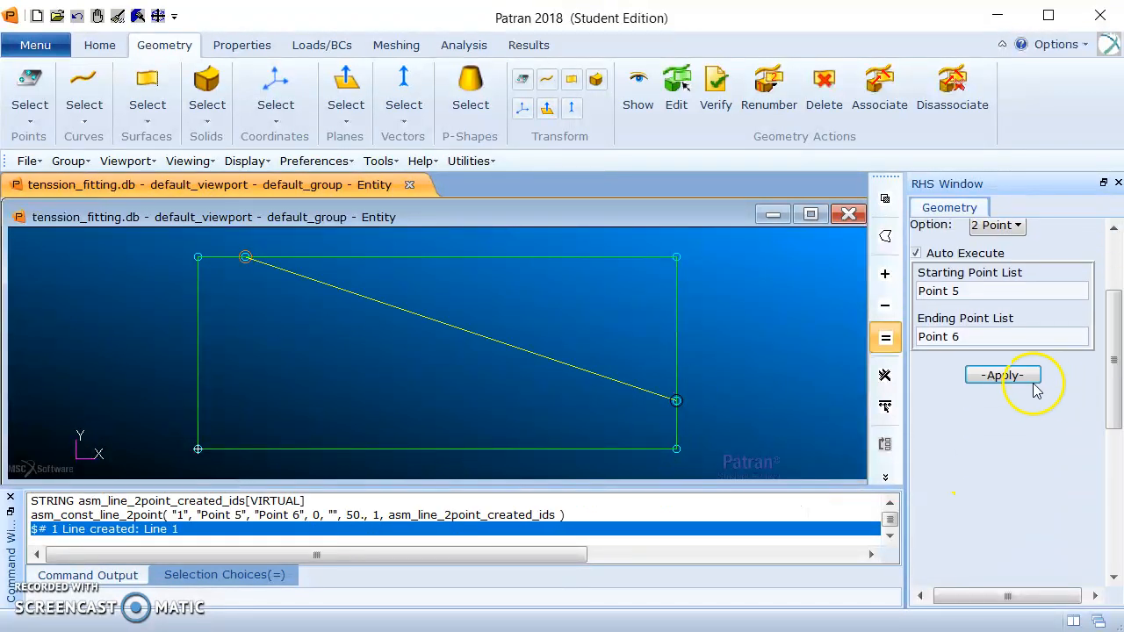
click(917, 253)
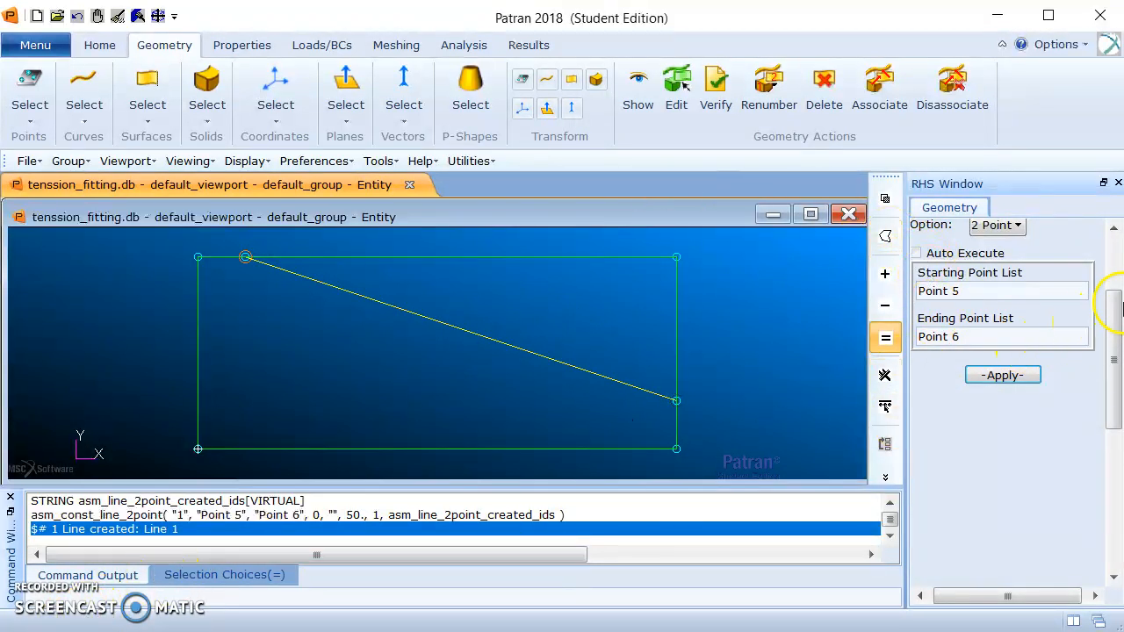
Break the rectangular surface along the diagonal curve with Auto Execute off, deleting the original surface.
drag(1115, 314, 1110, 246)
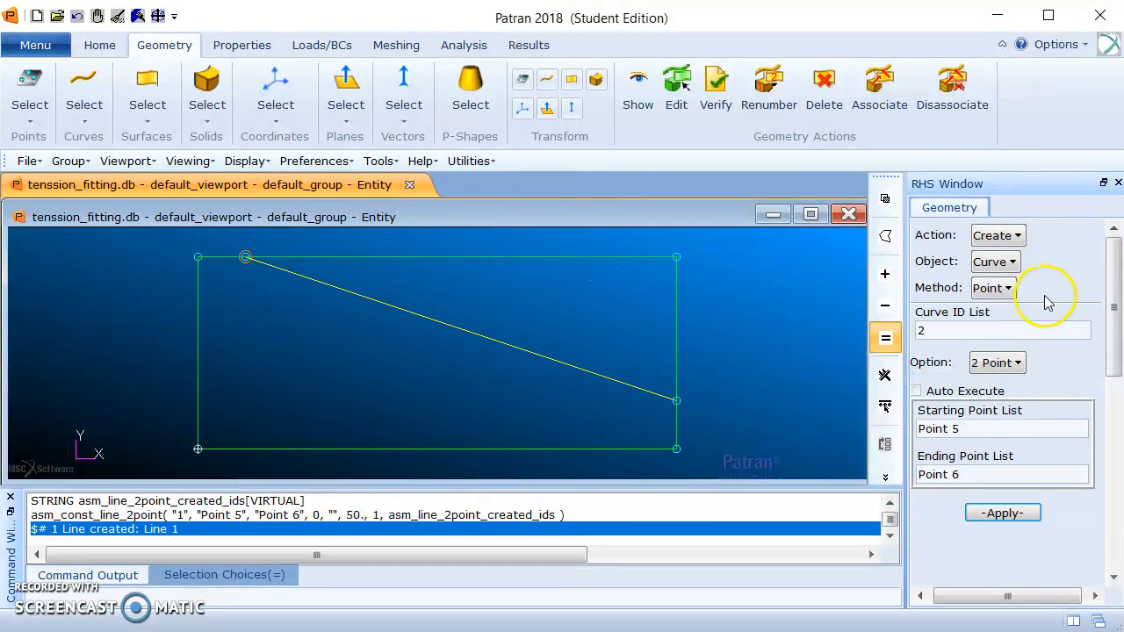
click(991, 235)
click(1038, 304)
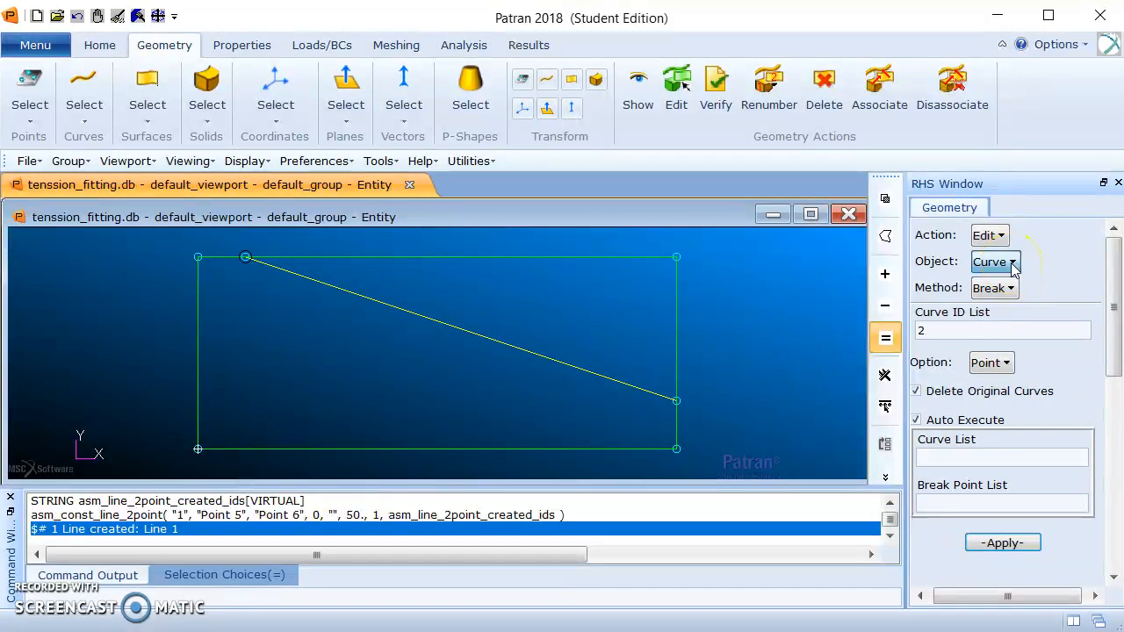
click(1013, 262)
click(1033, 326)
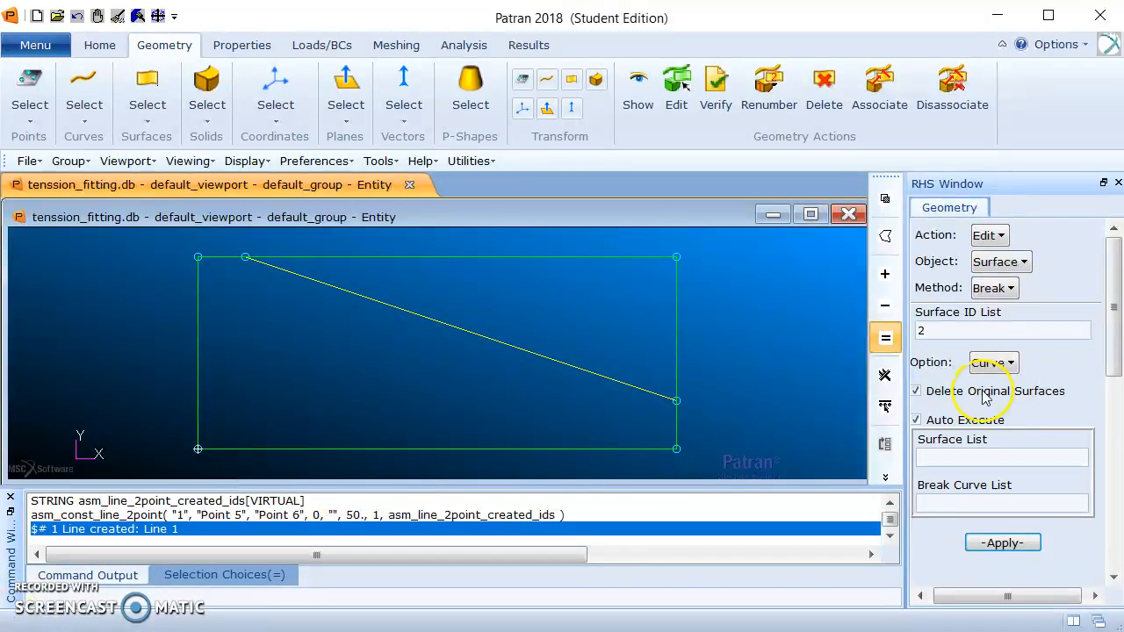
click(950, 421)
click(603, 278)
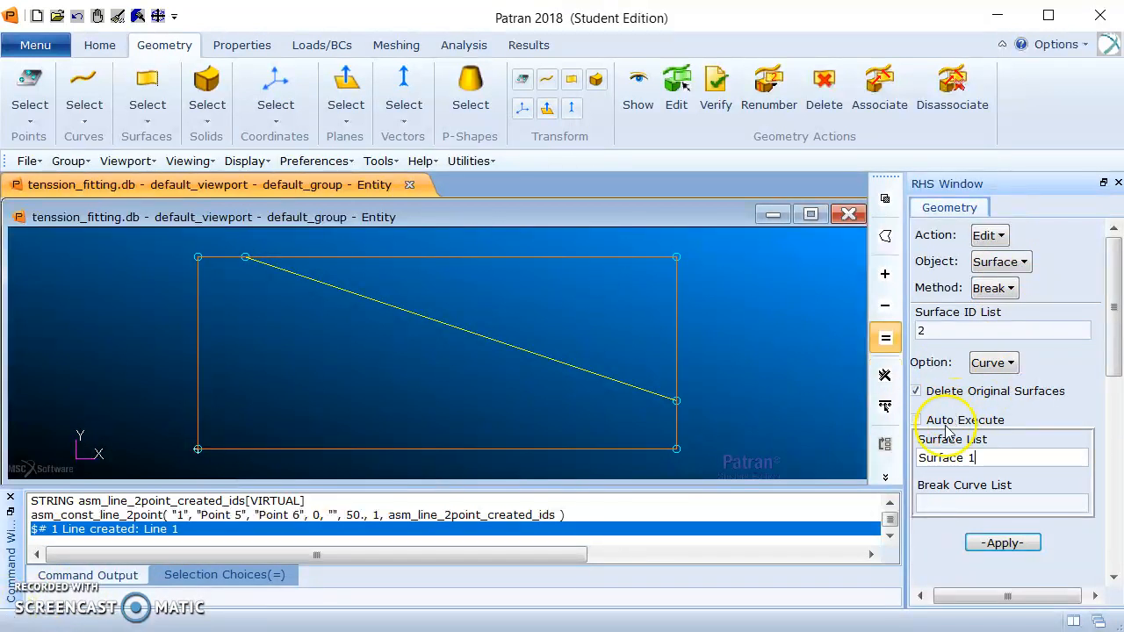
click(954, 501)
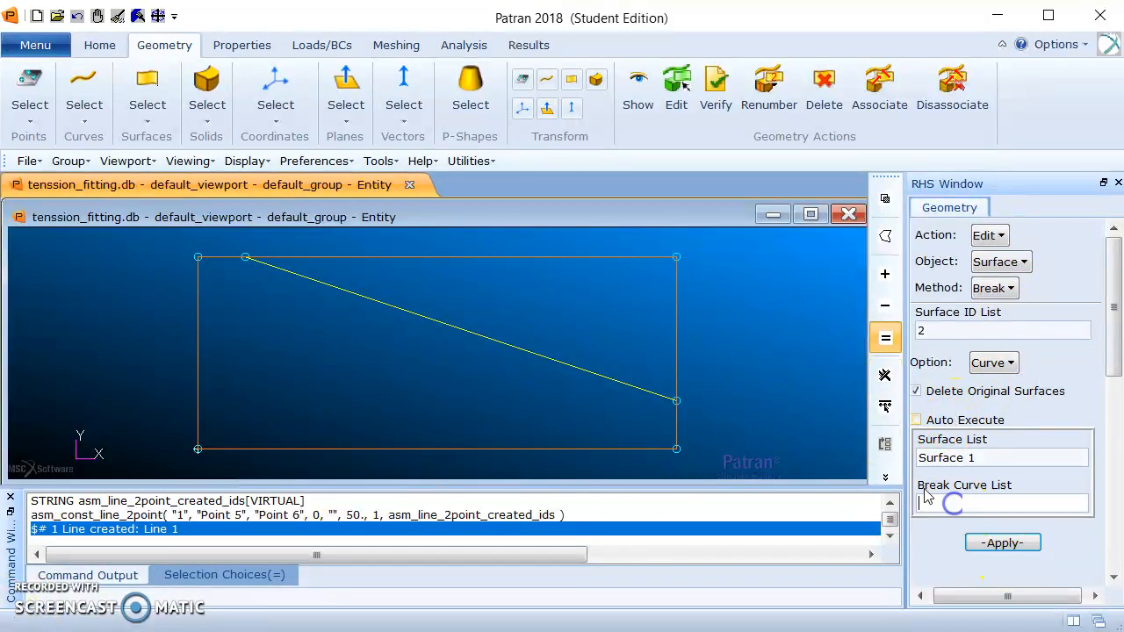
click(531, 359)
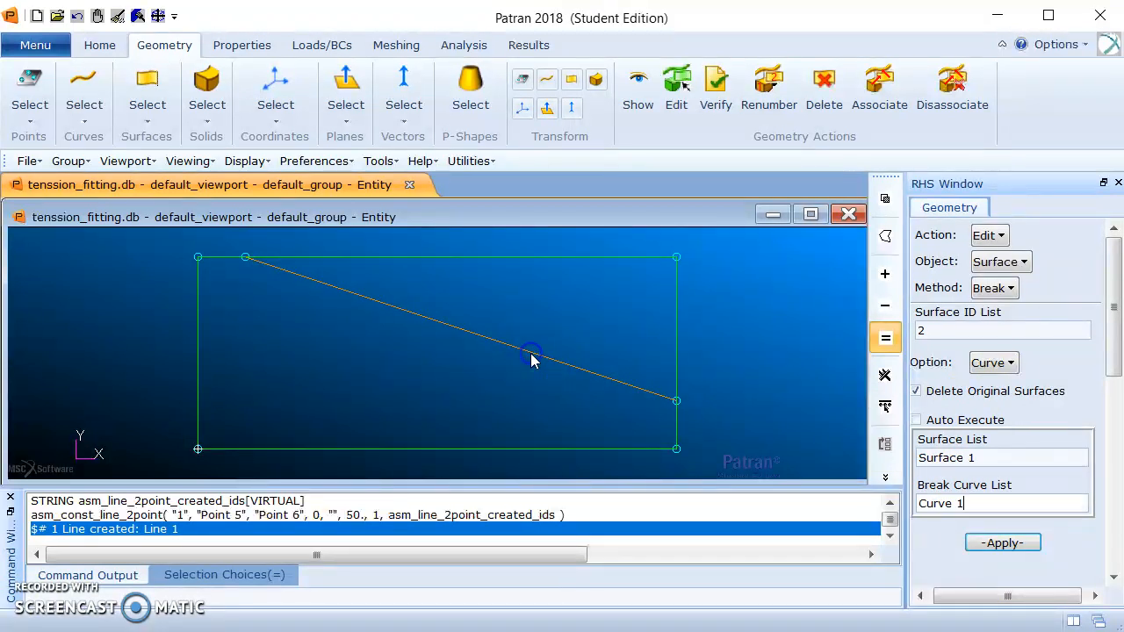
click(1003, 543)
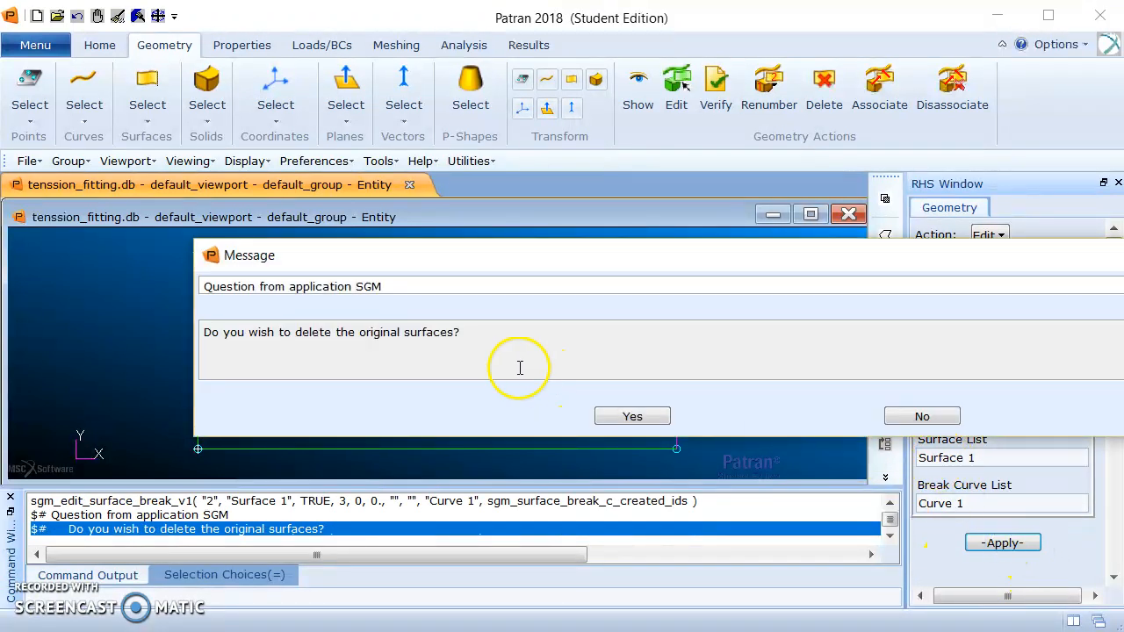
click(618, 416)
Delete the triangular surface above the diagonal line.
click(992, 237)
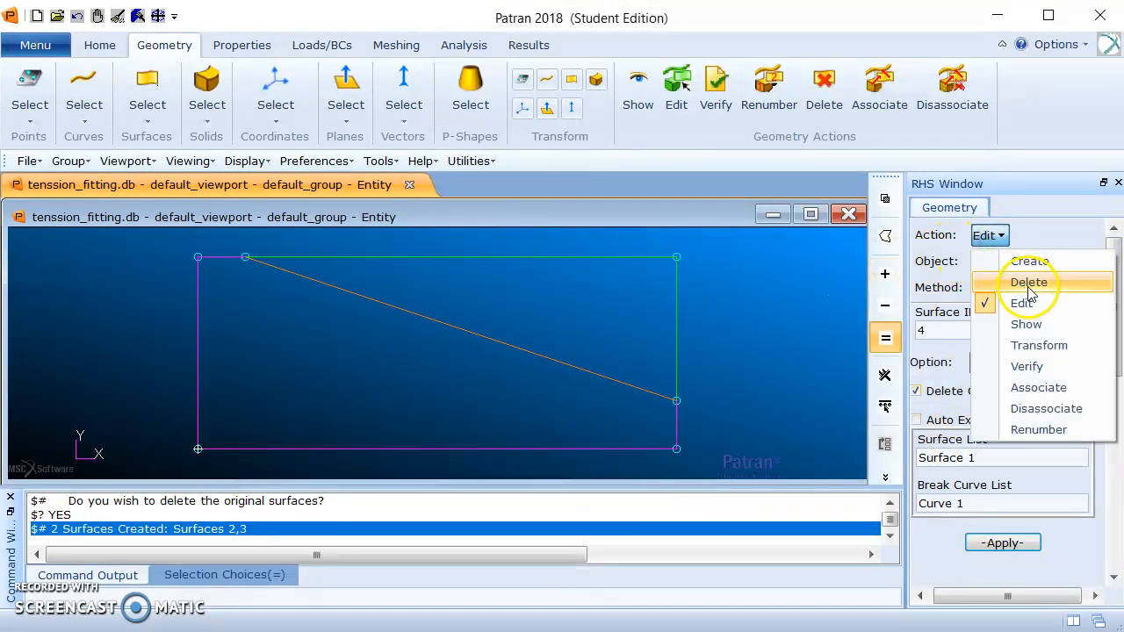
click(1029, 282)
click(990, 262)
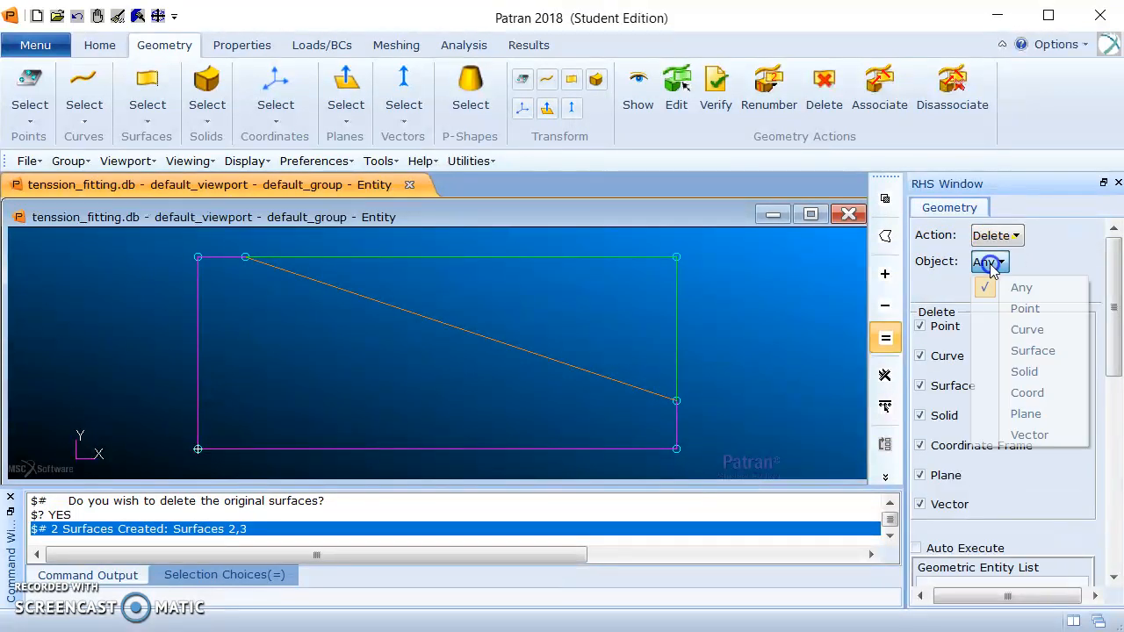
click(1045, 351)
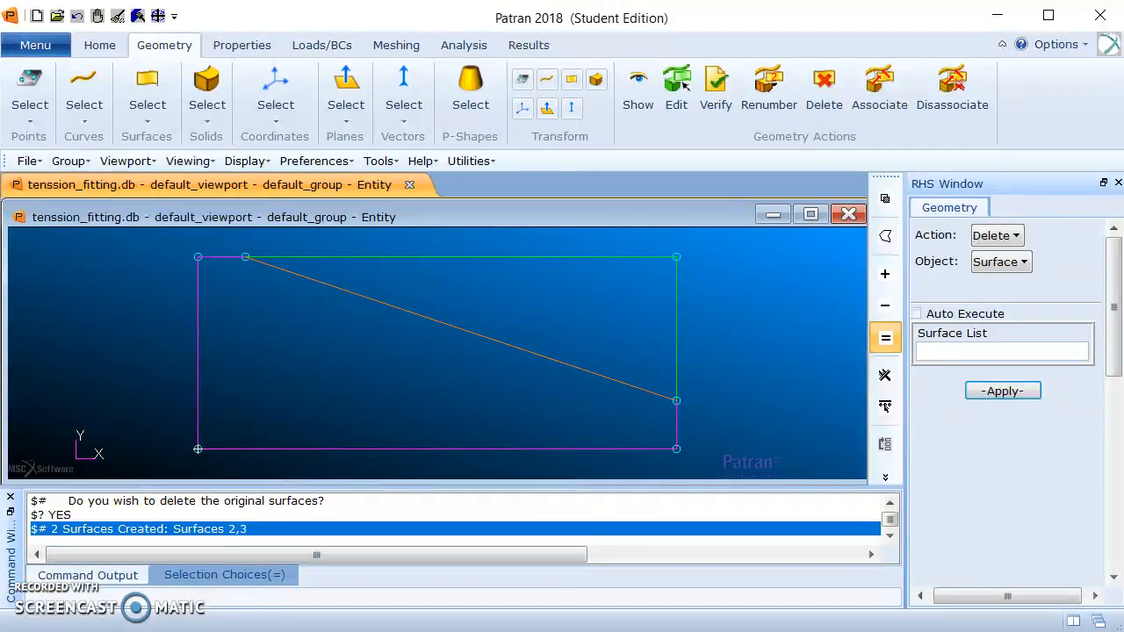
click(138, 16)
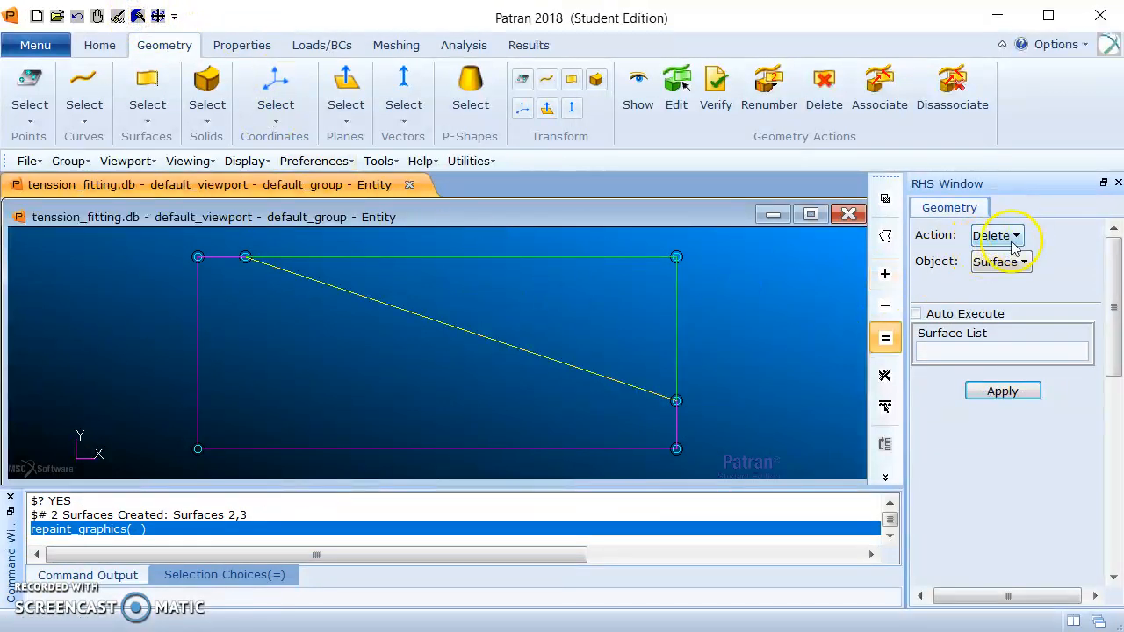
click(954, 355)
click(589, 286)
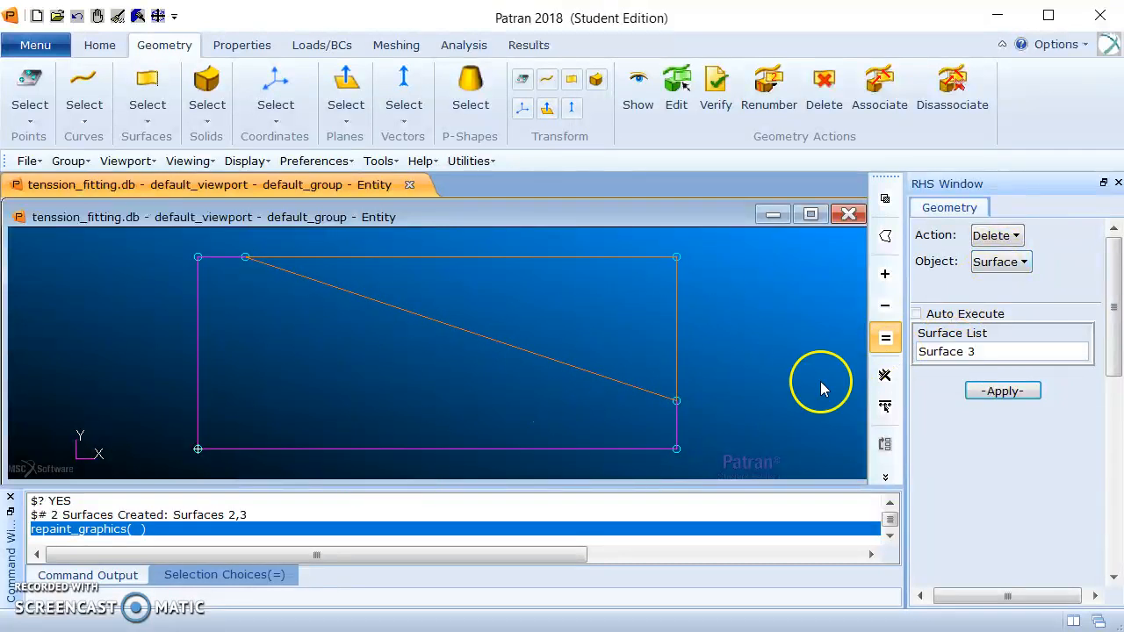
click(1000, 392)
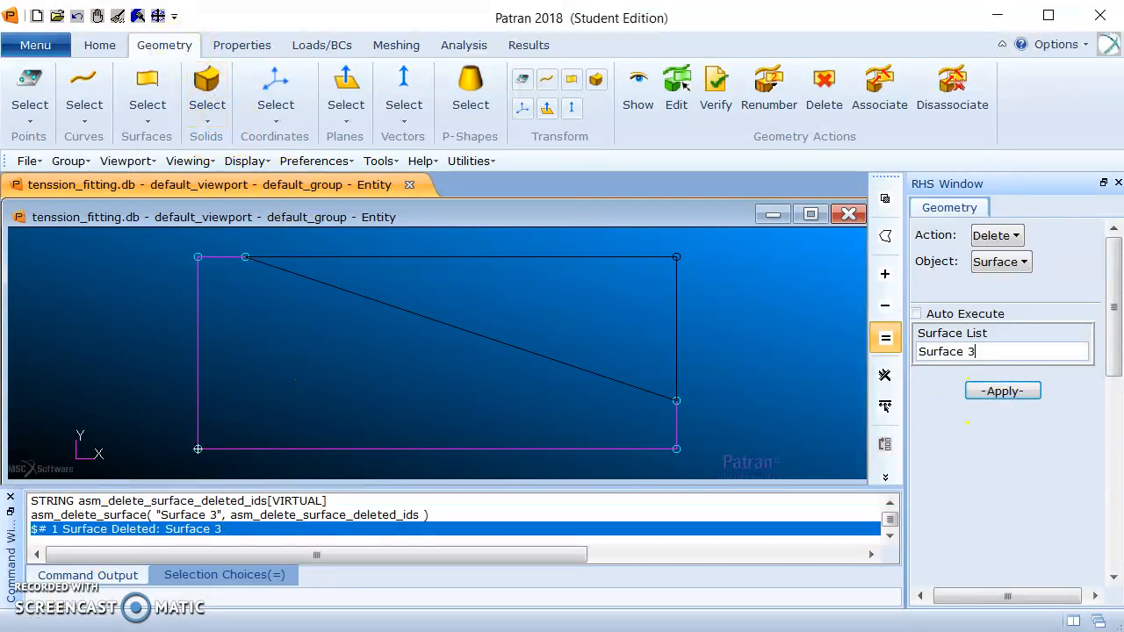
Create a solid by extruding the remaining tapered surface with translation vector <0 0 2>, keeping the TetMeshable solid type.
click(997, 236)
click(1017, 261)
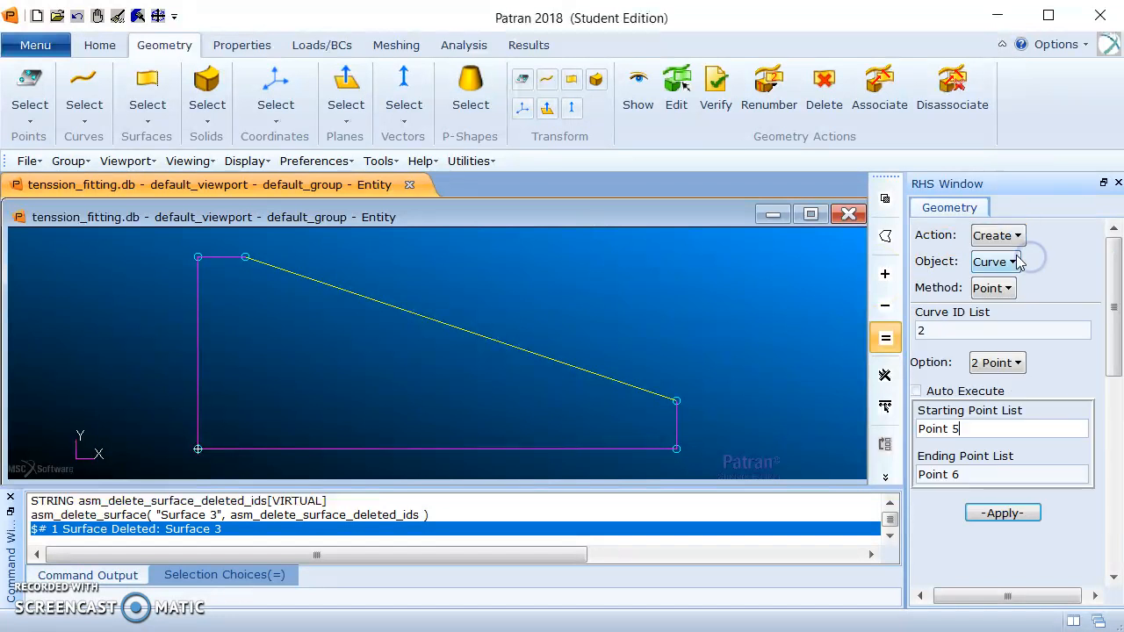
click(1014, 261)
click(1023, 351)
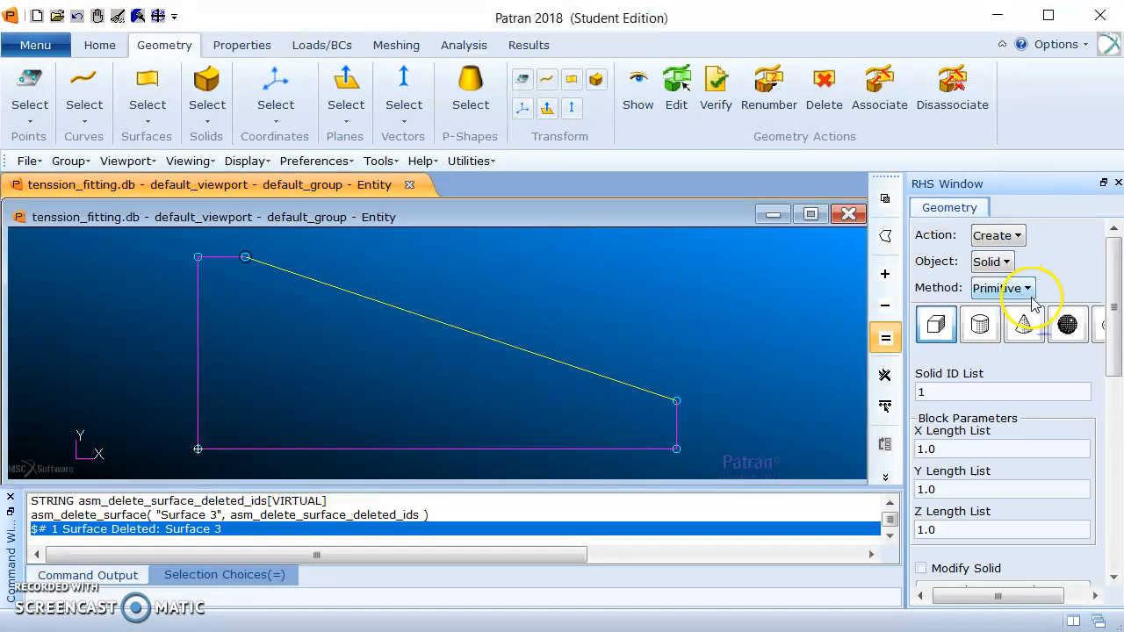
click(1019, 292)
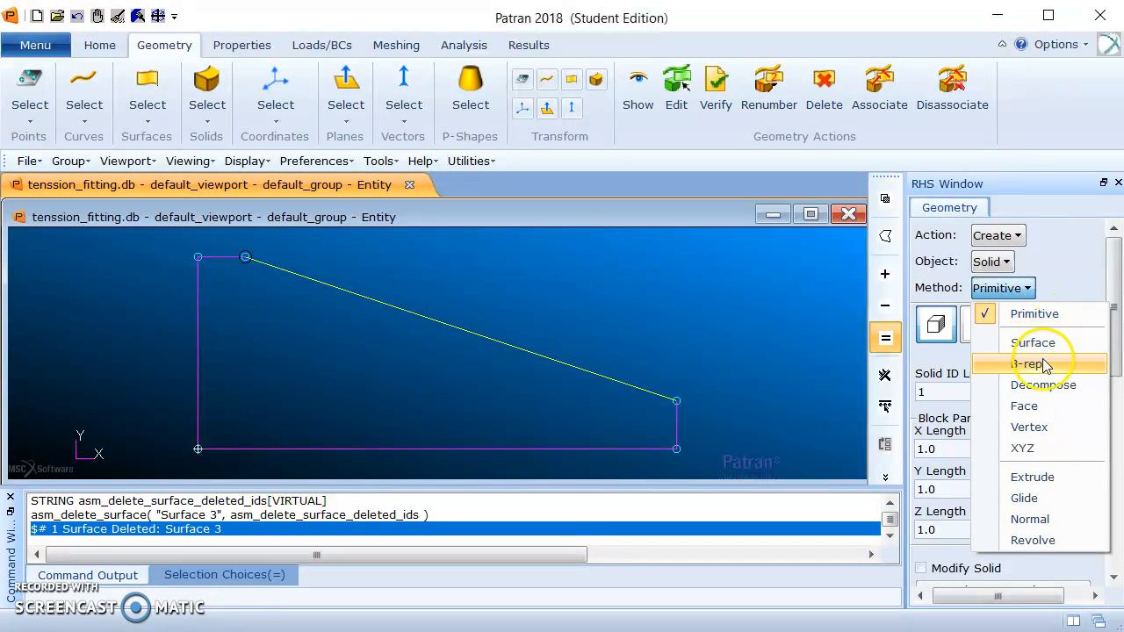
click(1043, 477)
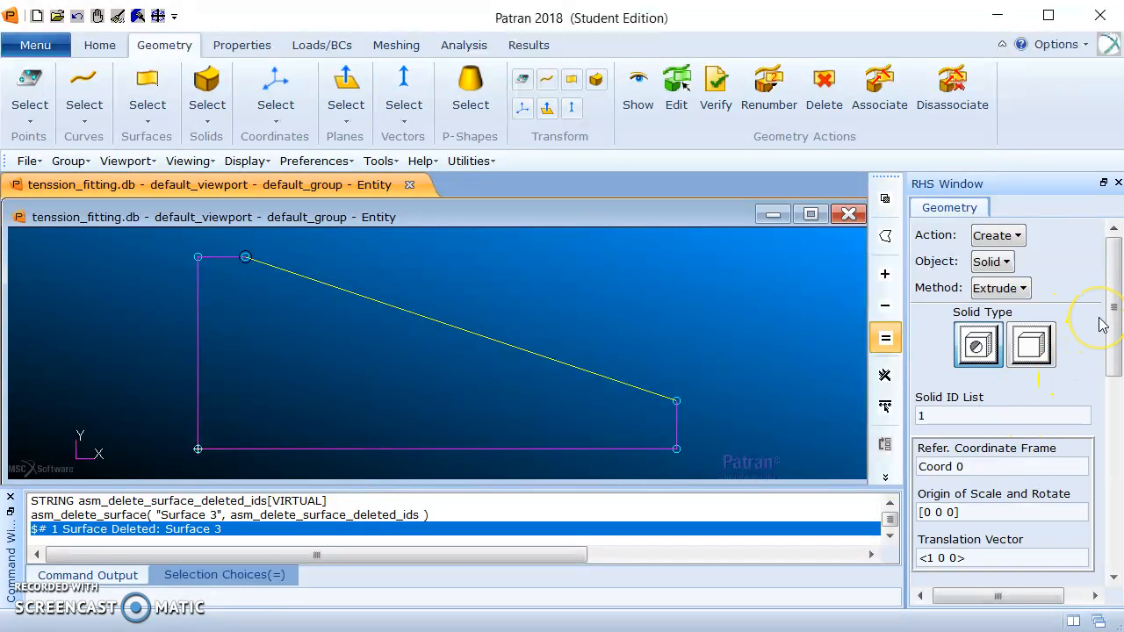
drag(1108, 301, 1088, 396)
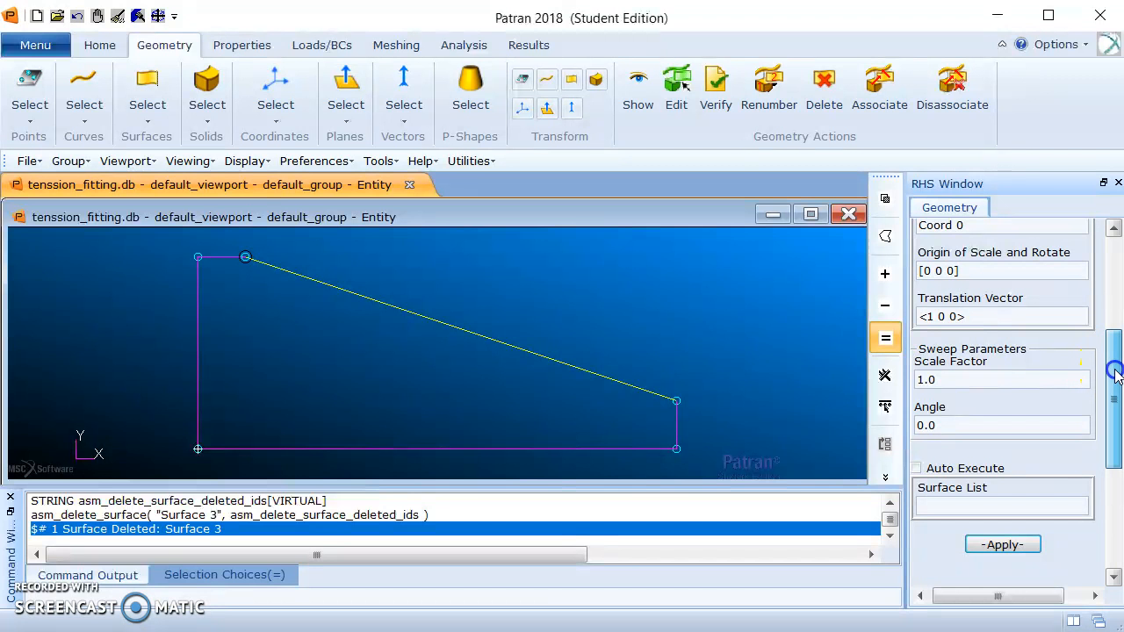
drag(1111, 372, 1111, 348)
scroll(934, 363, up, 3)
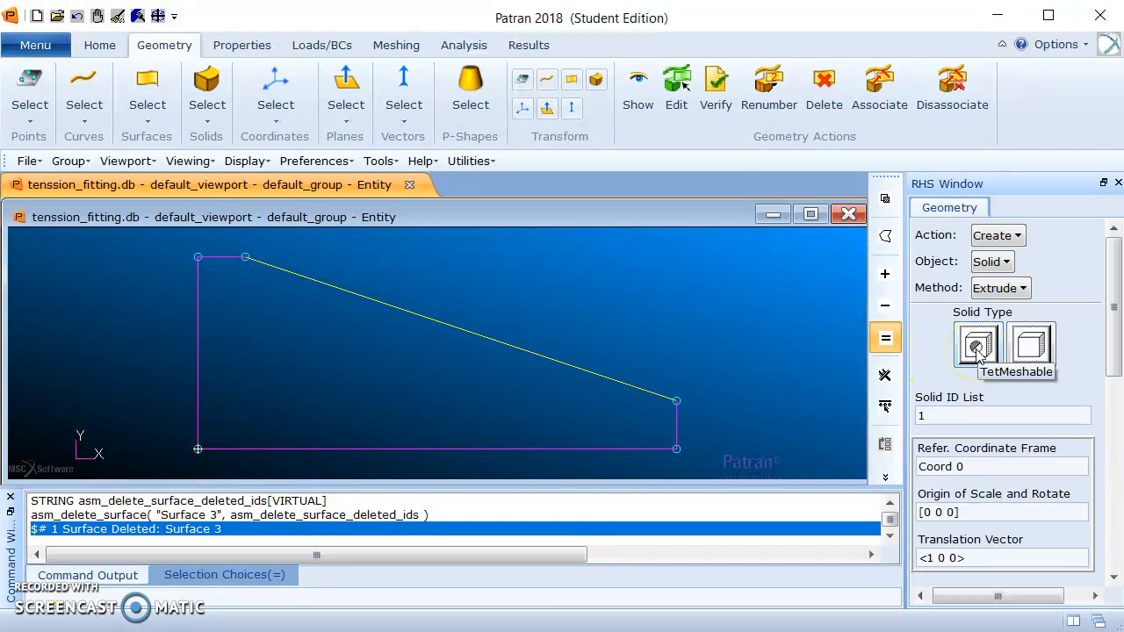
drag(1111, 309, 1101, 356)
click(938, 415)
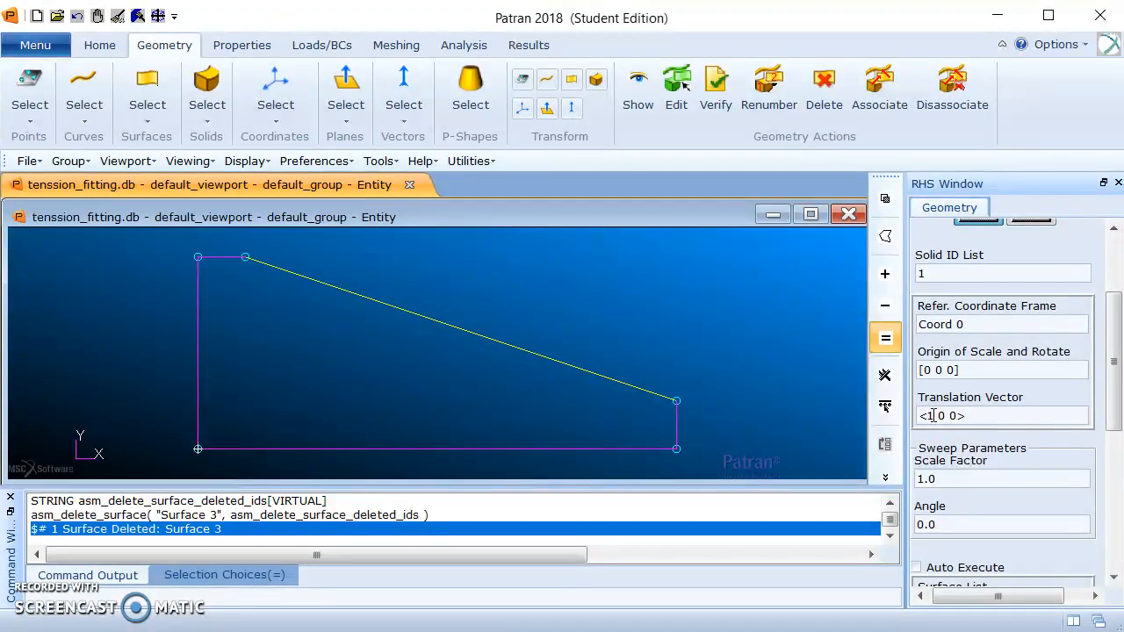
click(932, 415)
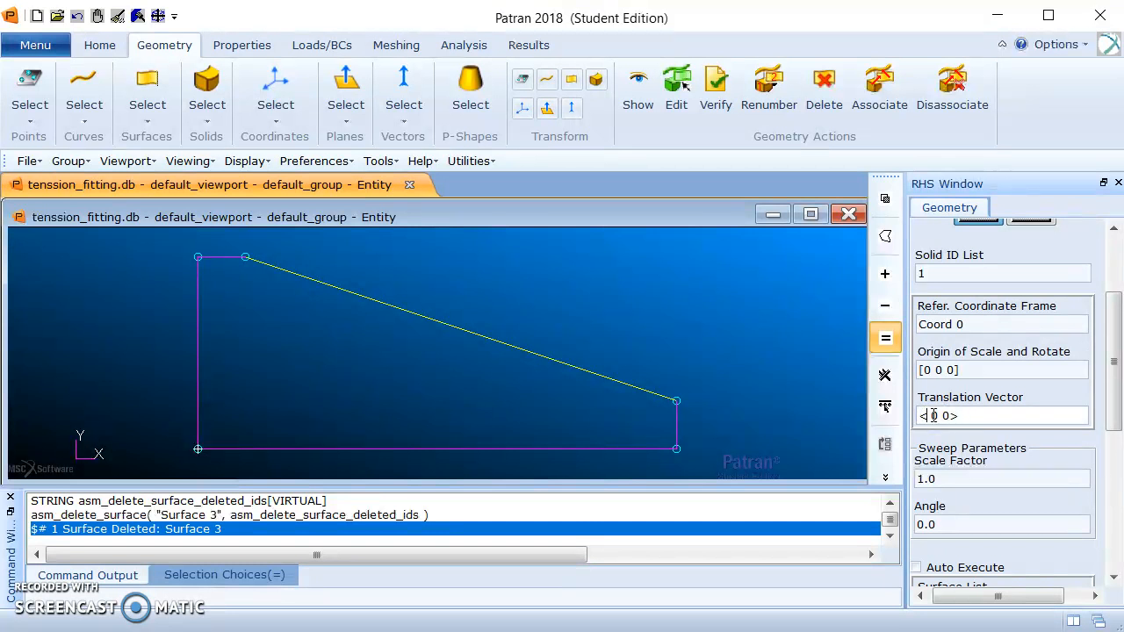
click(941, 409)
drag(1115, 314, 1115, 355)
click(978, 511)
click(323, 378)
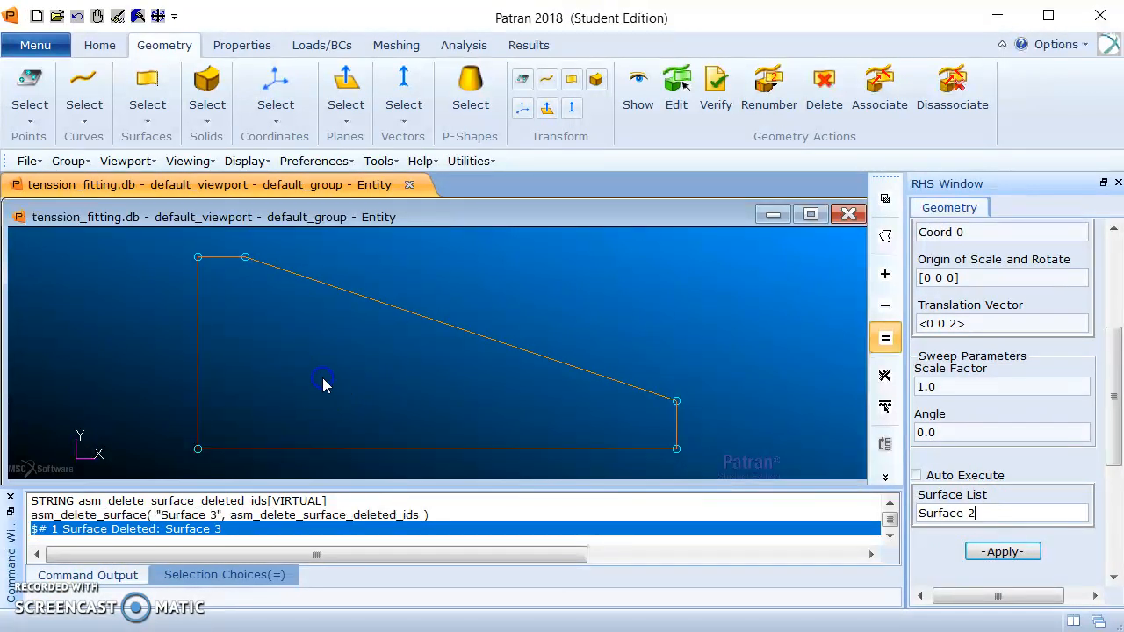
click(999, 553)
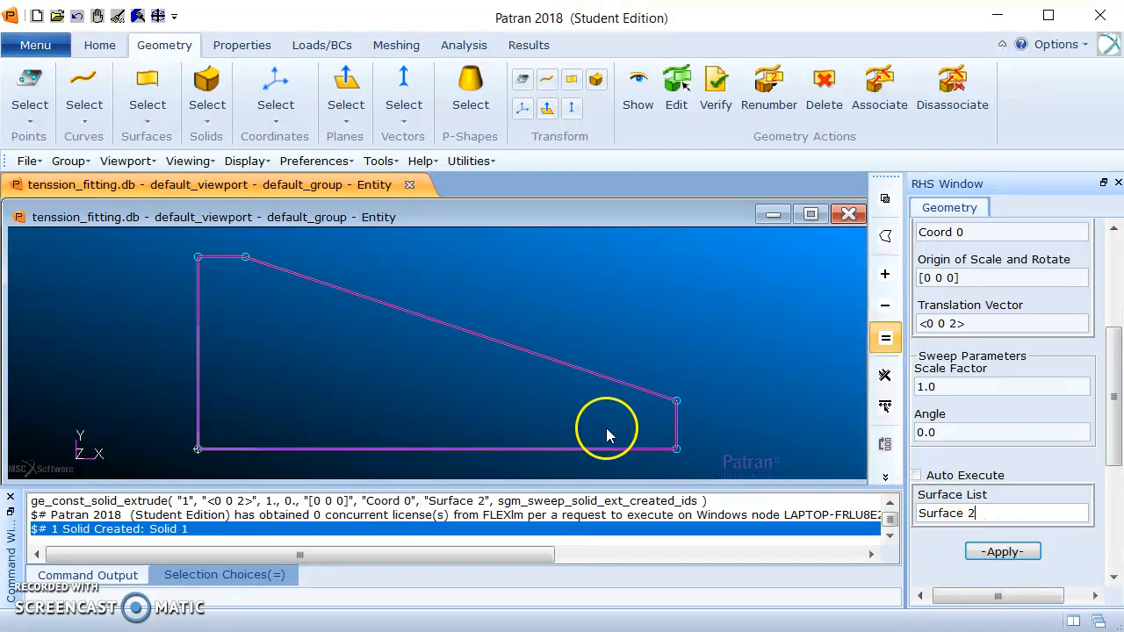
Display the extruded solid in the Iso 1 view with smooth shading, sized to show most of the part.
click(100, 44)
click(495, 111)
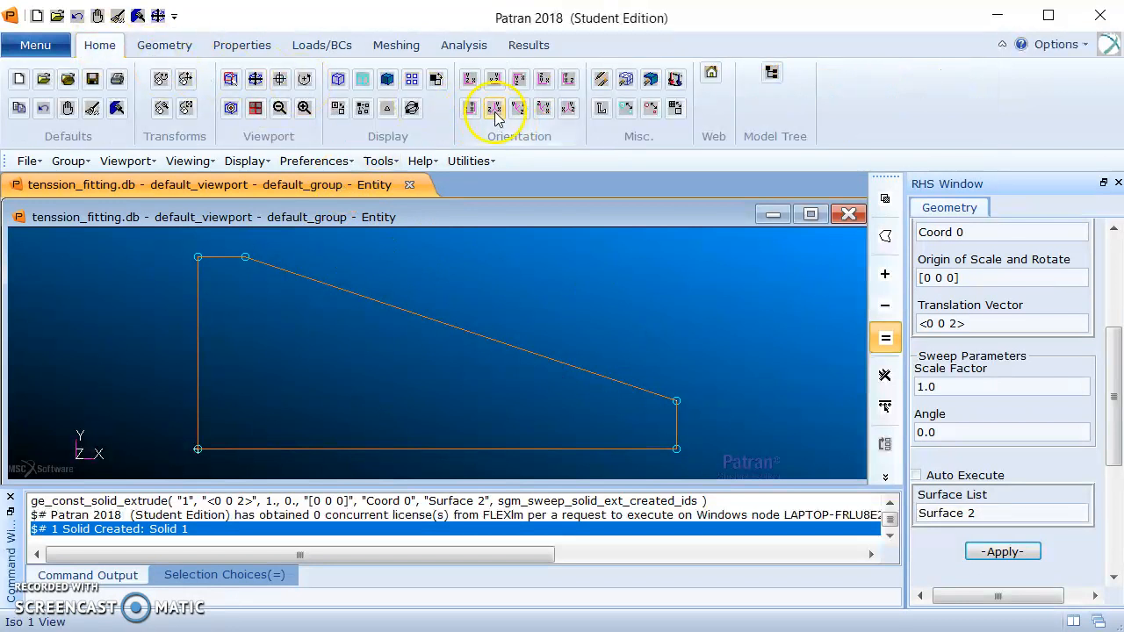
click(495, 111)
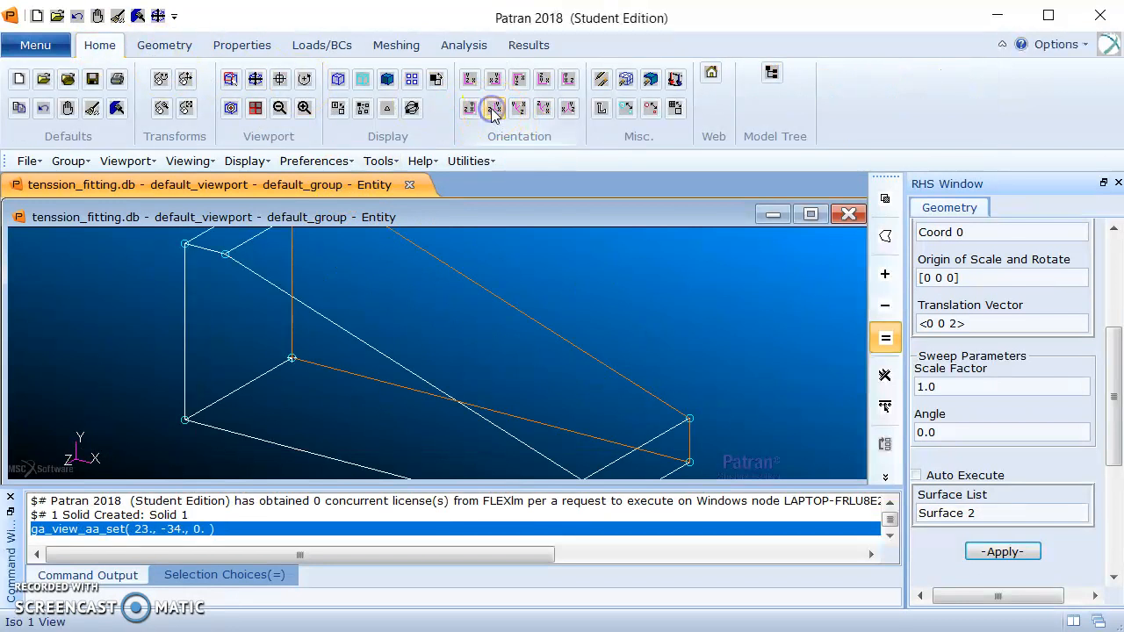
click(387, 79)
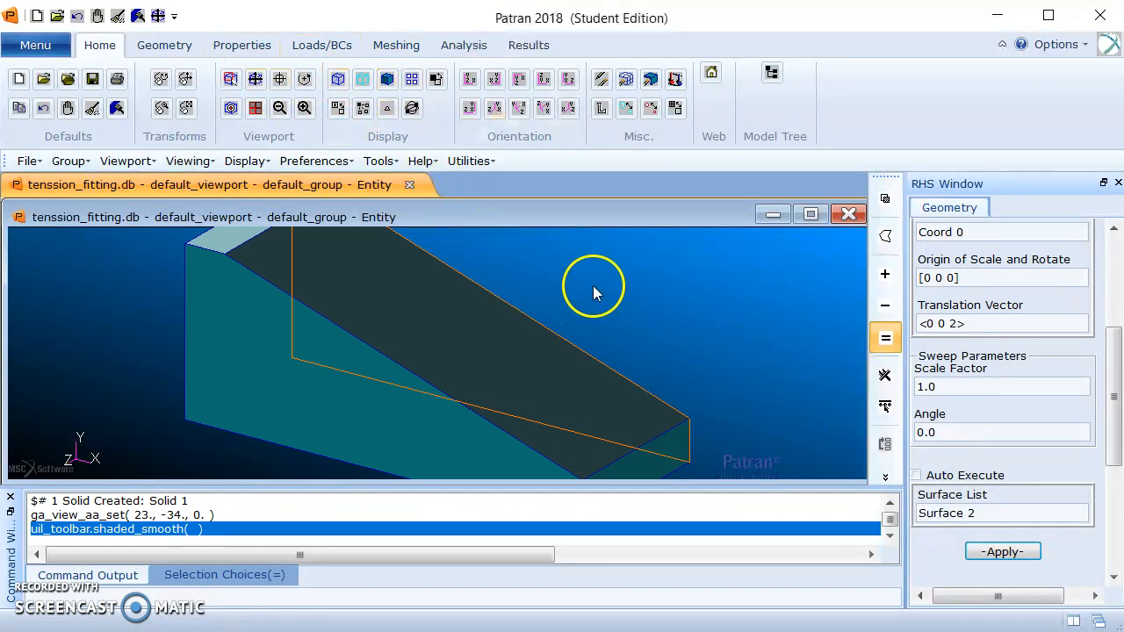
scroll(580, 289, down, 1)
scroll(271, 231, down, 1)
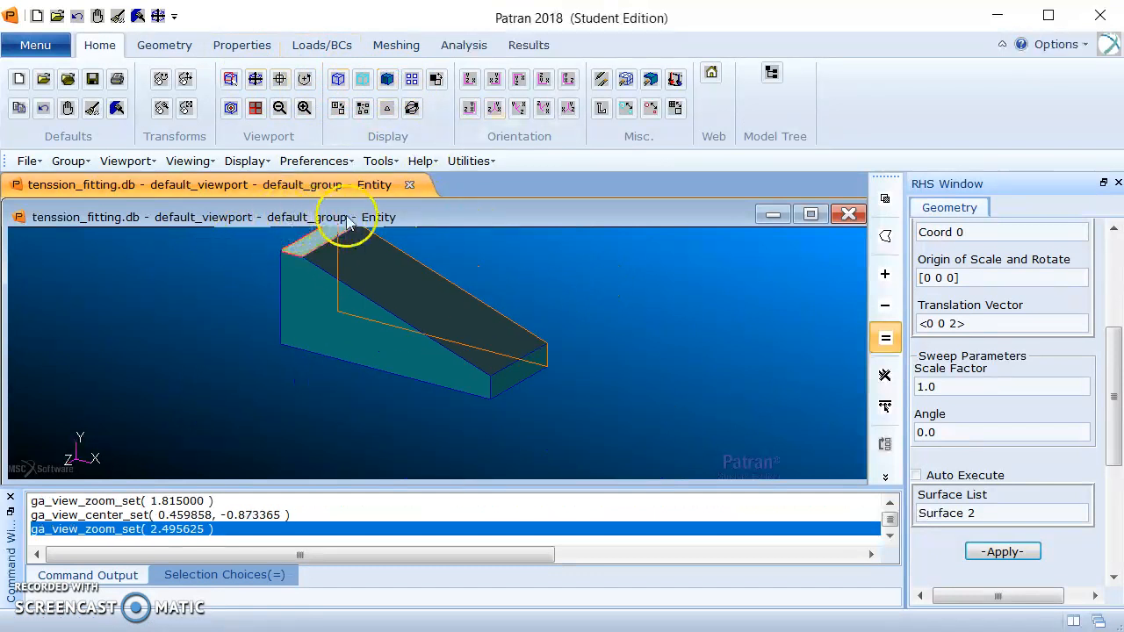
scroll(348, 230, down, 1)
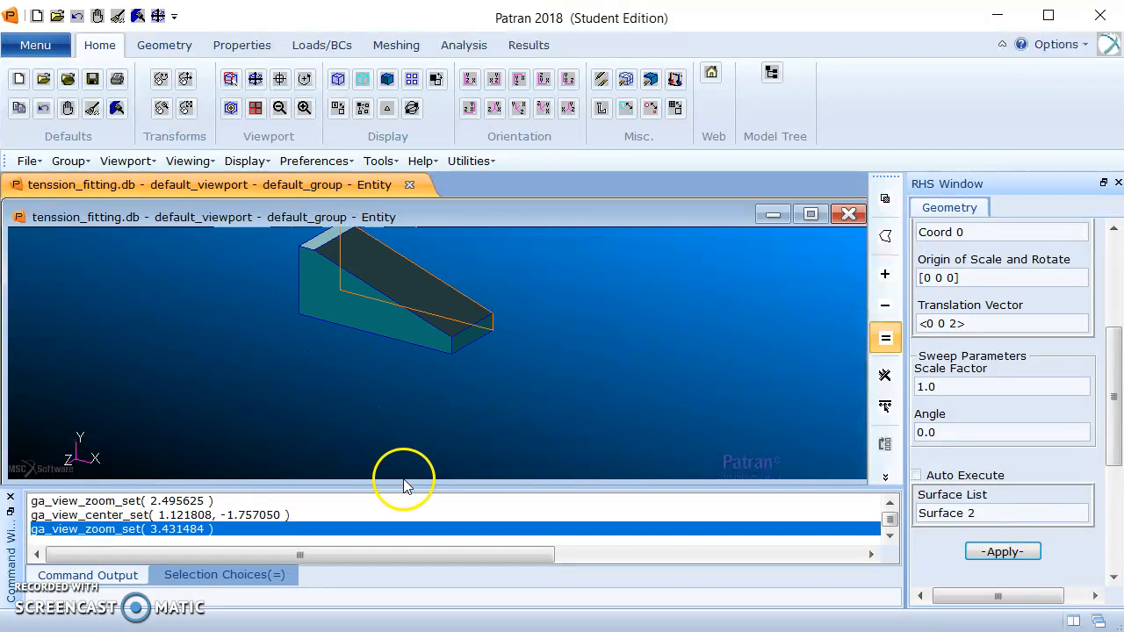
scroll(384, 357, down, 1)
scroll(364, 323, up, 1)
scroll(359, 306, up, 1)
scroll(341, 437, up, 1)
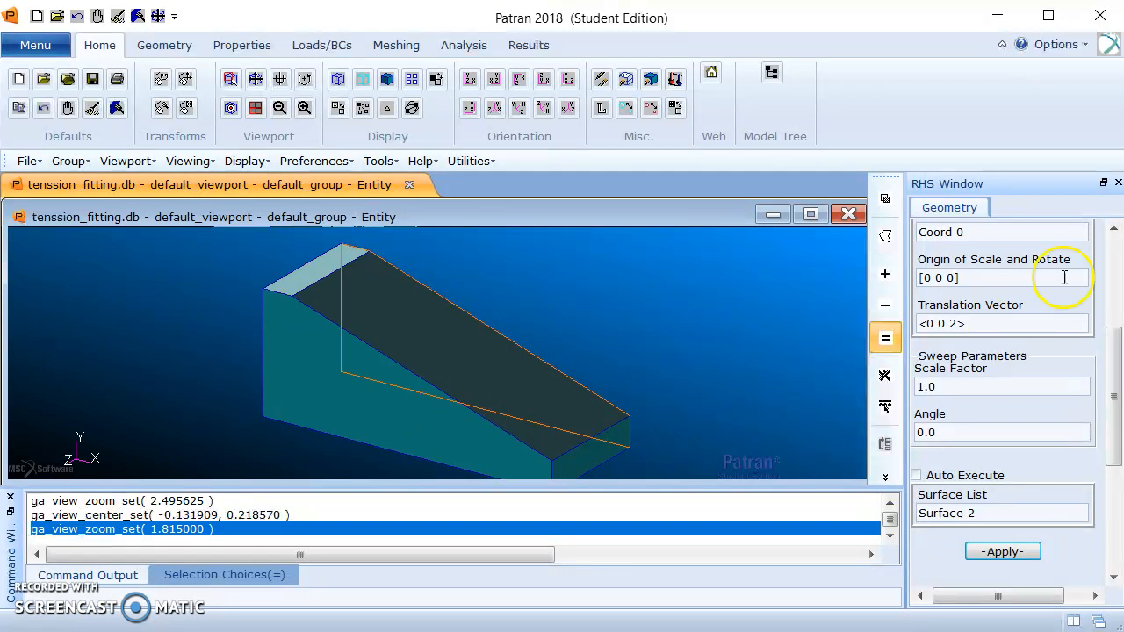
Set up a Shell edit for the solid with thickness 0.25 and Auto Execute off, ready to pick solid faces.
drag(1120, 373, 1118, 273)
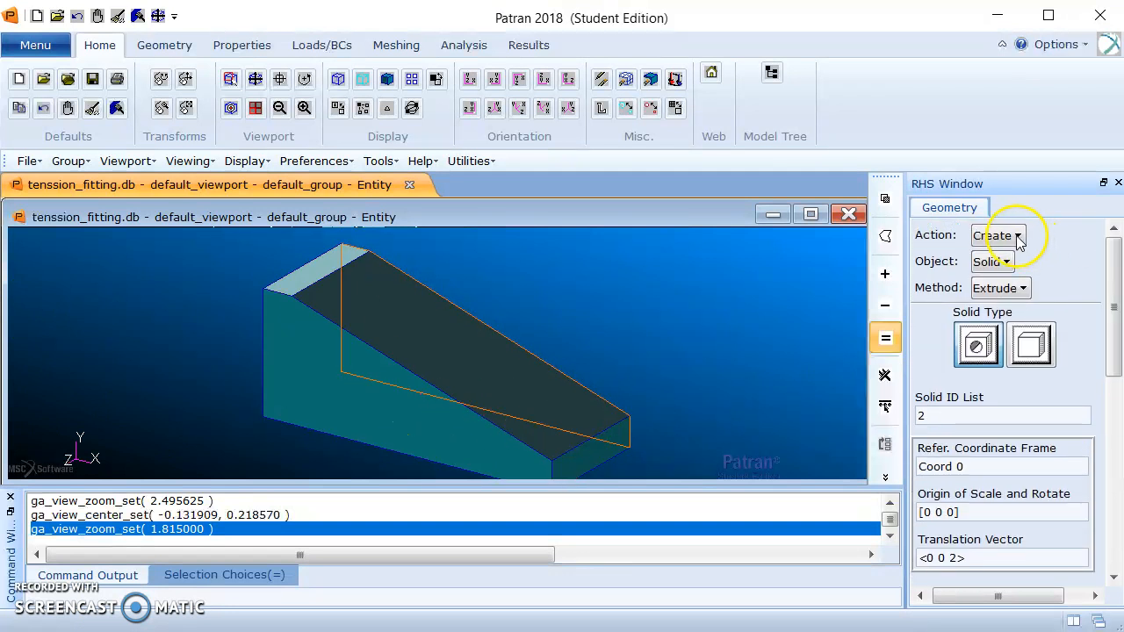
click(1017, 237)
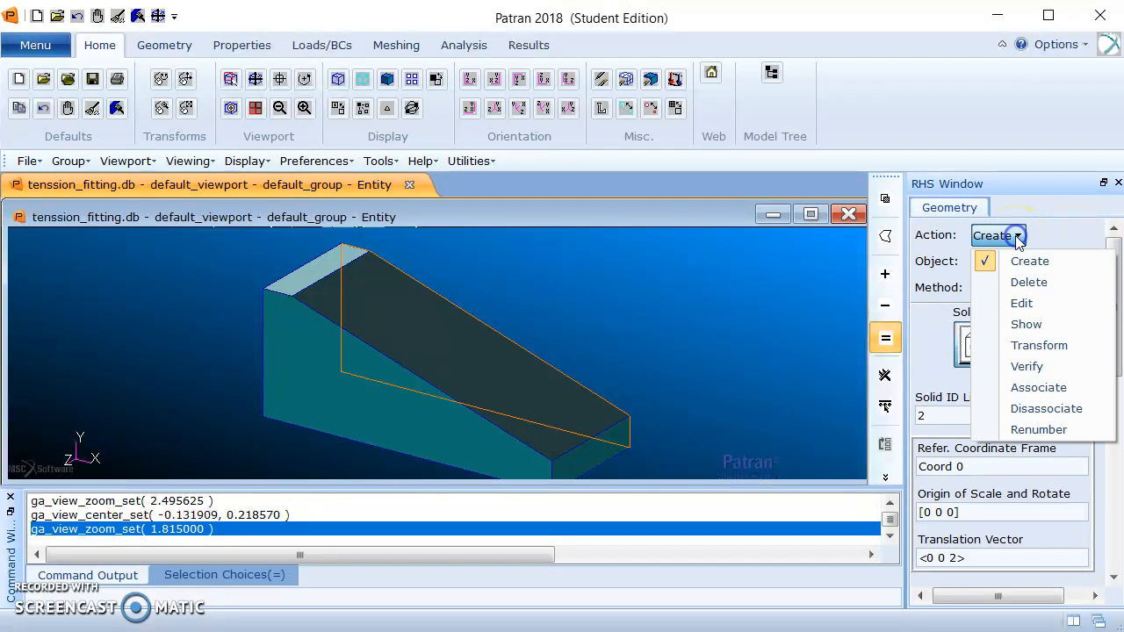
click(1045, 304)
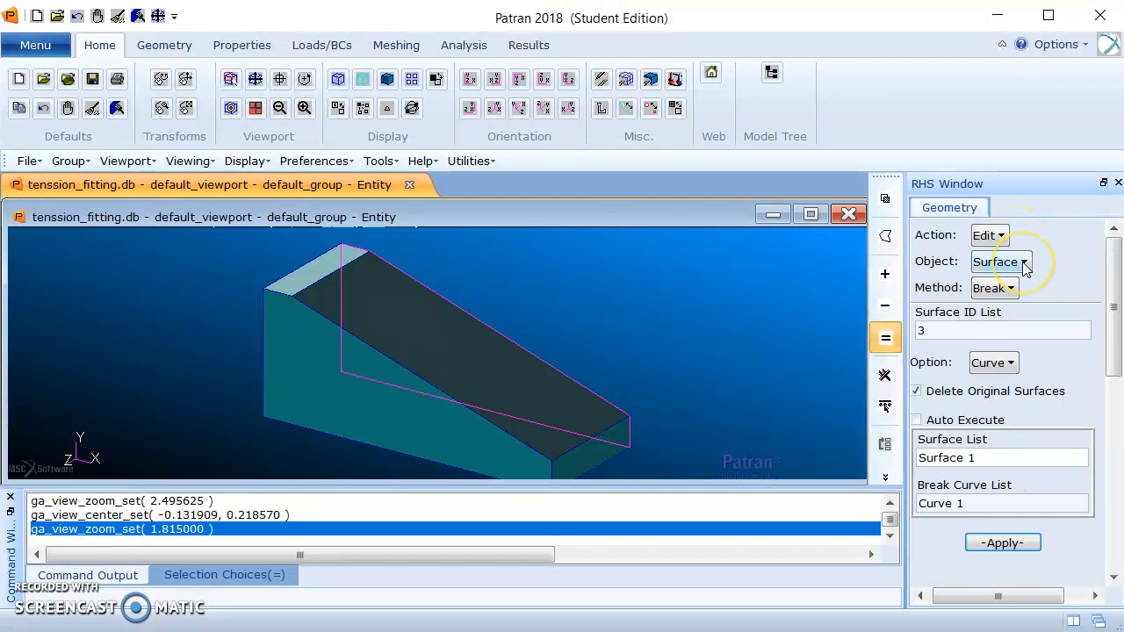
click(1025, 265)
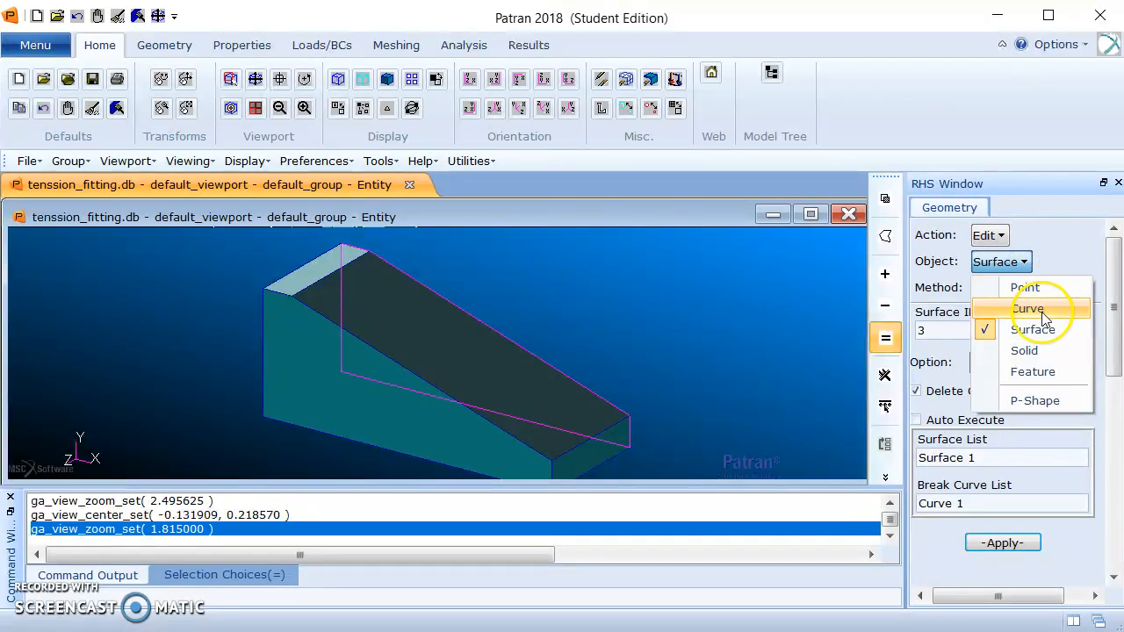
click(1043, 348)
click(1002, 289)
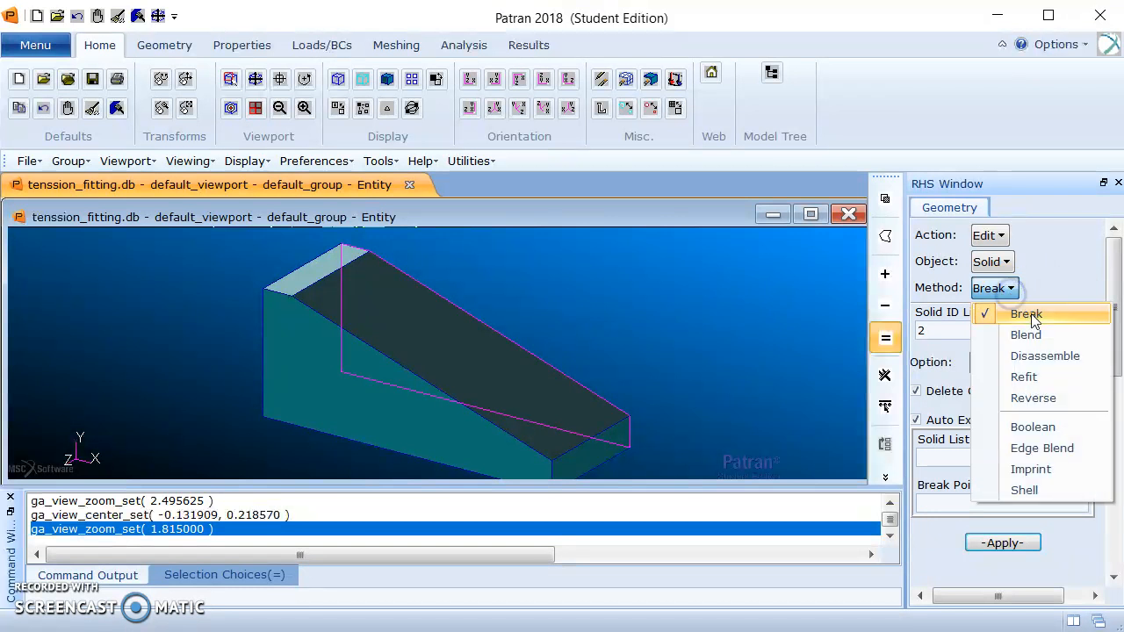
click(1045, 490)
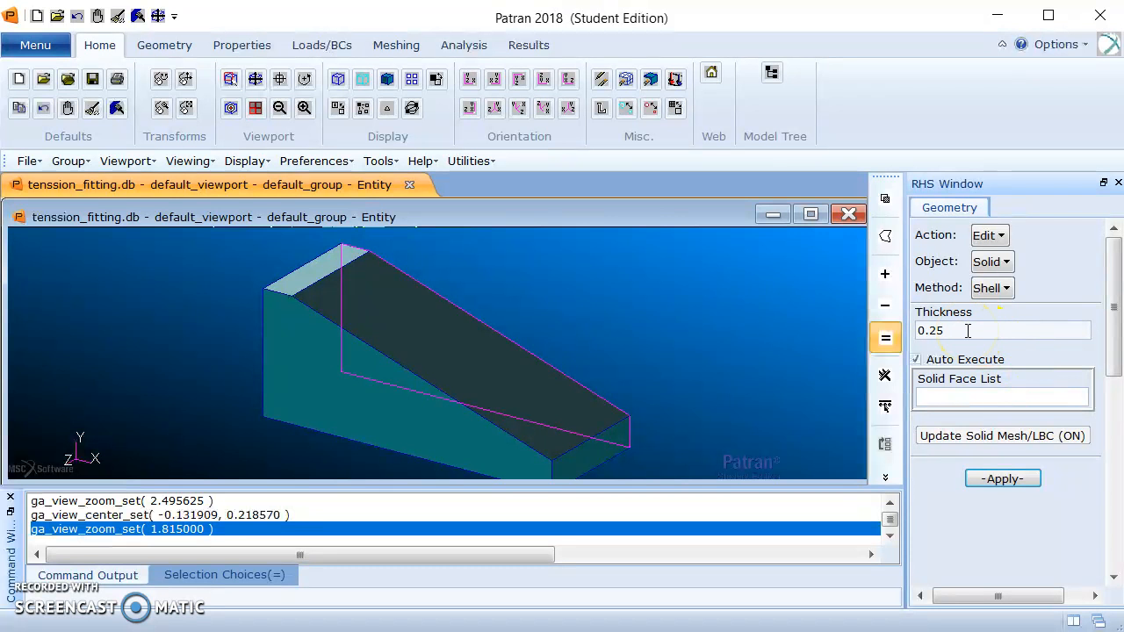
click(916, 359)
click(956, 399)
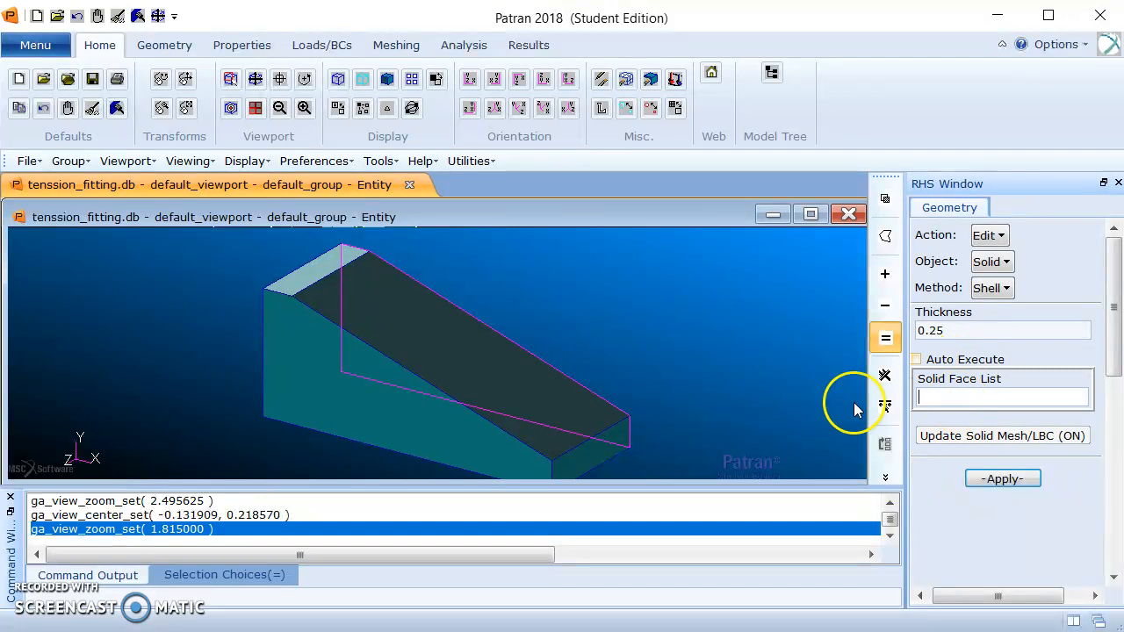
Shell the solid at 0.25 thickness, opening the small end face, the sloped face and the narrow top face.
click(590, 444)
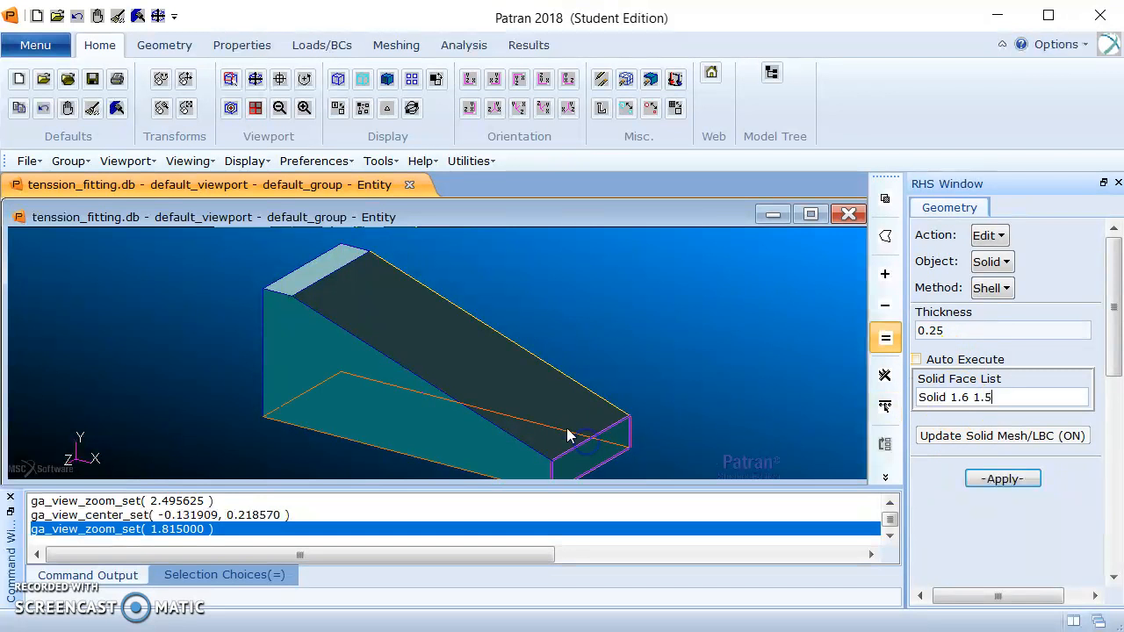
click(536, 402)
middle_drag(776, 335, 745, 332)
click(506, 442)
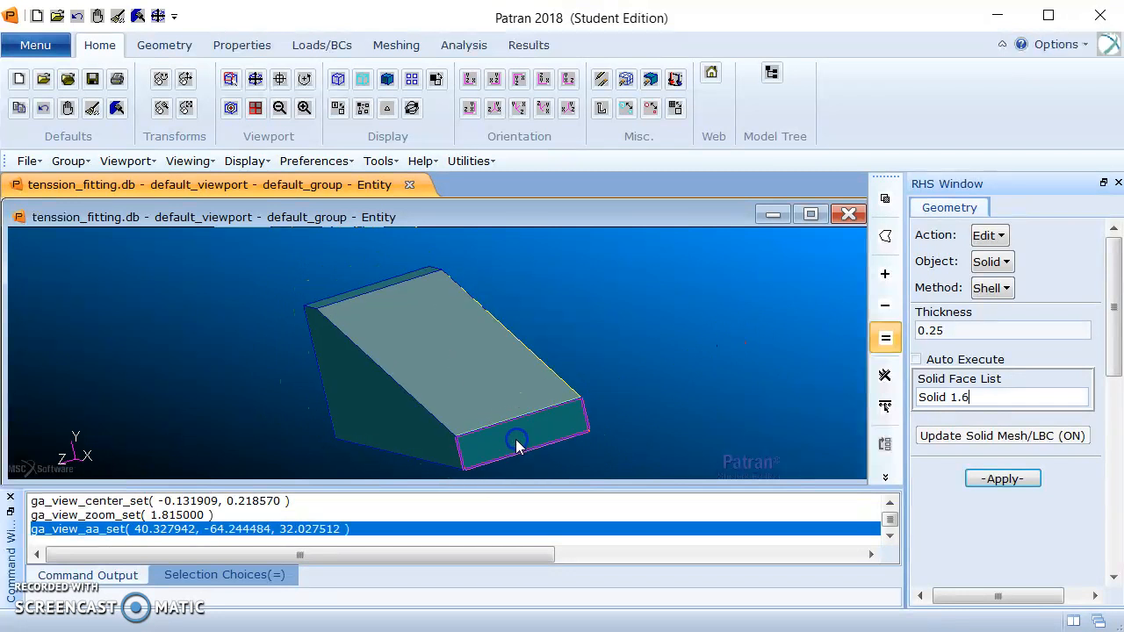
shift+click(476, 365)
middle_drag(258, 261, 334, 278)
shift+click(328, 269)
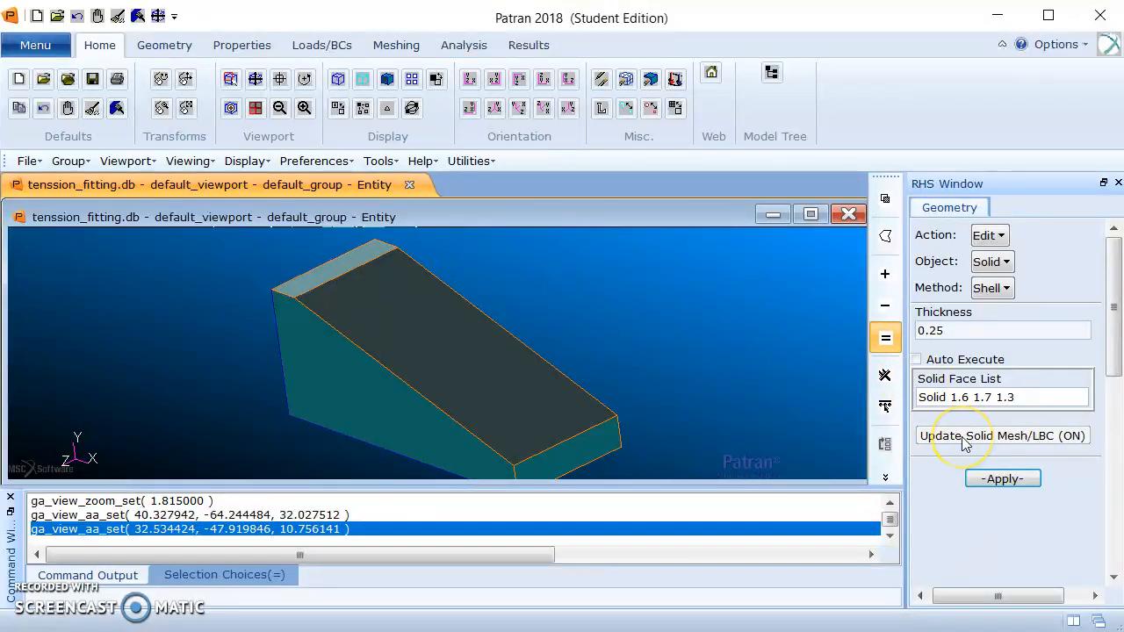
click(982, 476)
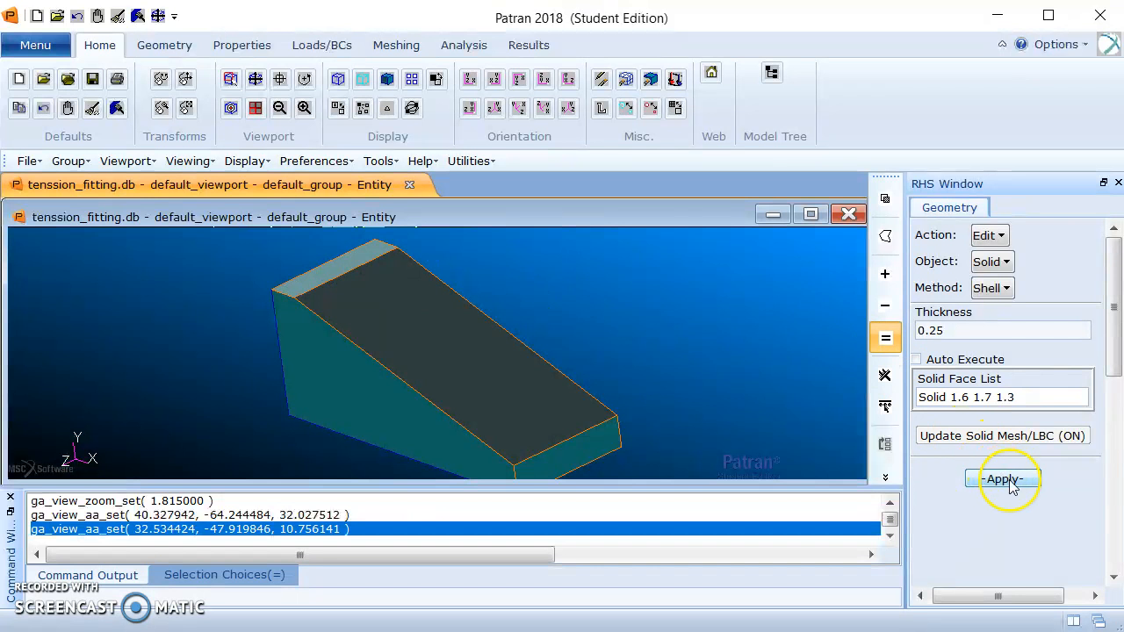
click(1010, 481)
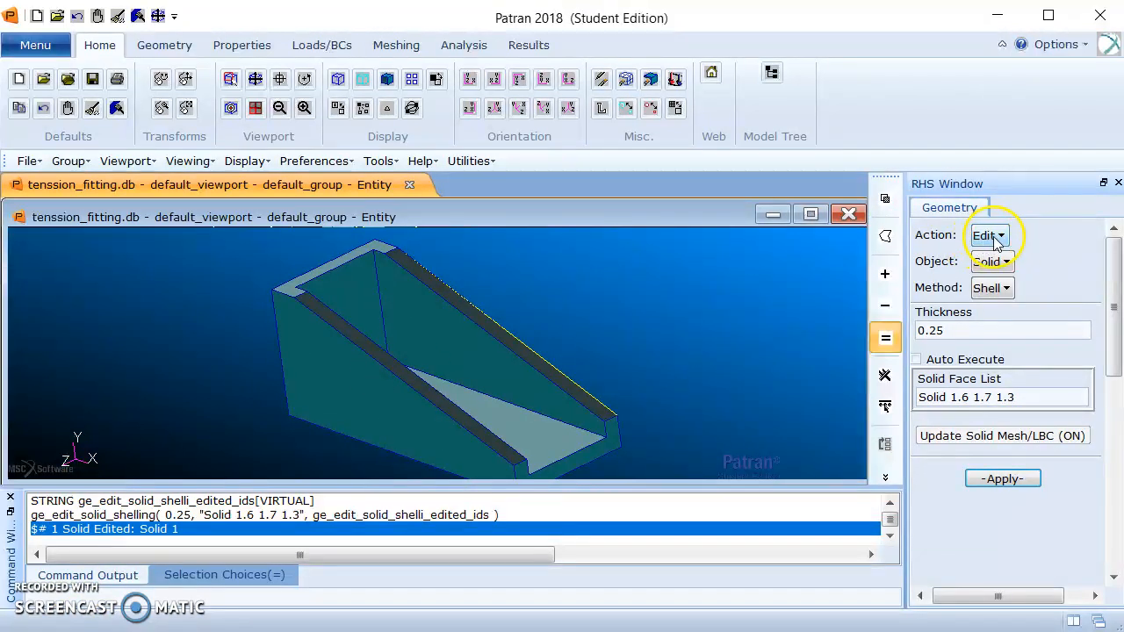
Set up an Edge Blend on solid edges with constant radius 0.25 and Auto Execute off.
click(1005, 290)
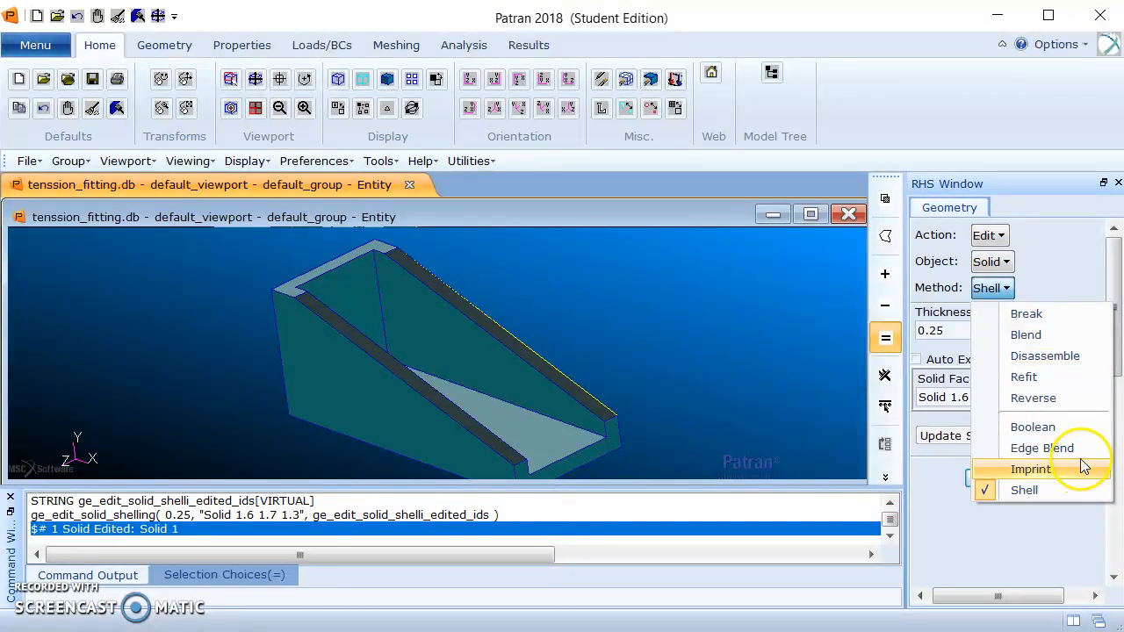
click(1078, 449)
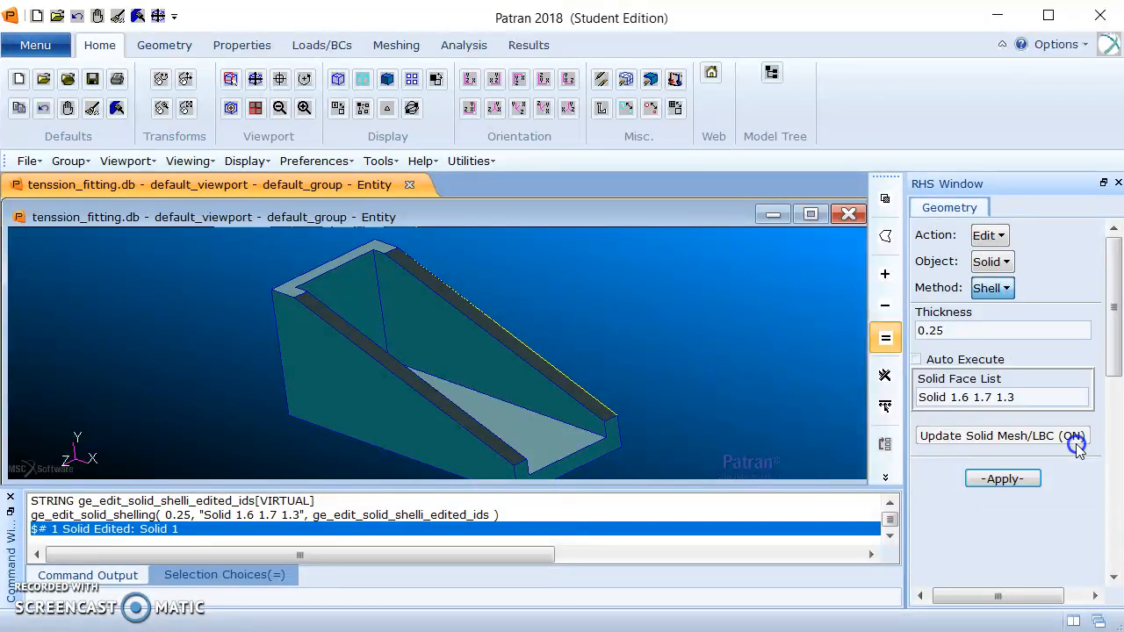
click(931, 340)
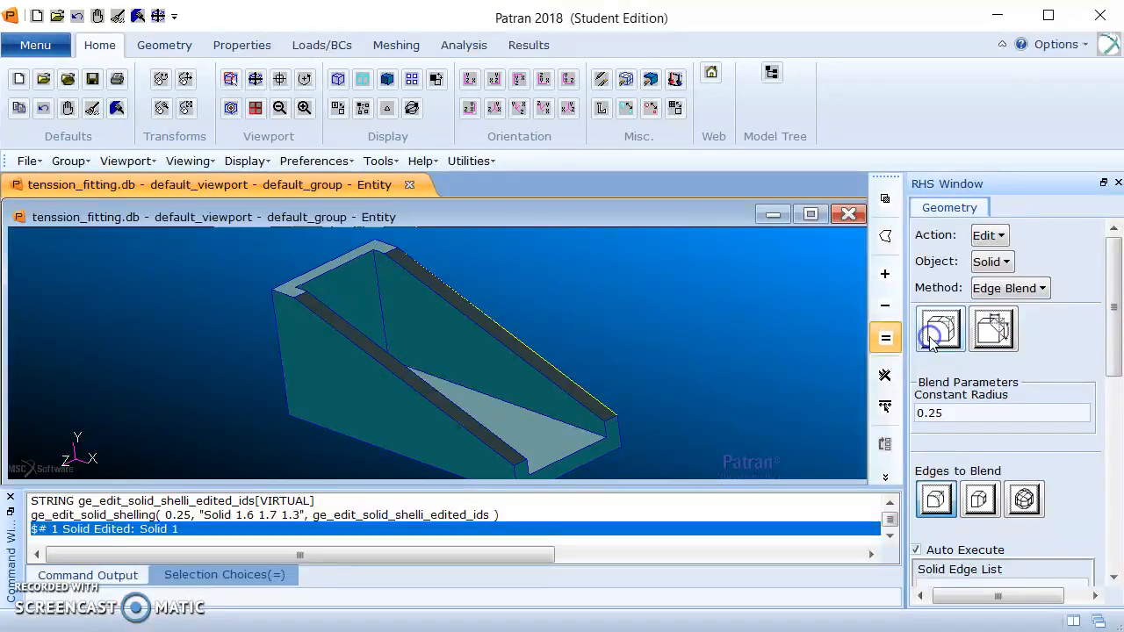
click(969, 414)
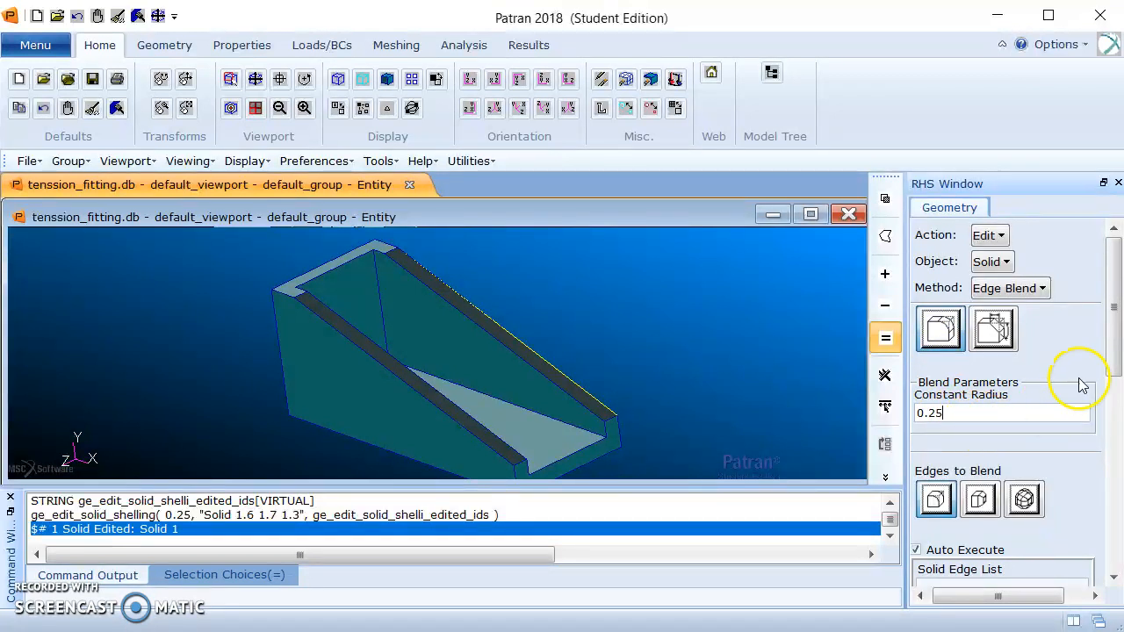
drag(1104, 325, 1111, 360)
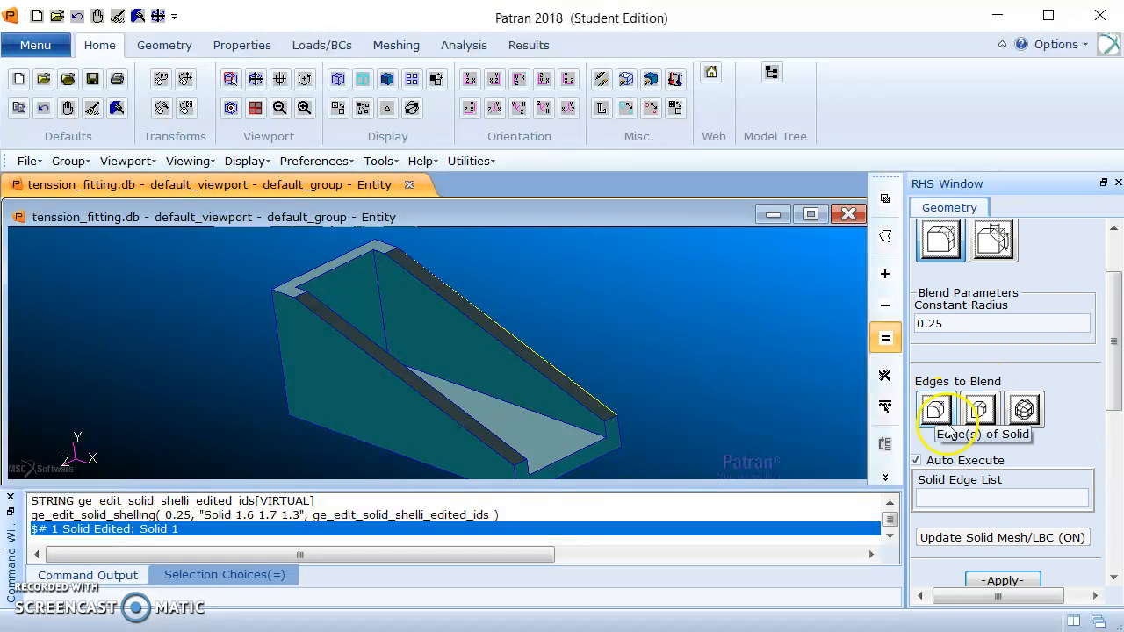
click(921, 463)
drag(1108, 357, 1108, 377)
click(989, 432)
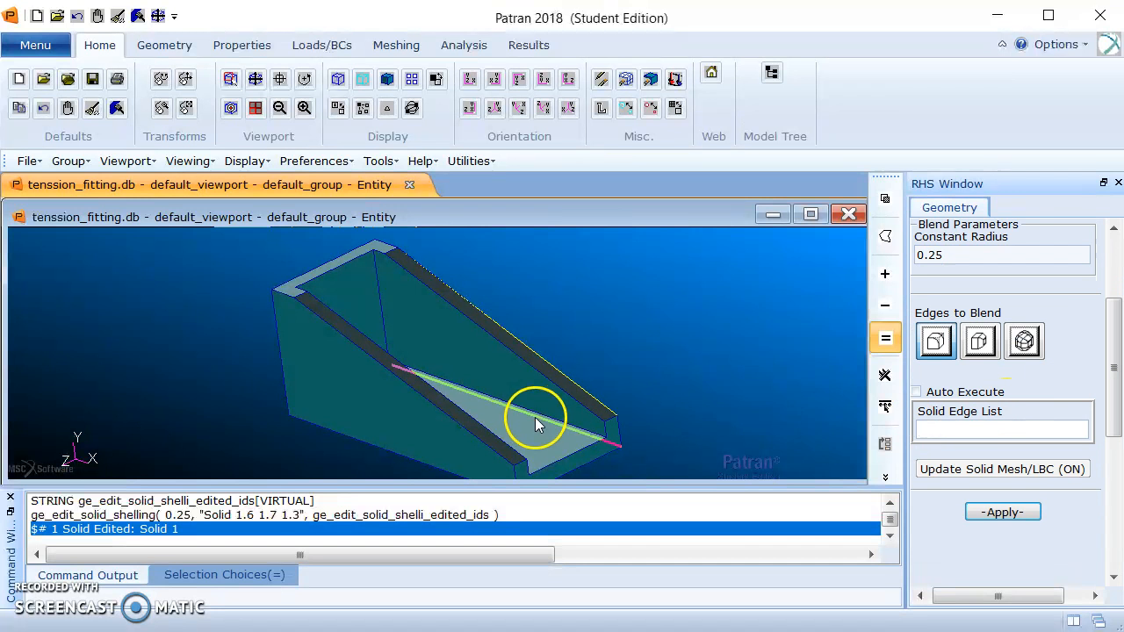
Blend the four inner edges where both side walls meet the back wall and the floor, with radius 0.25.
middle_drag(760, 394, 729, 396)
scroll(486, 385, up, 2)
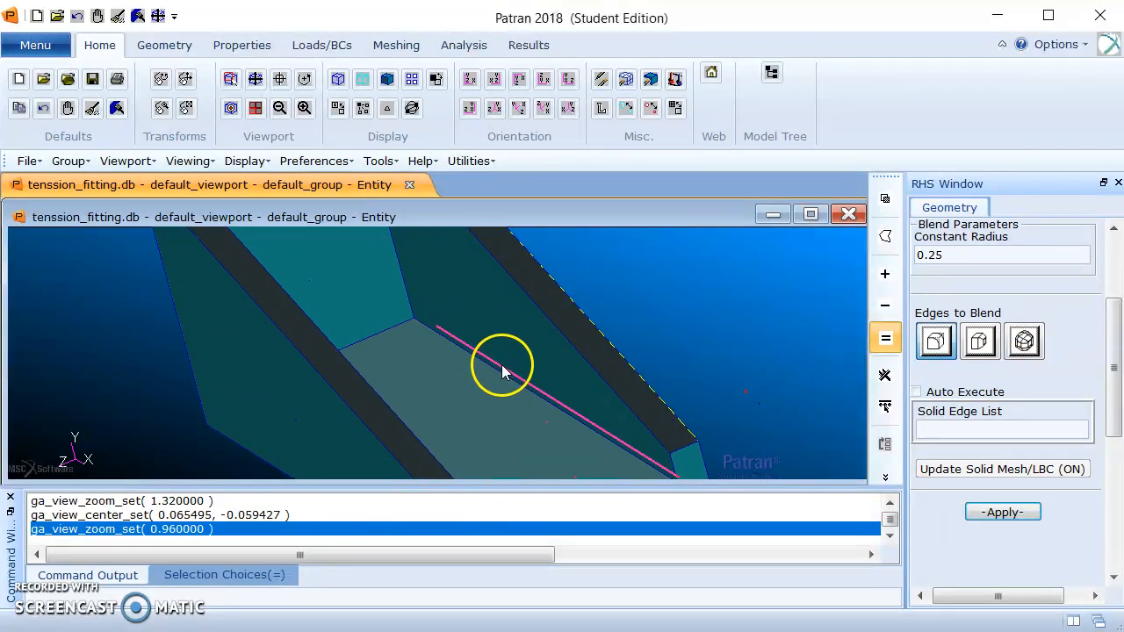
click(413, 323)
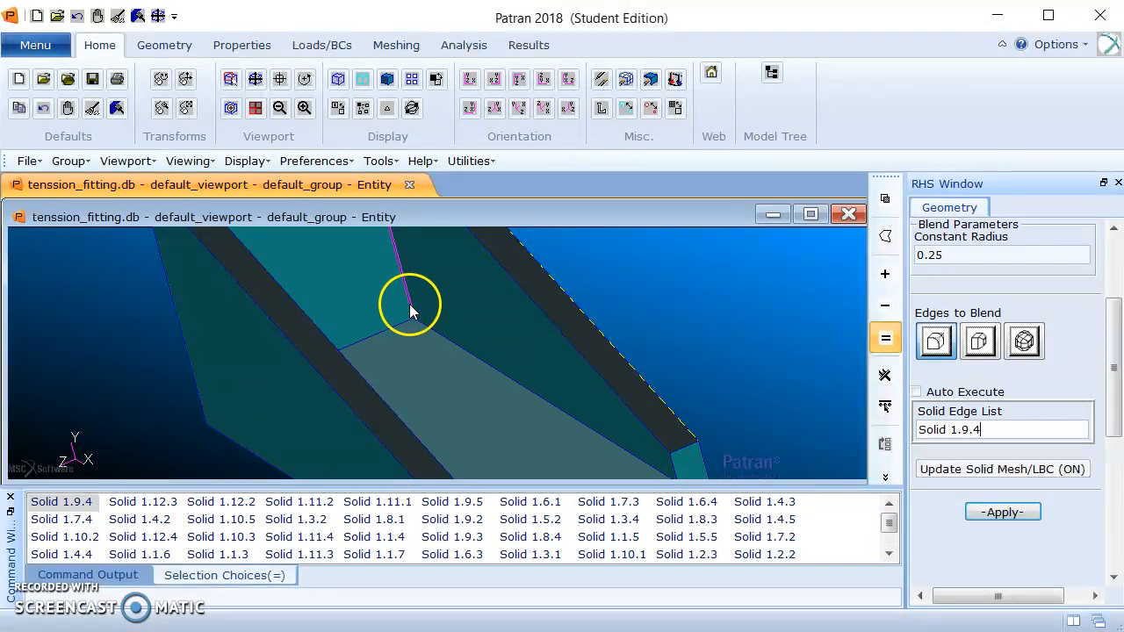
click(451, 348)
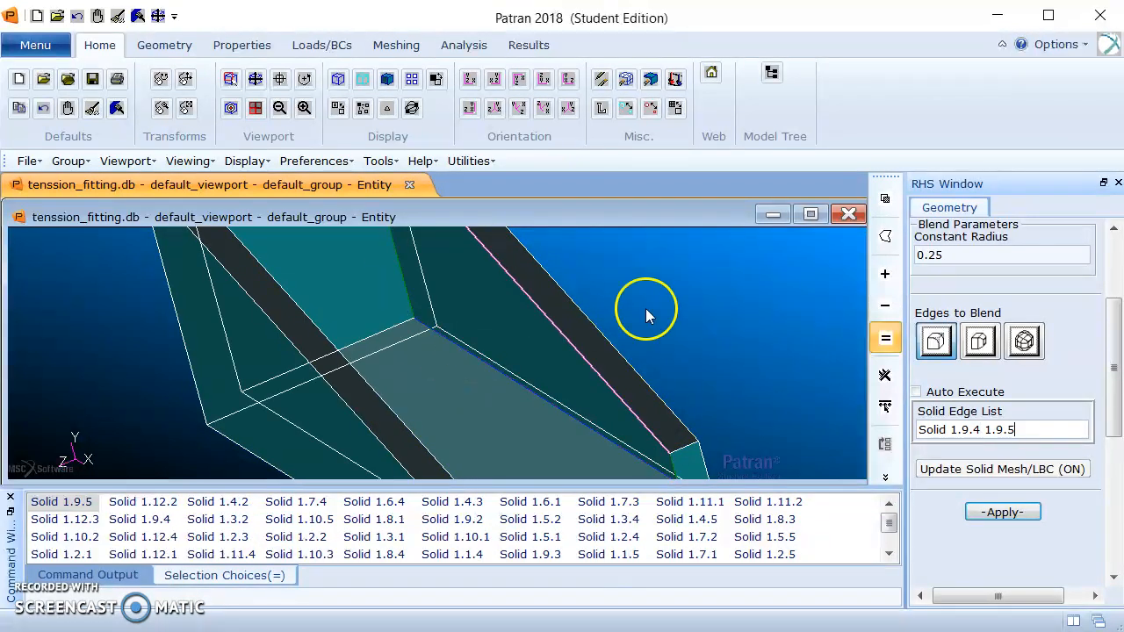
middle_drag(715, 308, 701, 302)
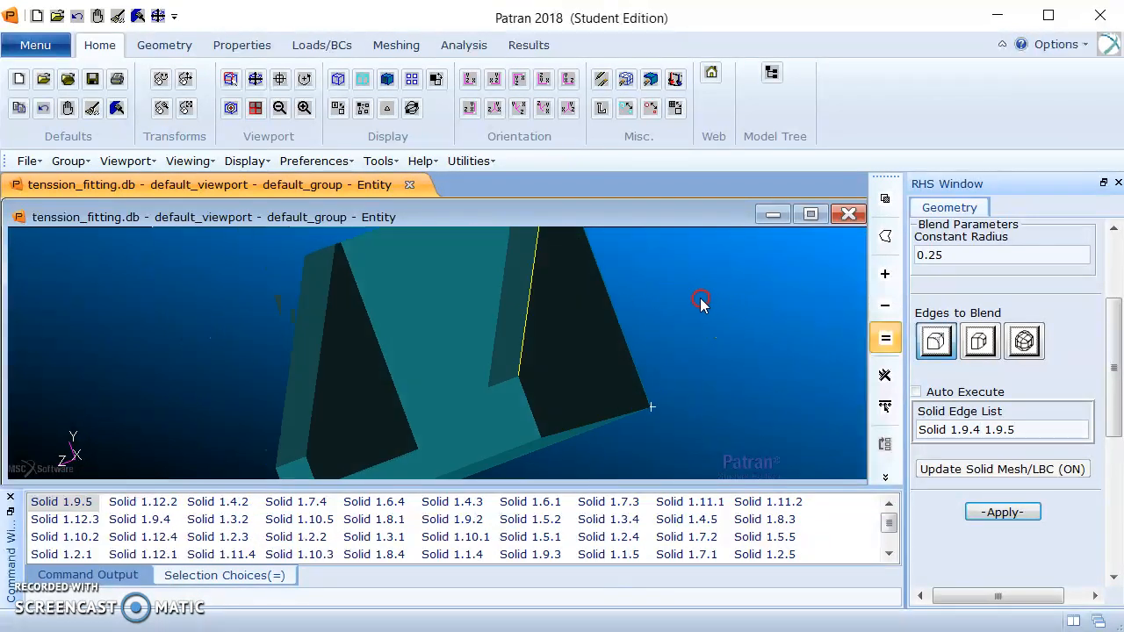
click(380, 339)
middle_drag(749, 295, 757, 321)
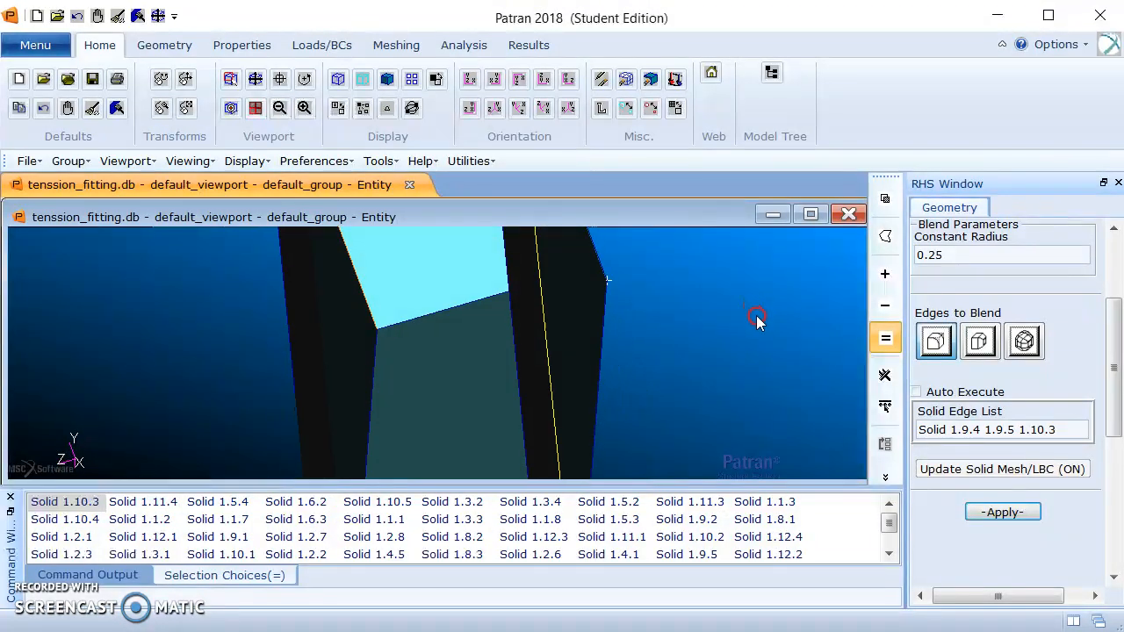
click(376, 361)
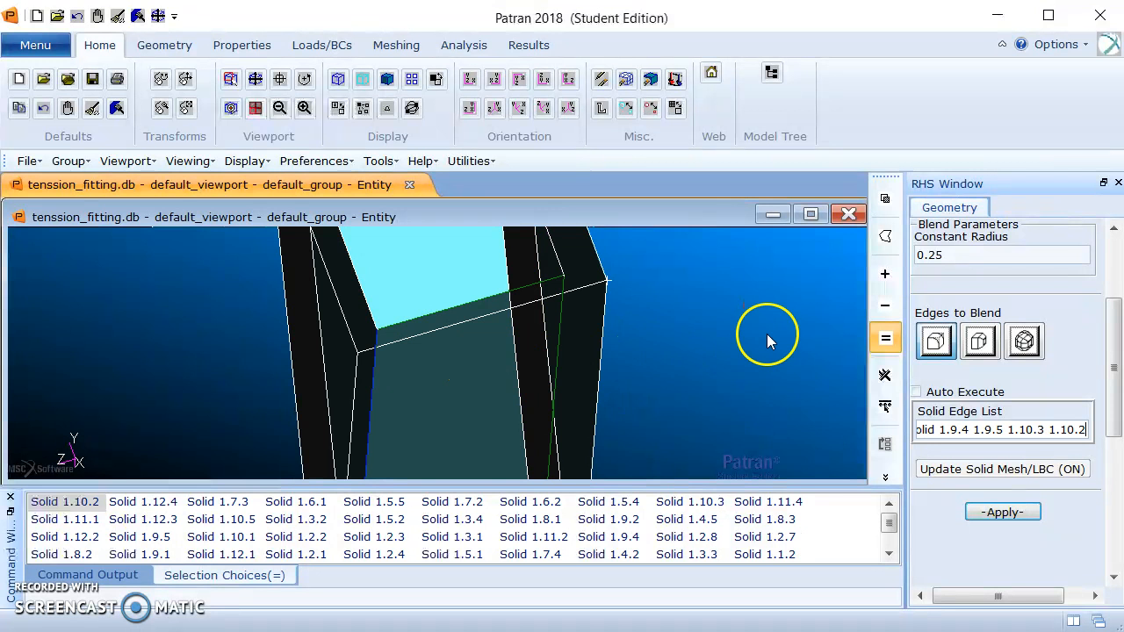
click(994, 514)
middle_drag(662, 337, 690, 338)
scroll(456, 360, down, 3)
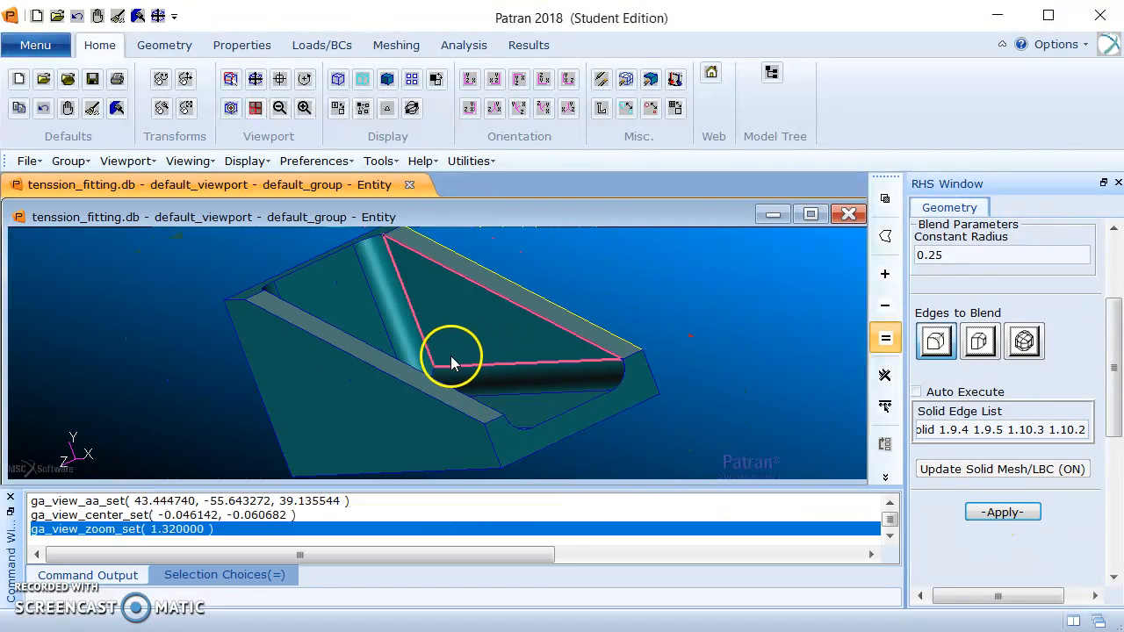
middle_drag(643, 278, 667, 303)
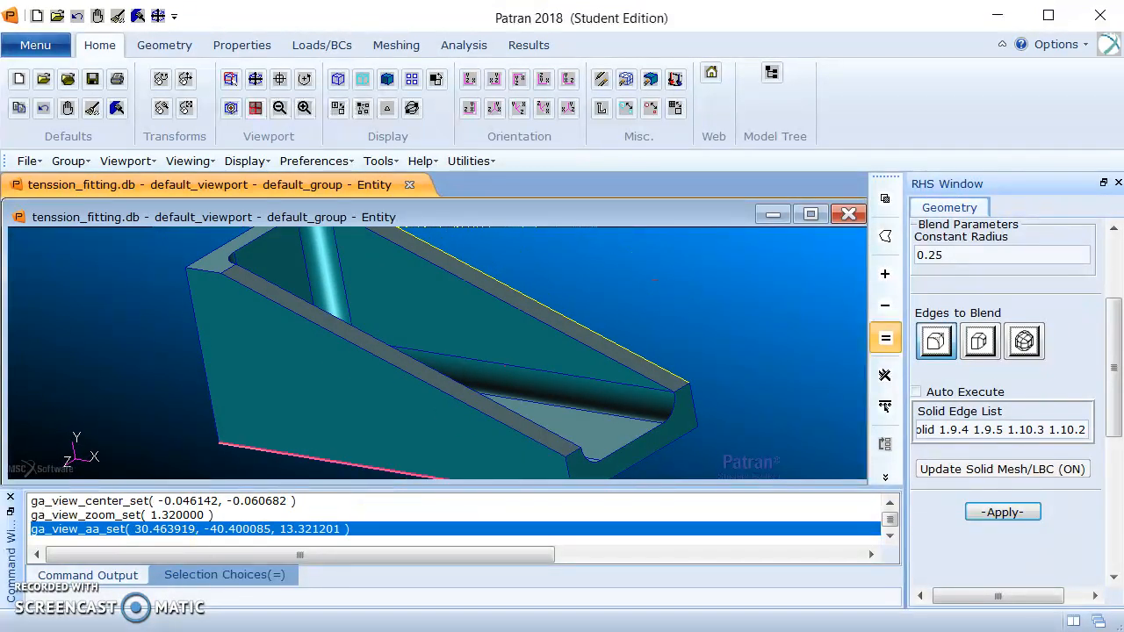
Set up a cylinder primitive solid with height 2.0 and radius .25.
drag(1113, 327, 1113, 237)
click(1004, 236)
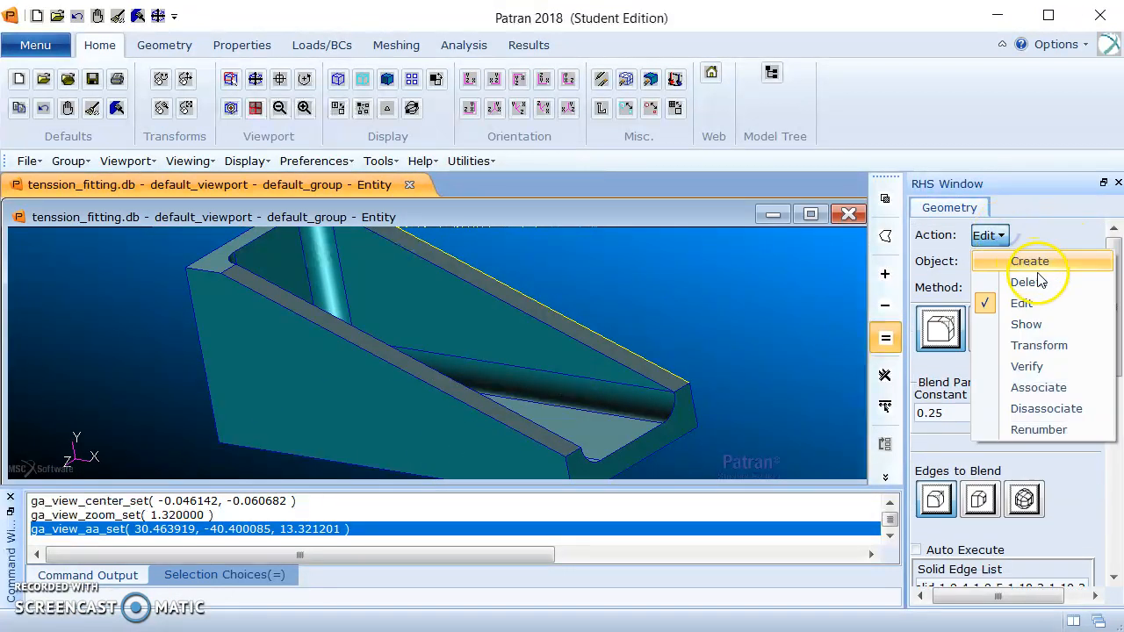
click(1043, 260)
click(1018, 290)
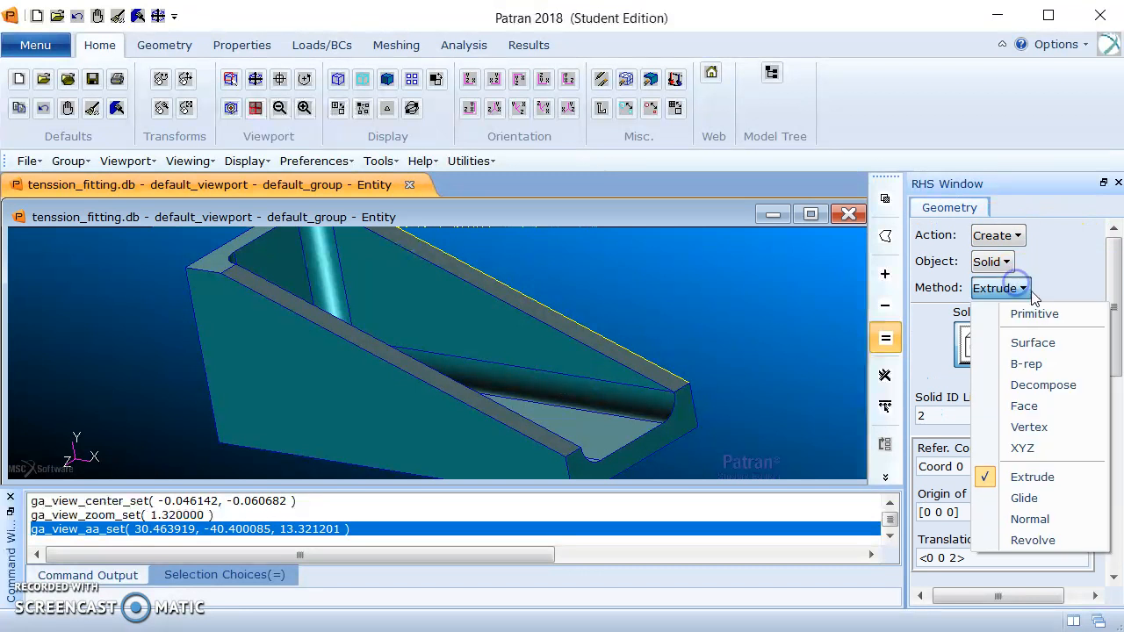
click(1029, 312)
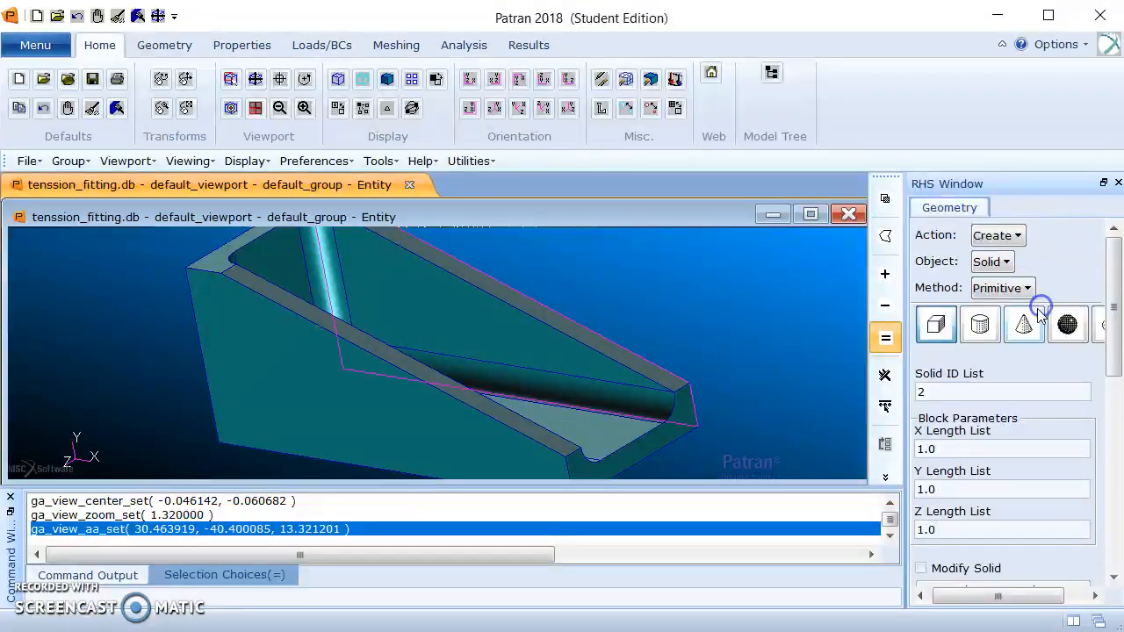
click(981, 325)
click(919, 448)
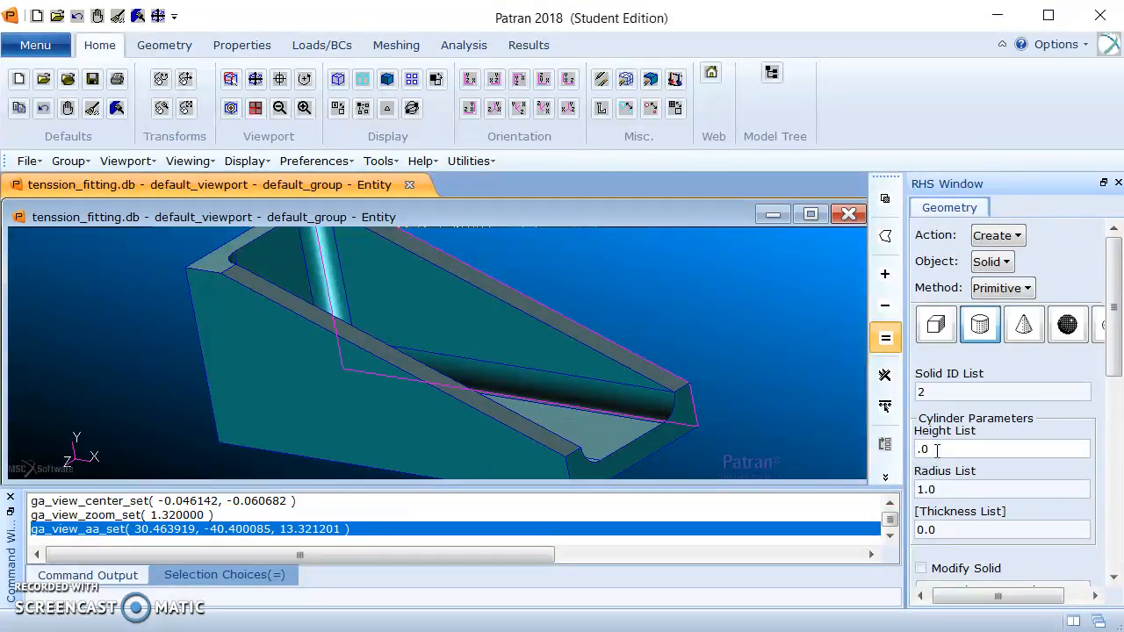
drag(1113, 321, 1112, 362)
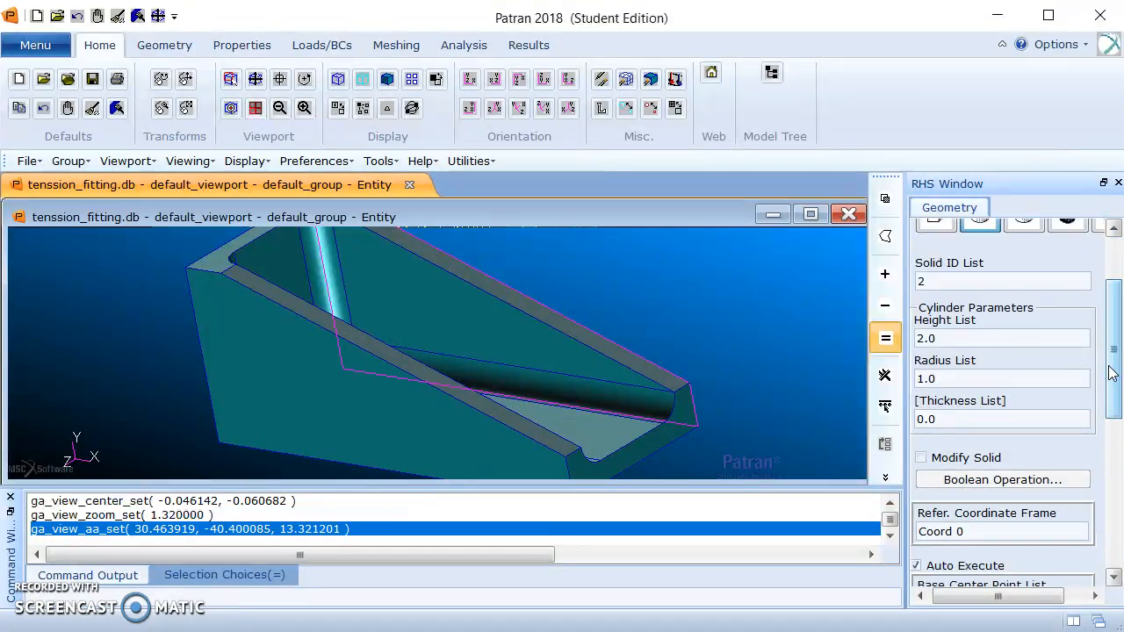
click(933, 378)
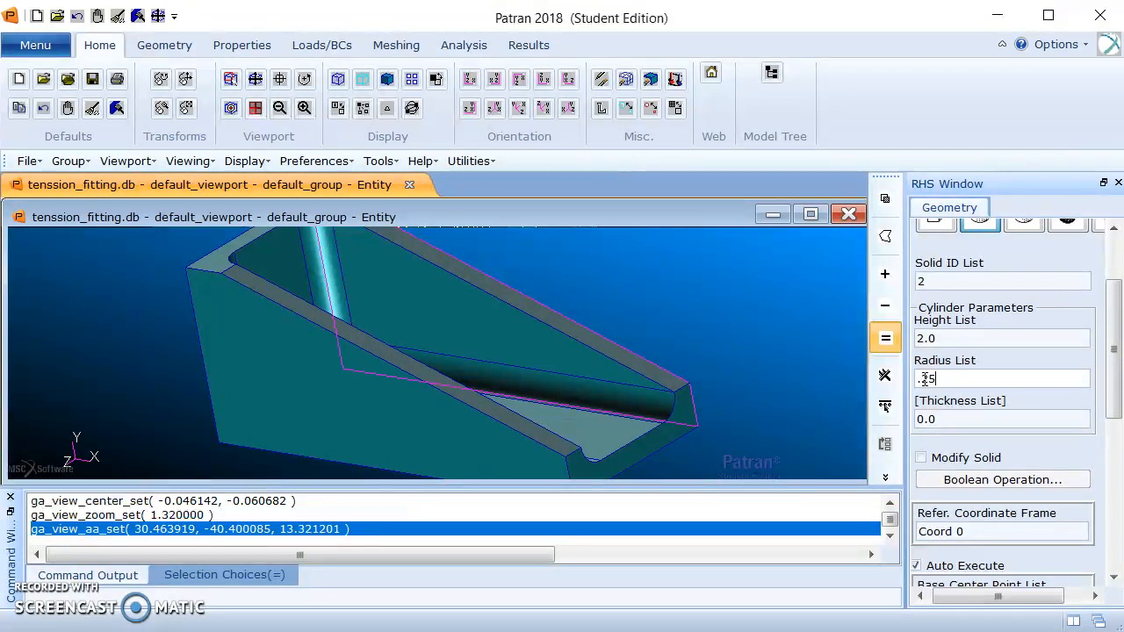
Create the cylinder along axis Coord 0.1 with base center point [-1 1.25 1] and Auto Execute off.
drag(1110, 323, 1115, 364)
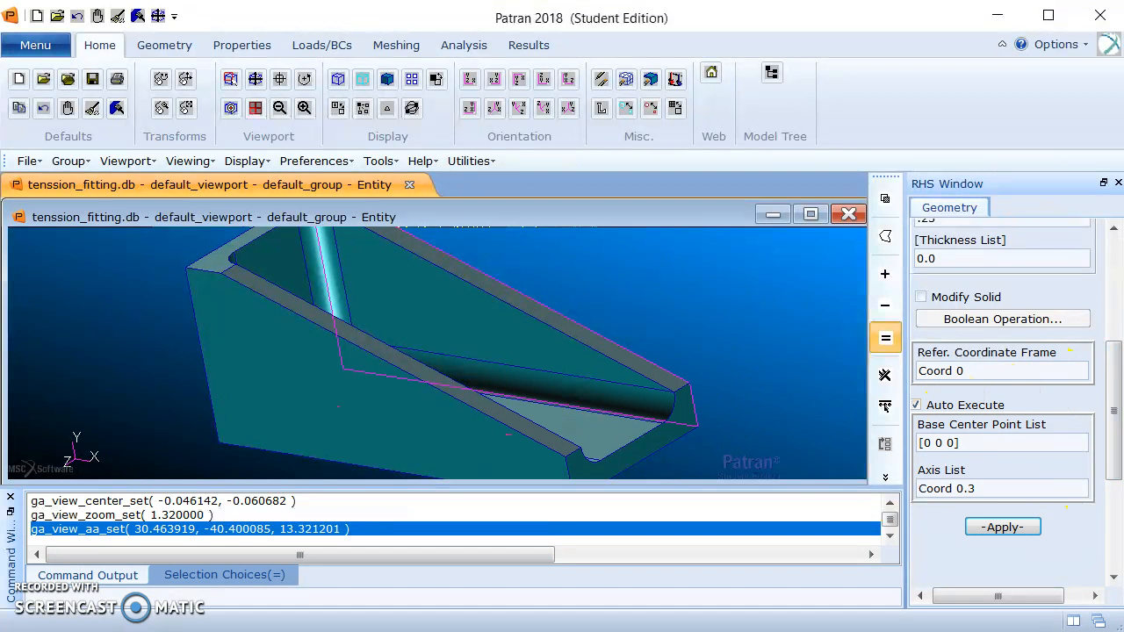
click(990, 489)
key(BackSpace)
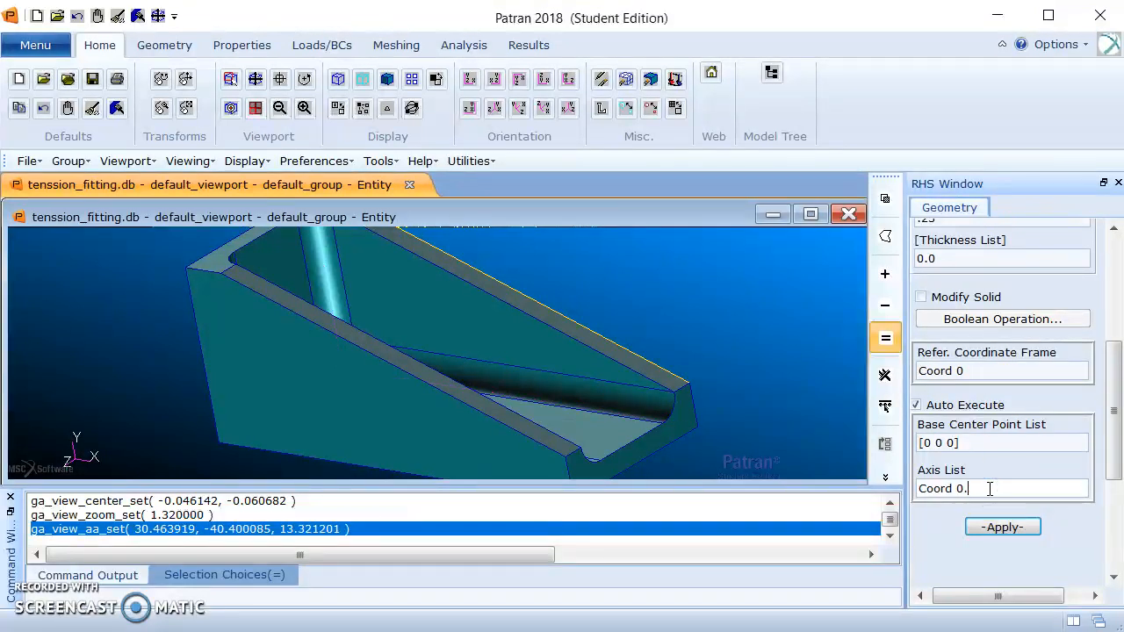
click(918, 405)
click(934, 443)
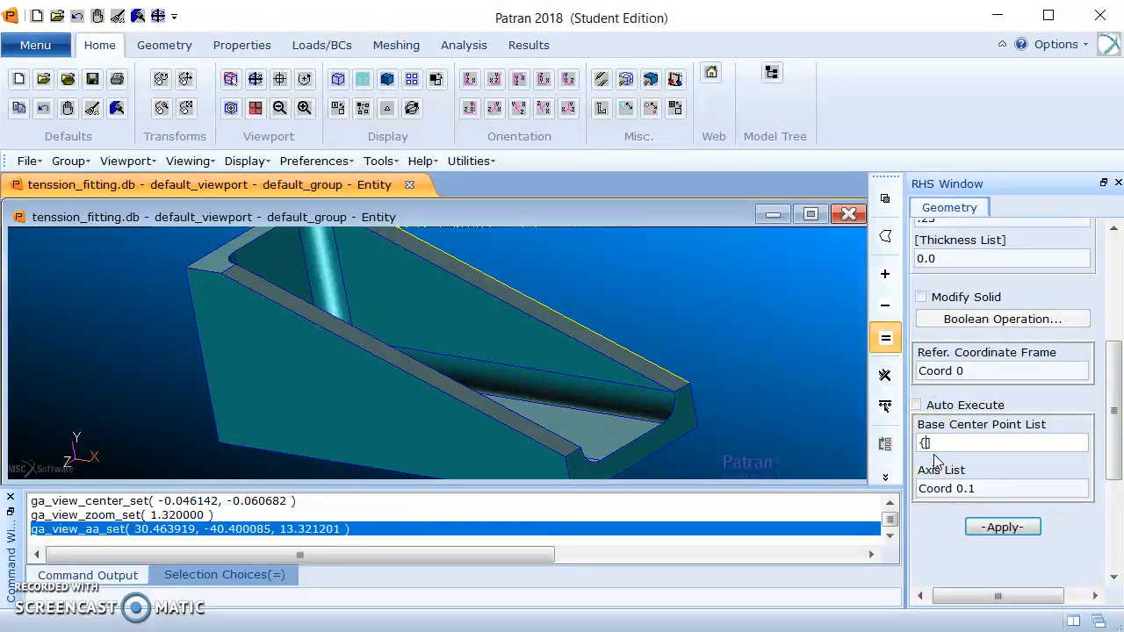
text([-1 1.25 1)
click(963, 478)
click(1009, 527)
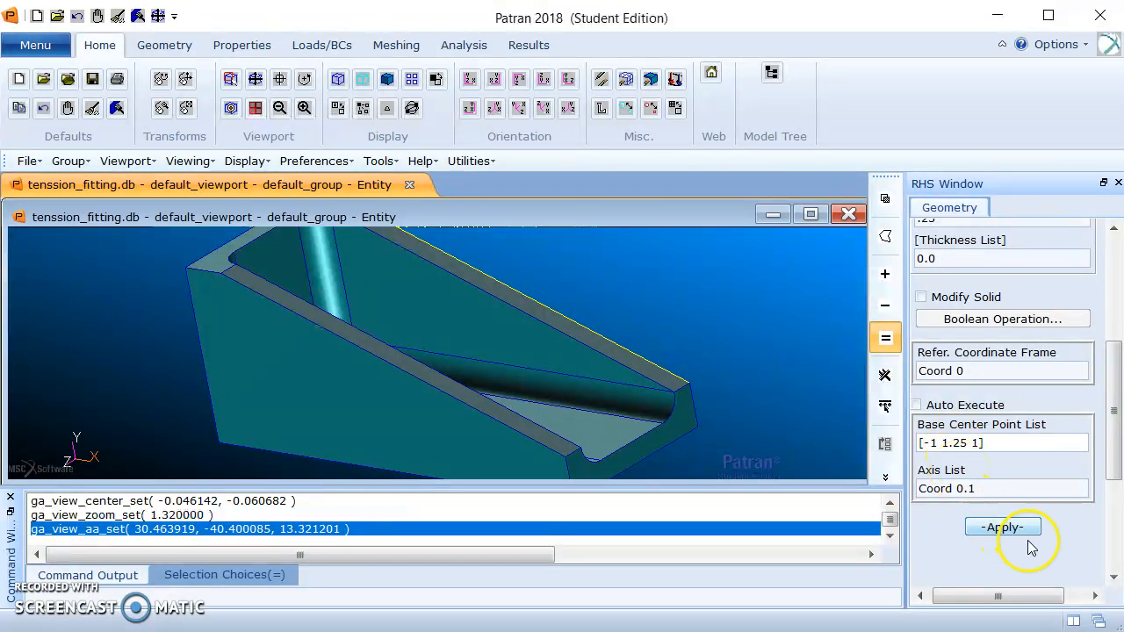
click(1014, 528)
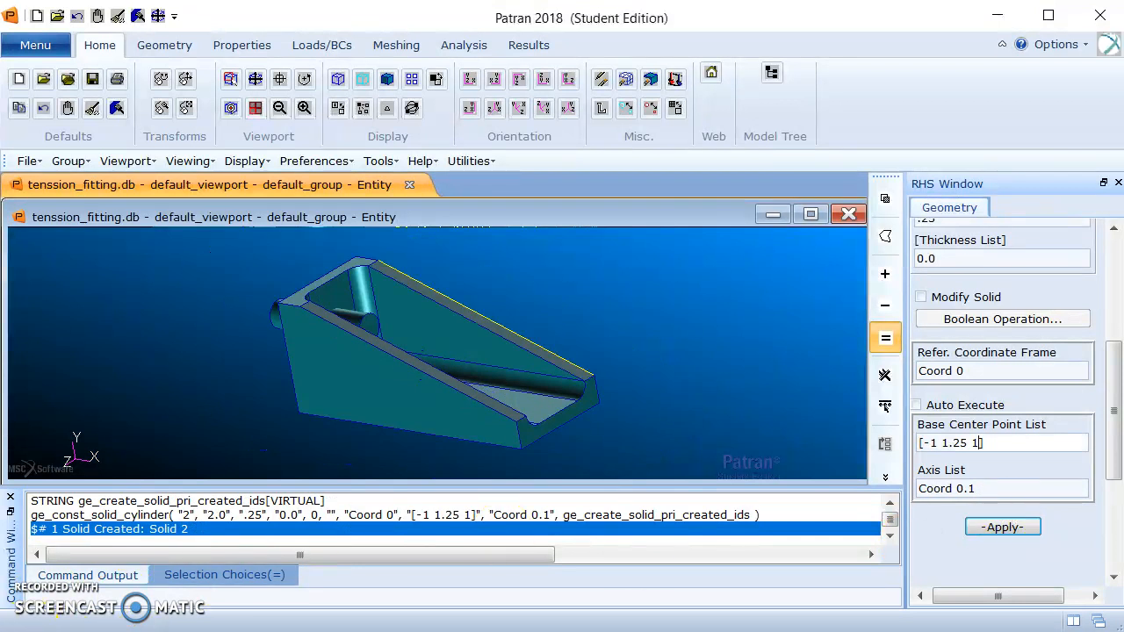
Set up a Boolean Subtract edit on solids.
drag(1111, 363, 1112, 238)
click(996, 236)
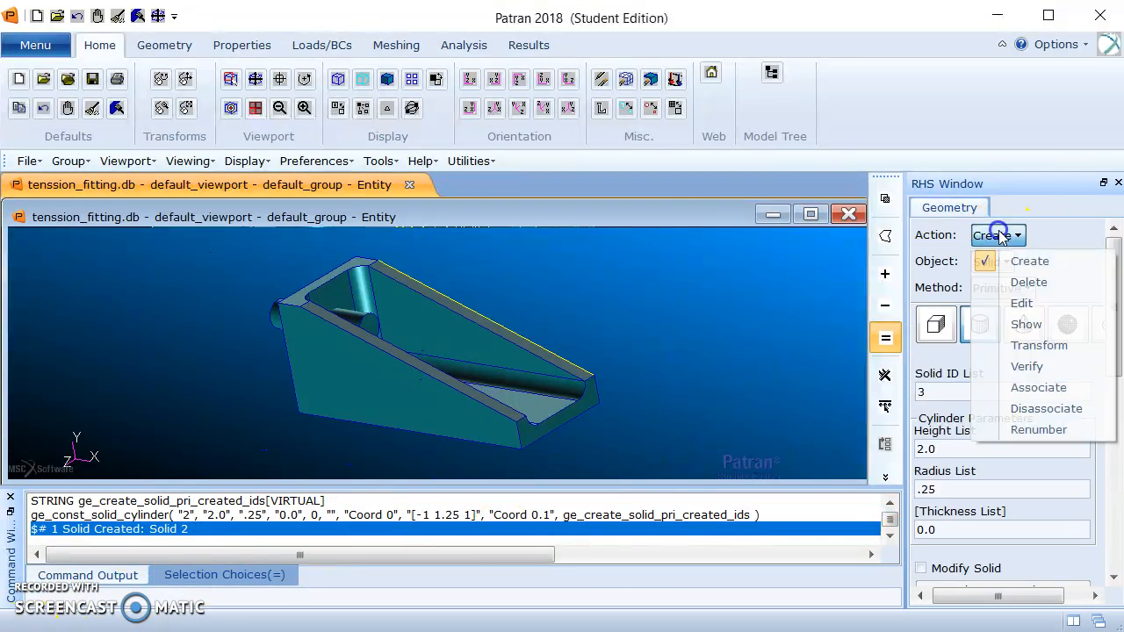
click(1026, 303)
click(1040, 289)
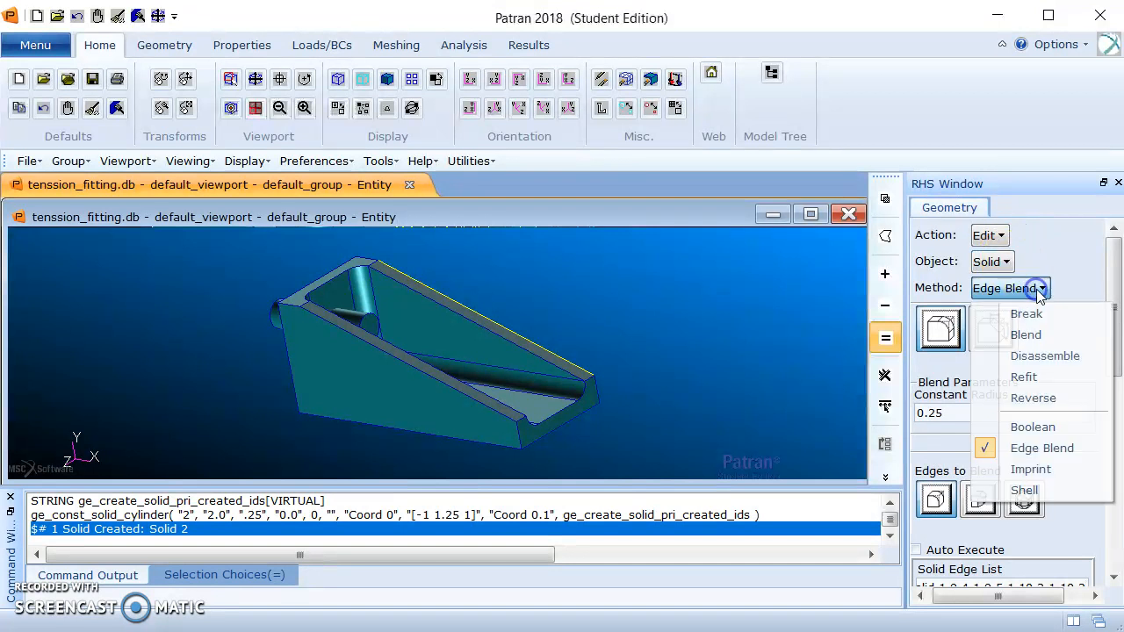
click(1058, 427)
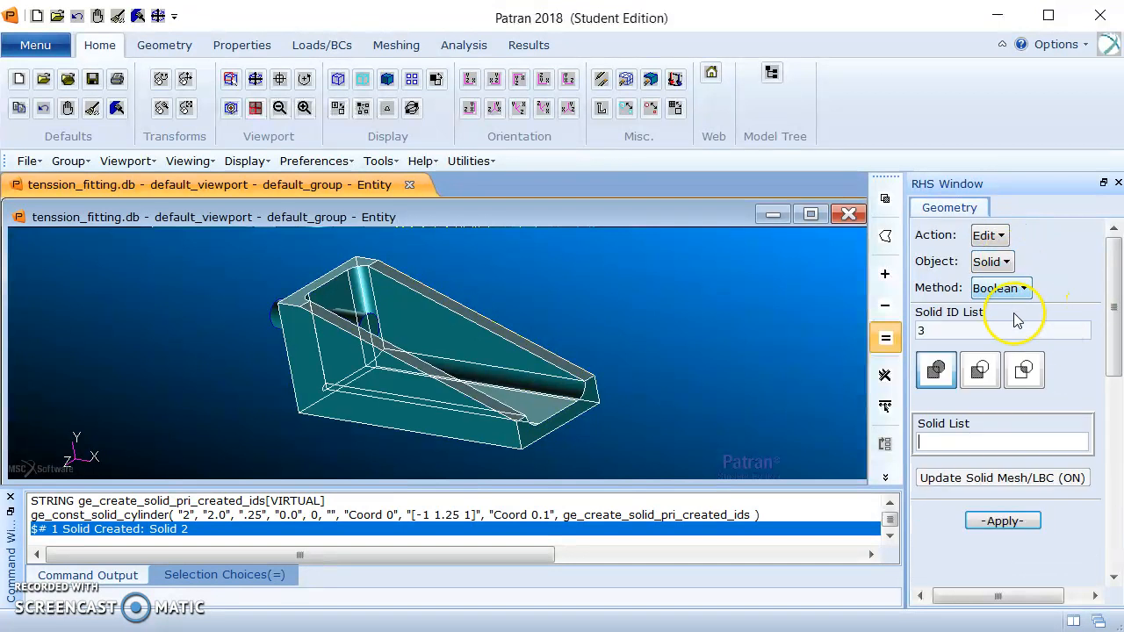
click(983, 370)
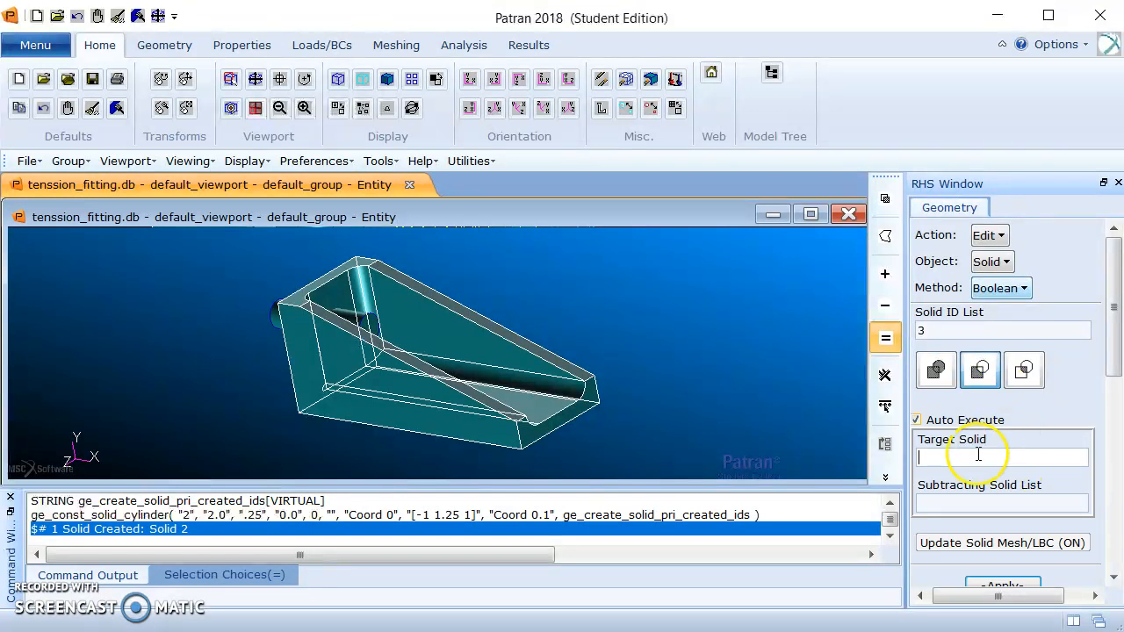
Subtract the cylinder from the fitting solid with Auto Execute off, cutting the hole through the back wall.
middle_drag(458, 325, 390, 318)
click(390, 318)
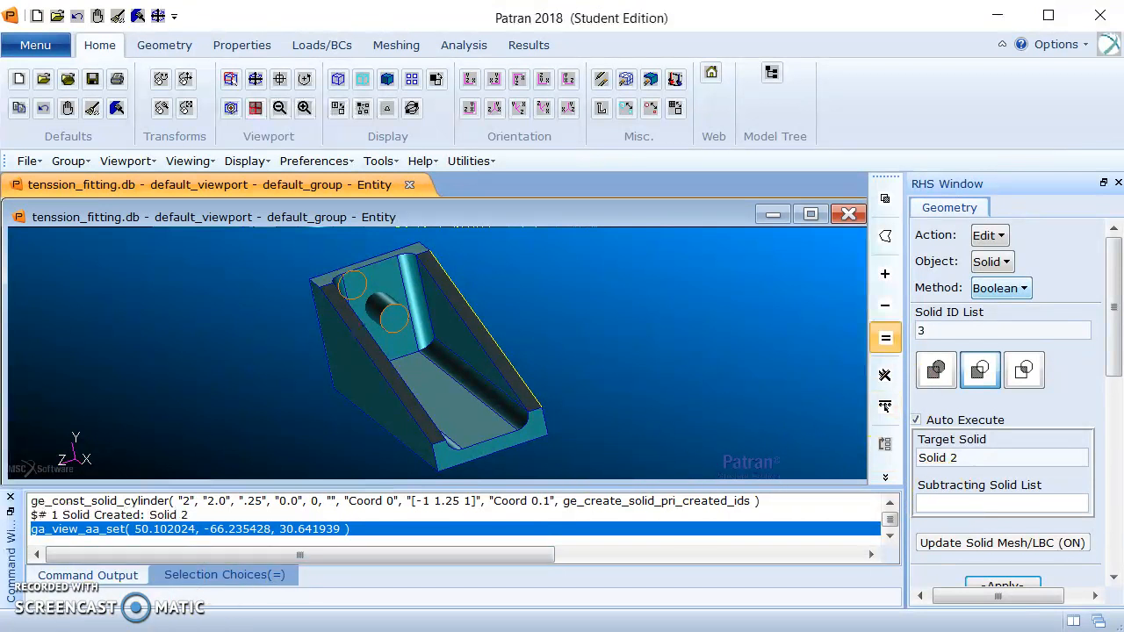
click(916, 419)
click(924, 455)
key(Delete)
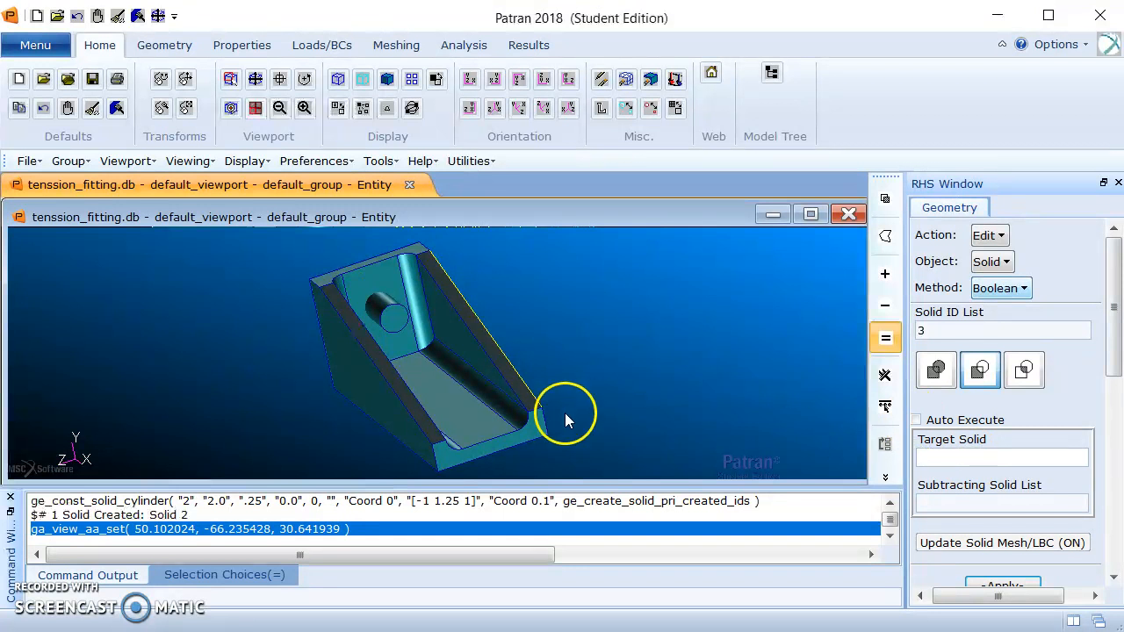
click(455, 400)
click(981, 504)
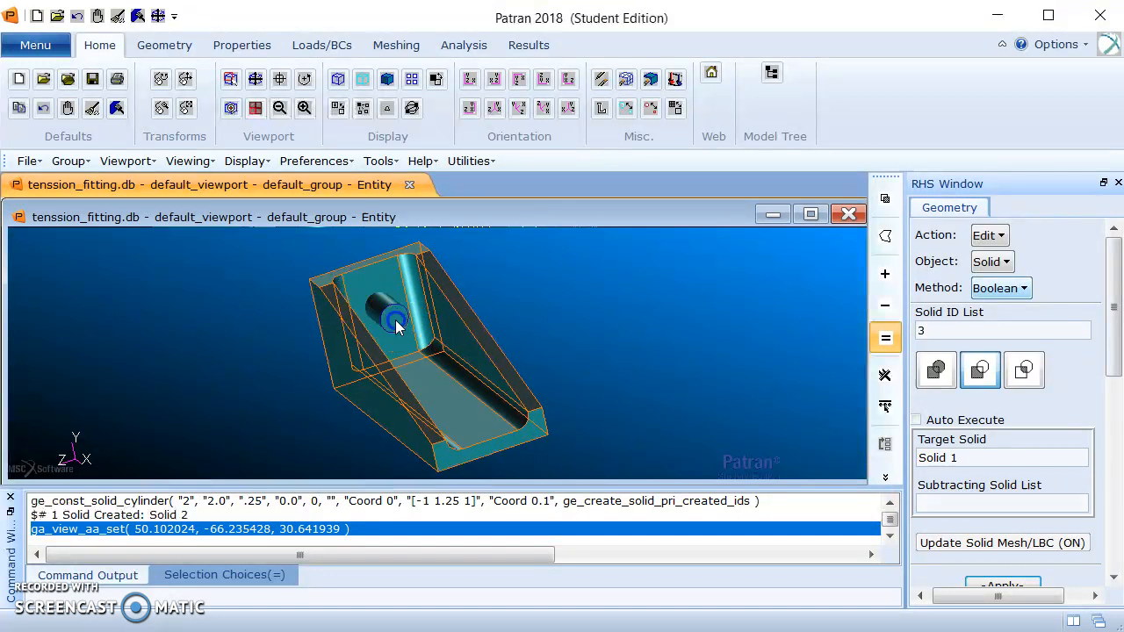
click(396, 327)
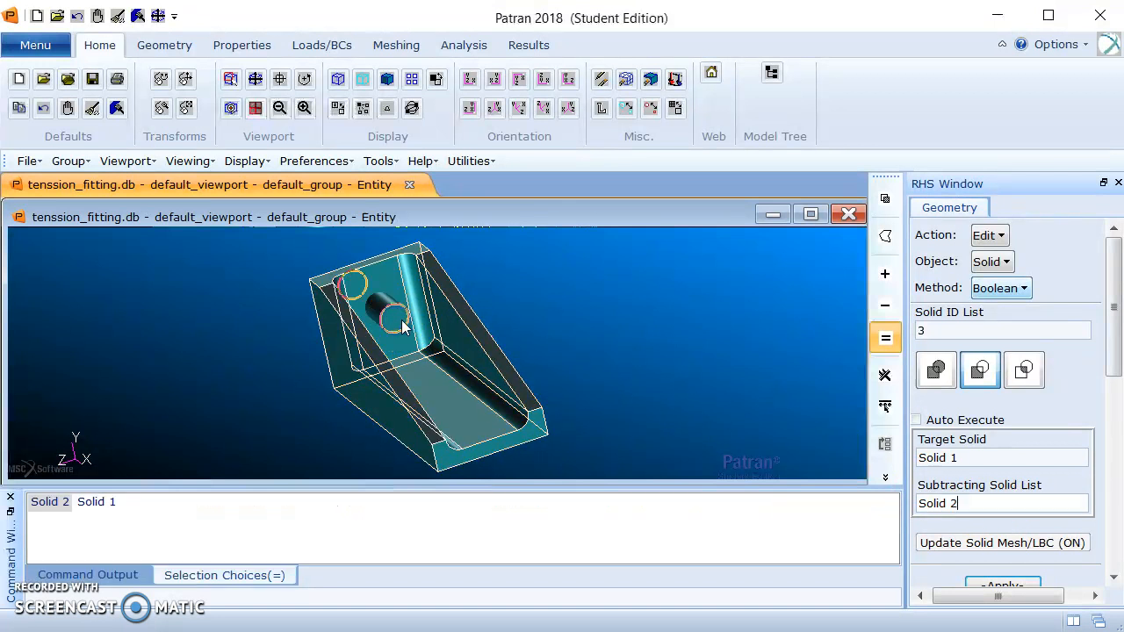
drag(1115, 322, 1115, 358)
click(1018, 486)
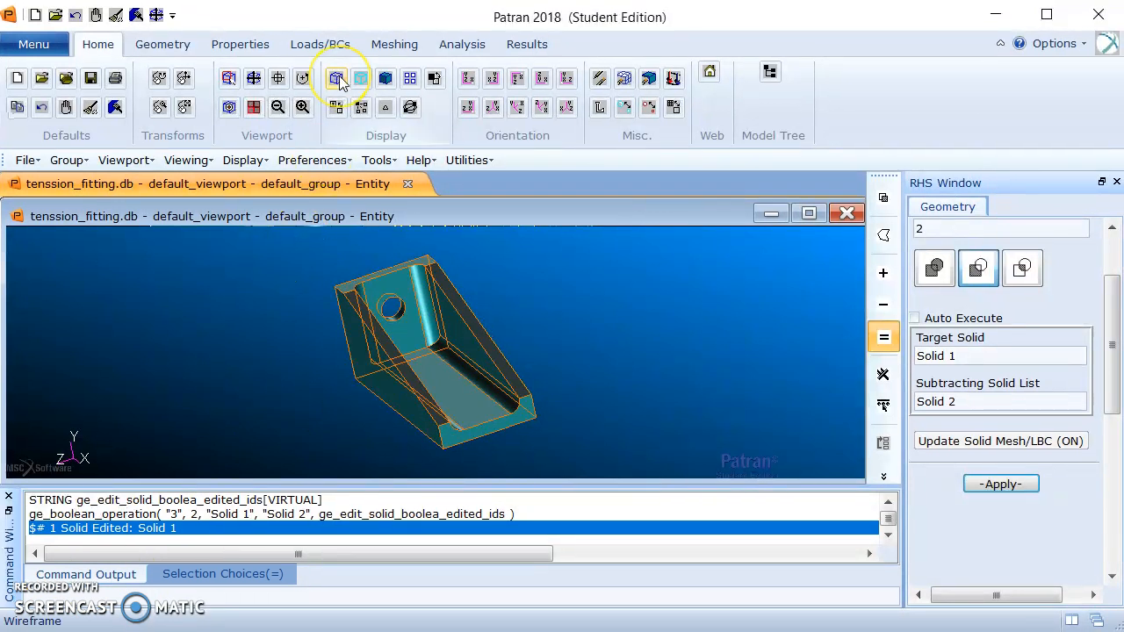
Display the fitting in wireframe and set up a Transform action on points with the Translate method.
click(339, 78)
middle_drag(631, 408, 667, 367)
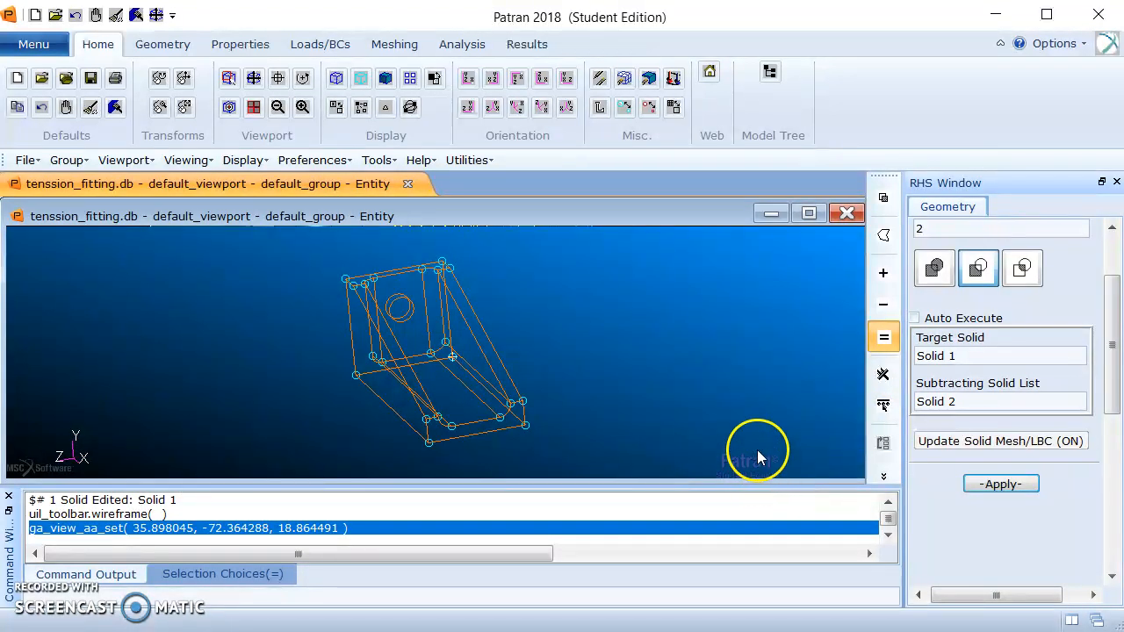
drag(1111, 338, 1112, 252)
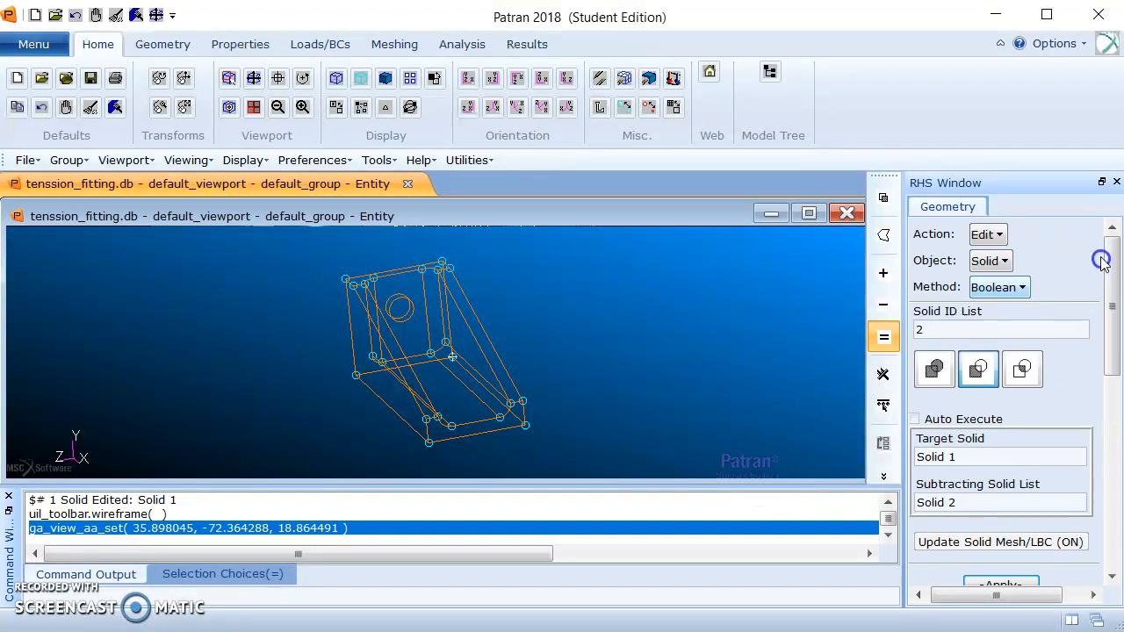
click(986, 234)
click(1057, 342)
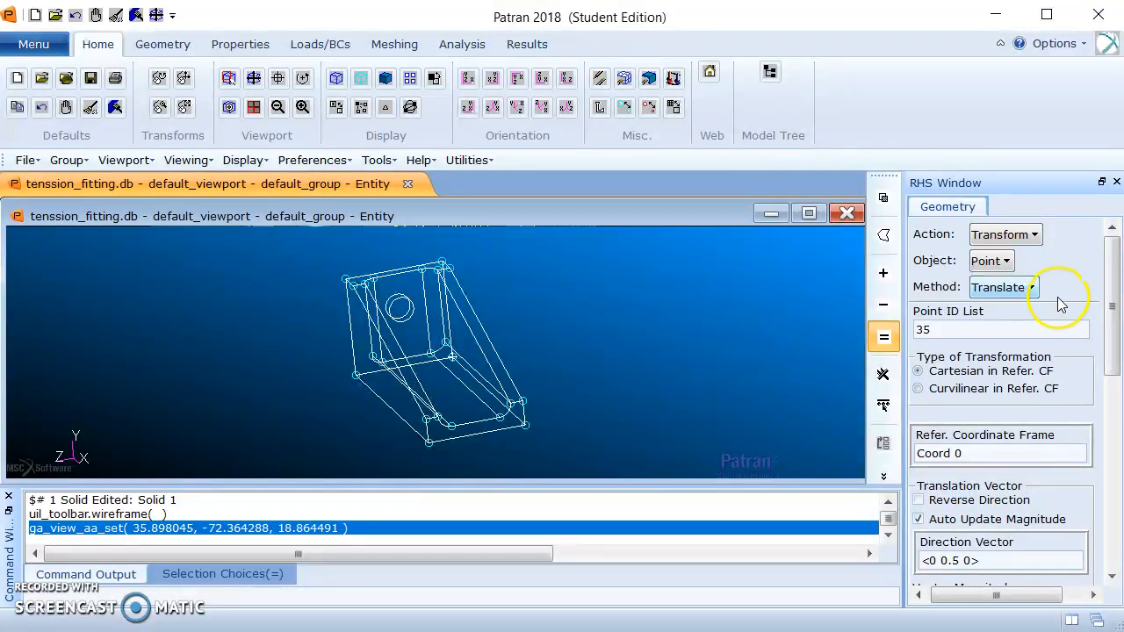
Translate a copy of Point 30, at the corner of the floor's open-end edge, by <0 0 -0.5>.
click(1111, 318)
drag(1111, 318, 1112, 363)
click(963, 432)
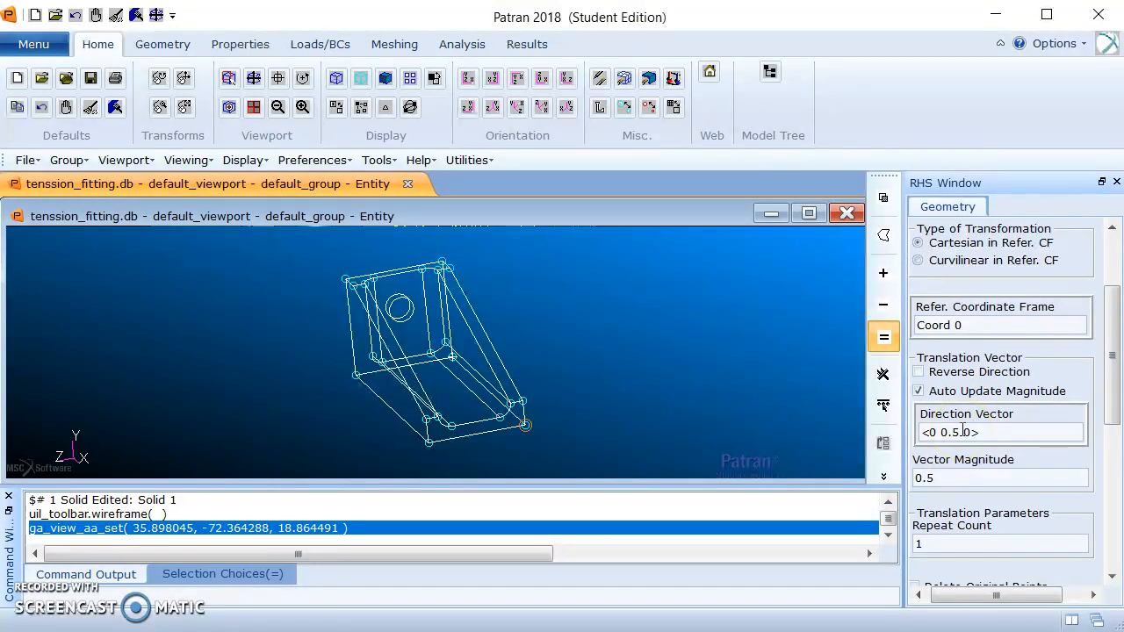
click(958, 432)
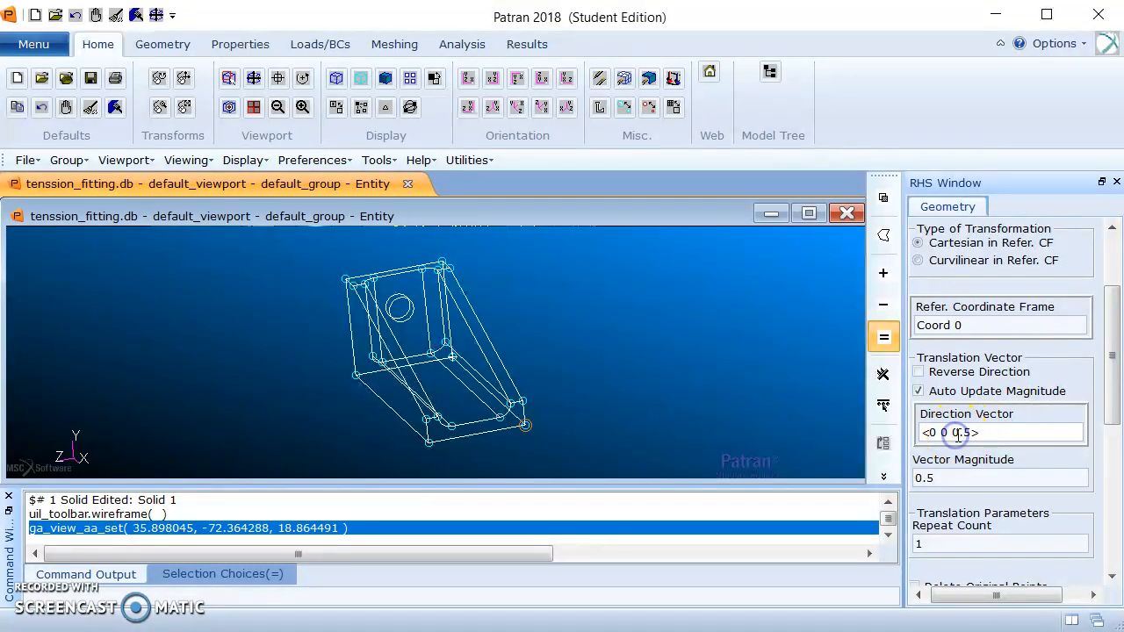
text(-)
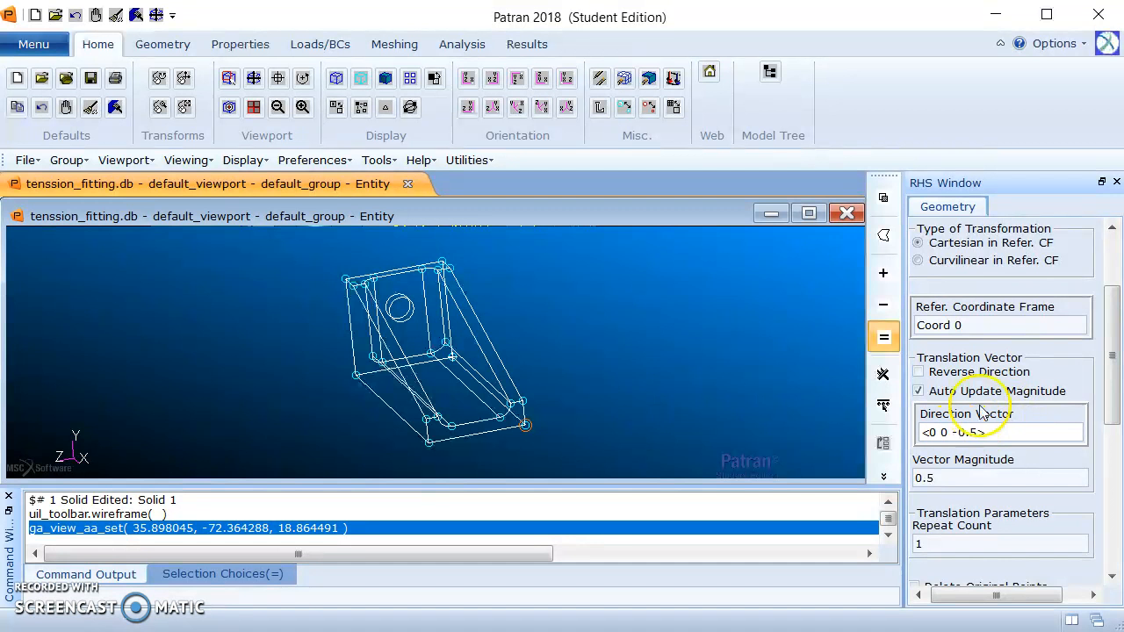
drag(1111, 358, 1112, 389)
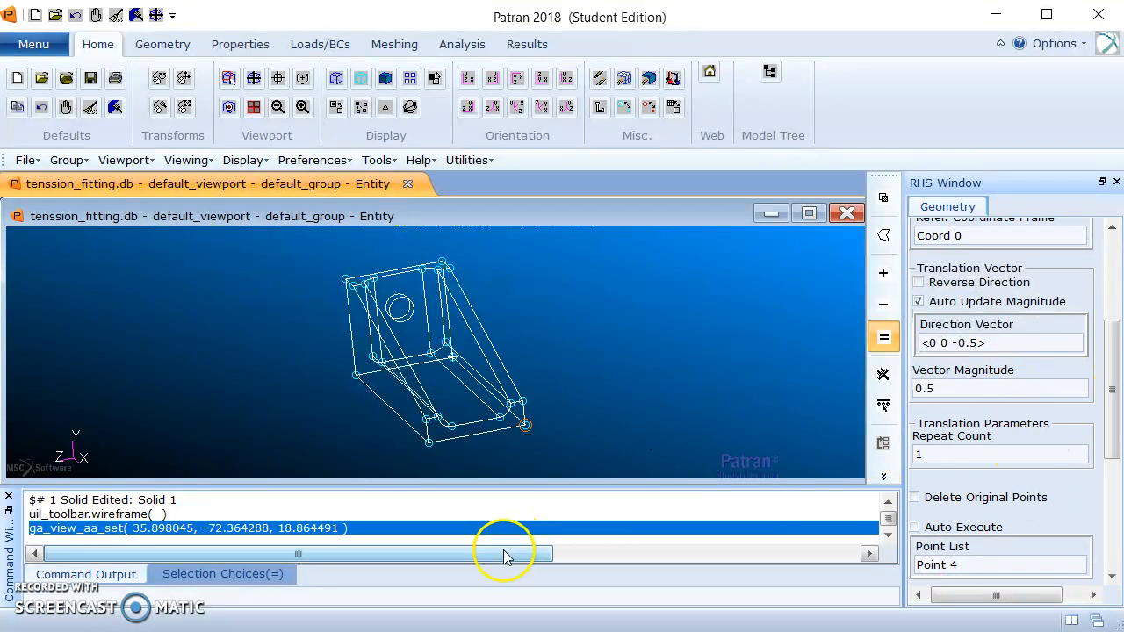
click(451, 426)
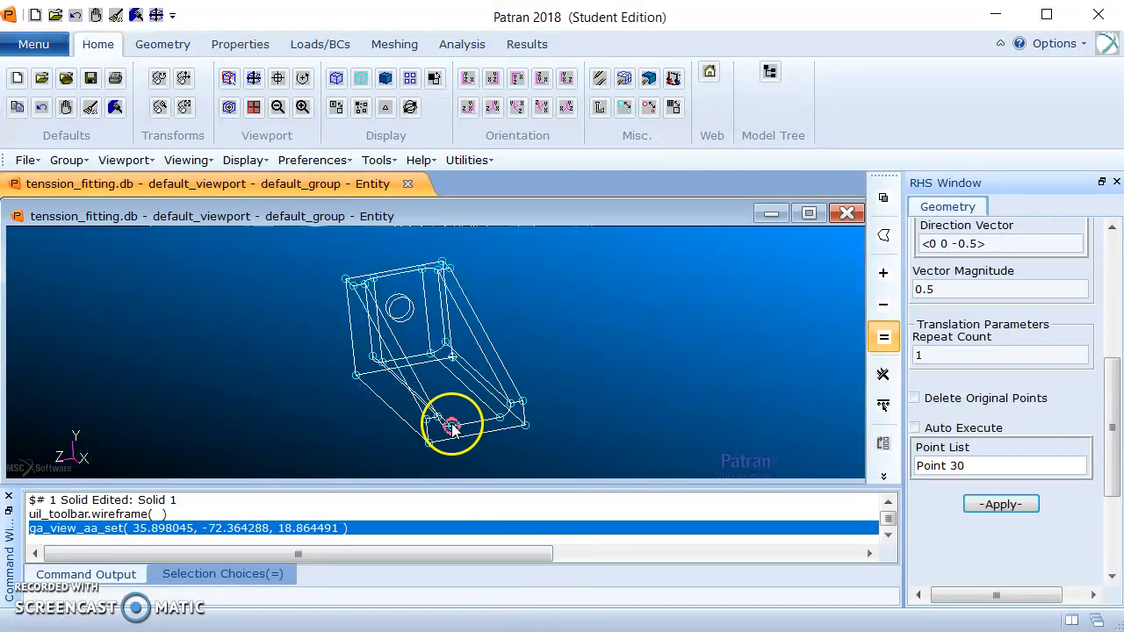
click(991, 507)
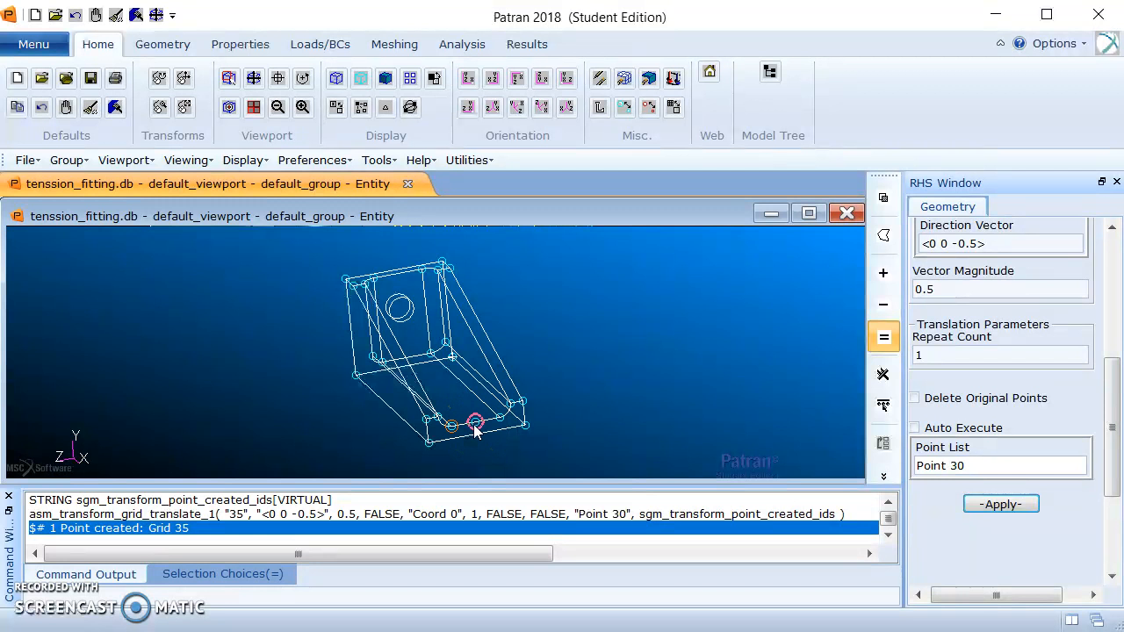
click(604, 400)
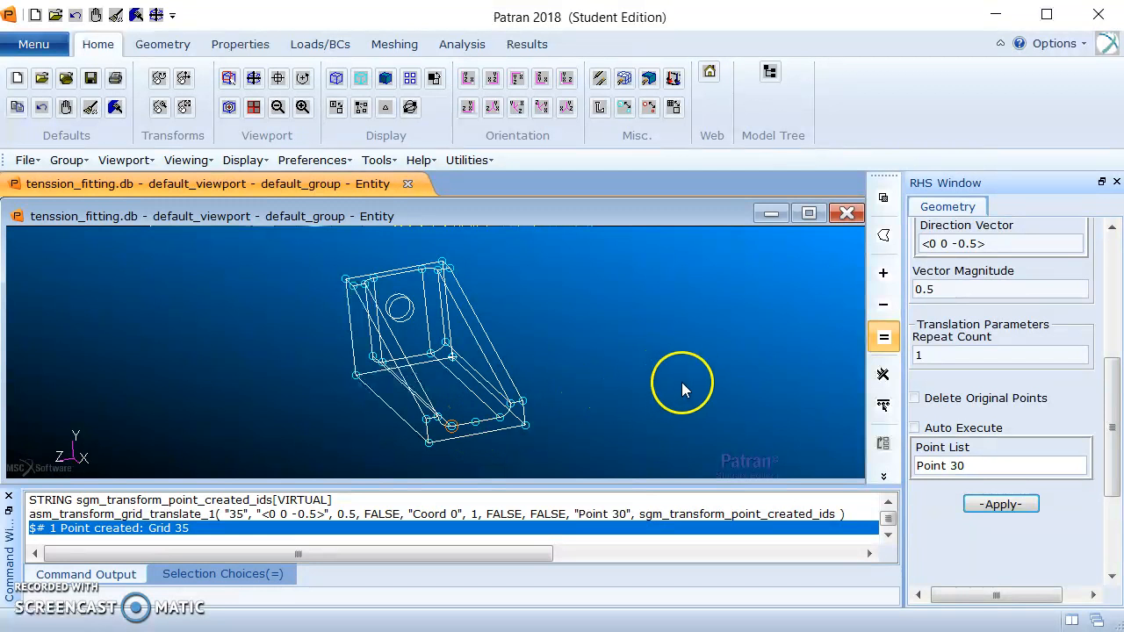
Translate a copy of the new midpoint on the floor's open-end edge by <-.75 0 0>.
drag(1112, 376, 1116, 305)
click(977, 441)
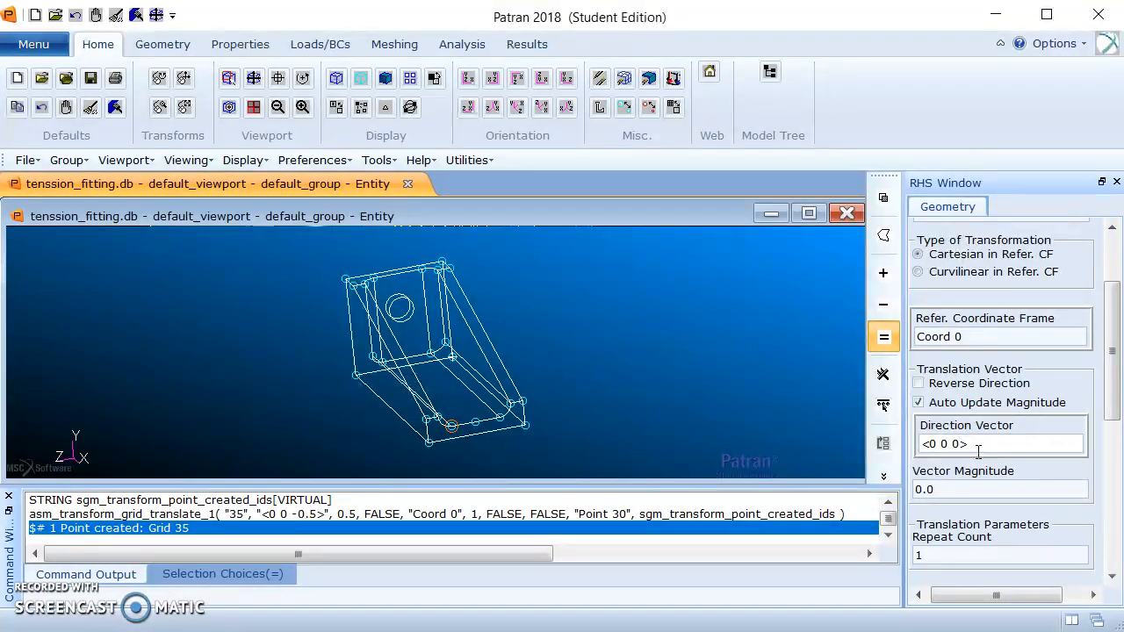
click(936, 444)
drag(1111, 326, 1112, 395)
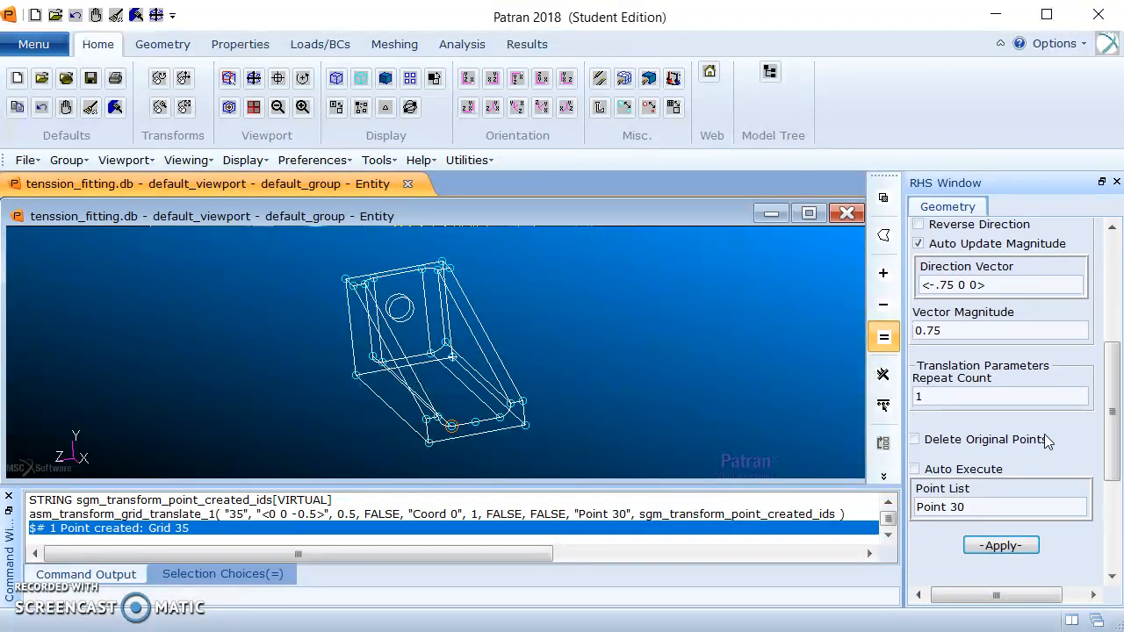
drag(965, 506, 910, 507)
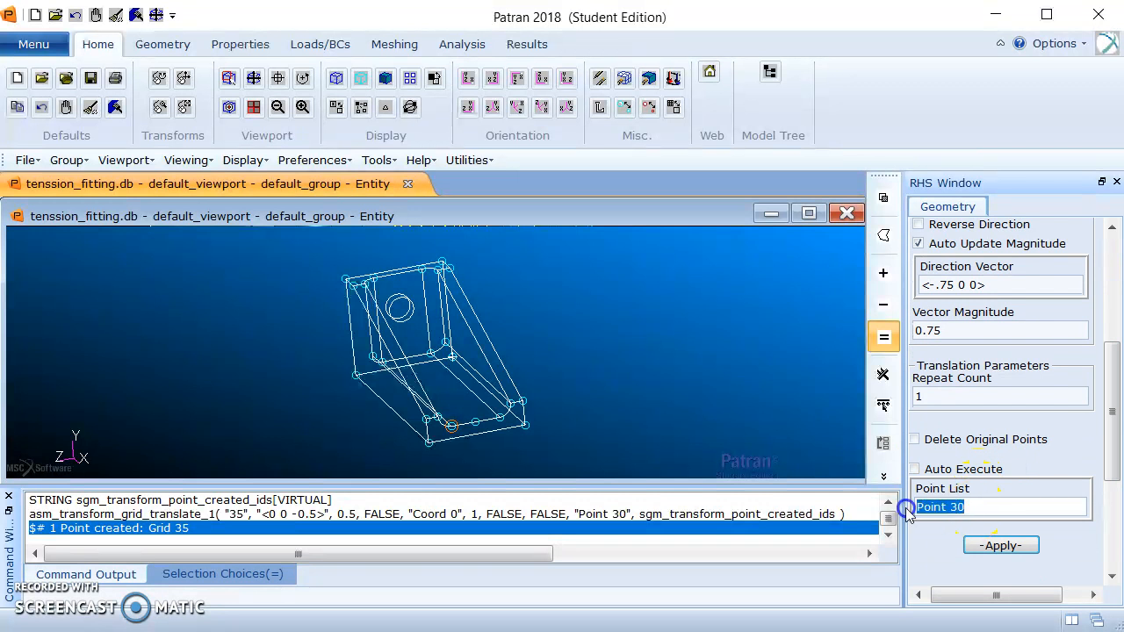
click(474, 423)
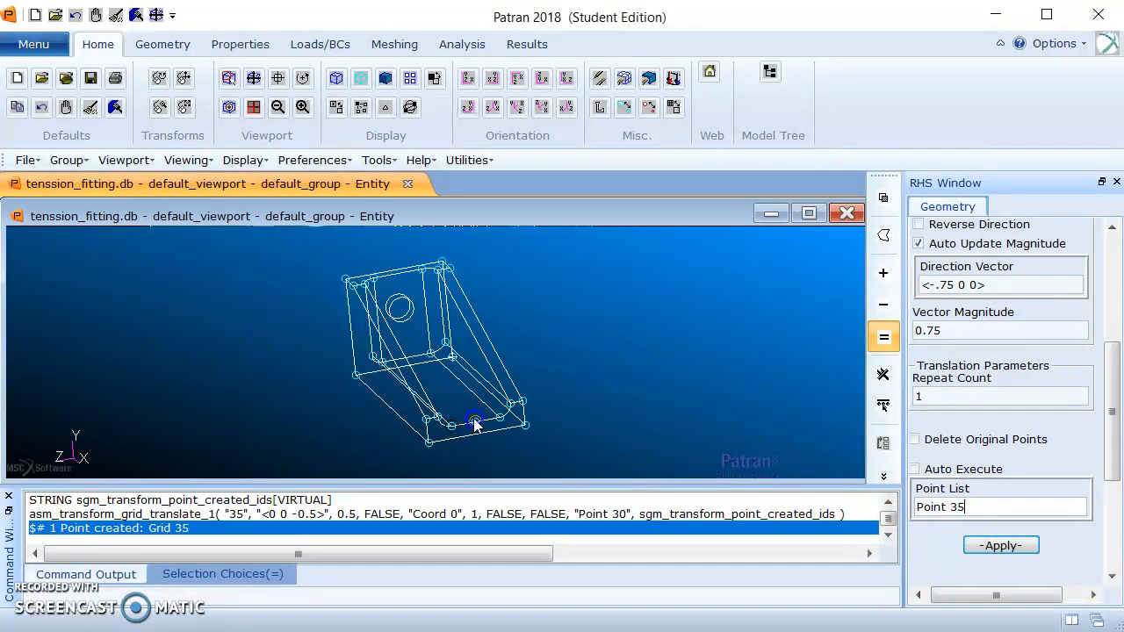
click(1014, 545)
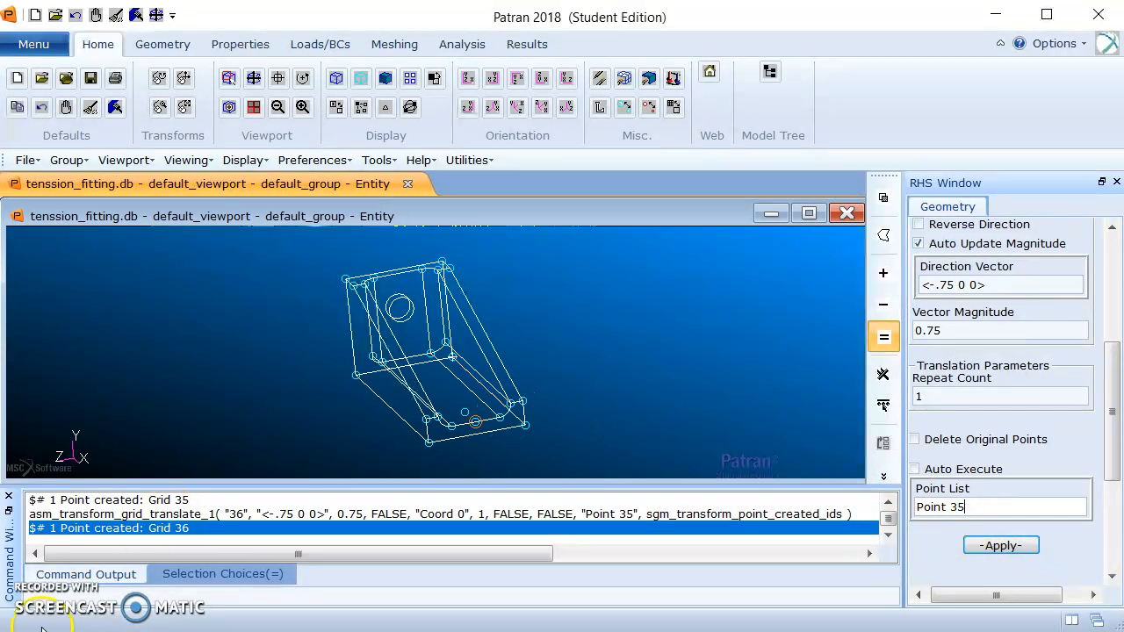
Translate copies of Point 36, on the floor near the open end, by <-1.5 0 0> with a repeat count of 2.
click(1065, 380)
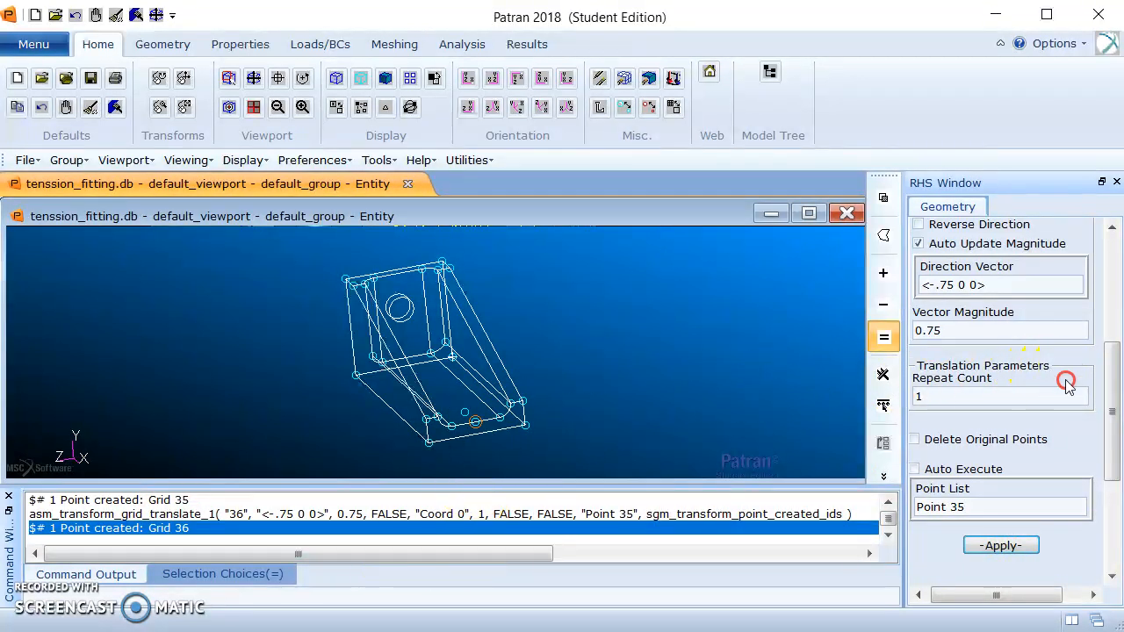
click(953, 285)
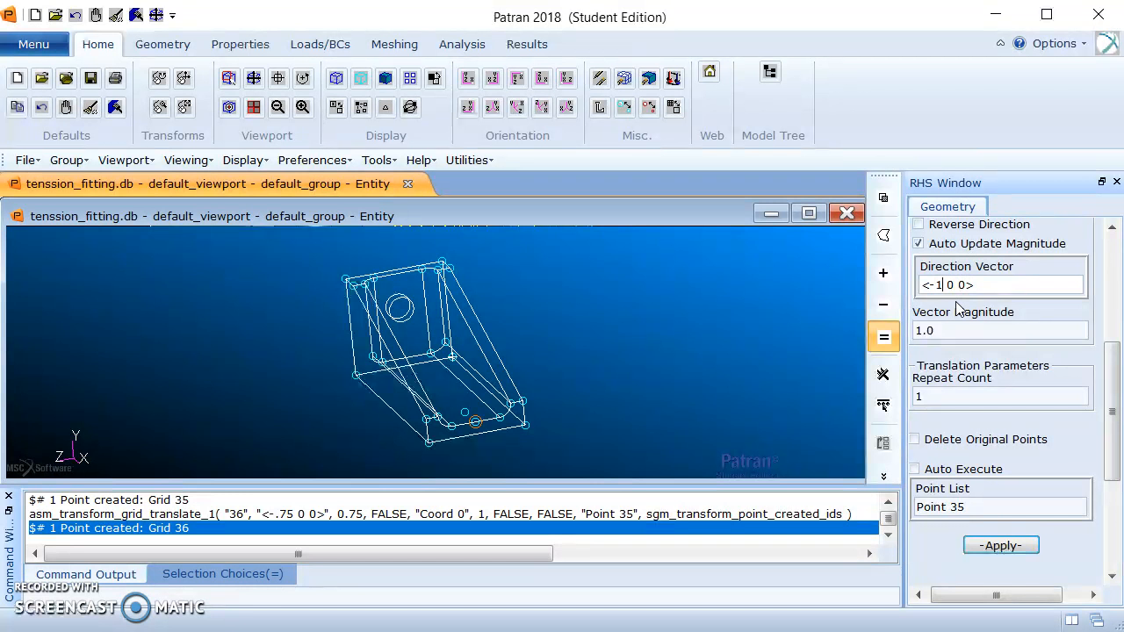
text(5)
key(BackSpace)
text(.5)
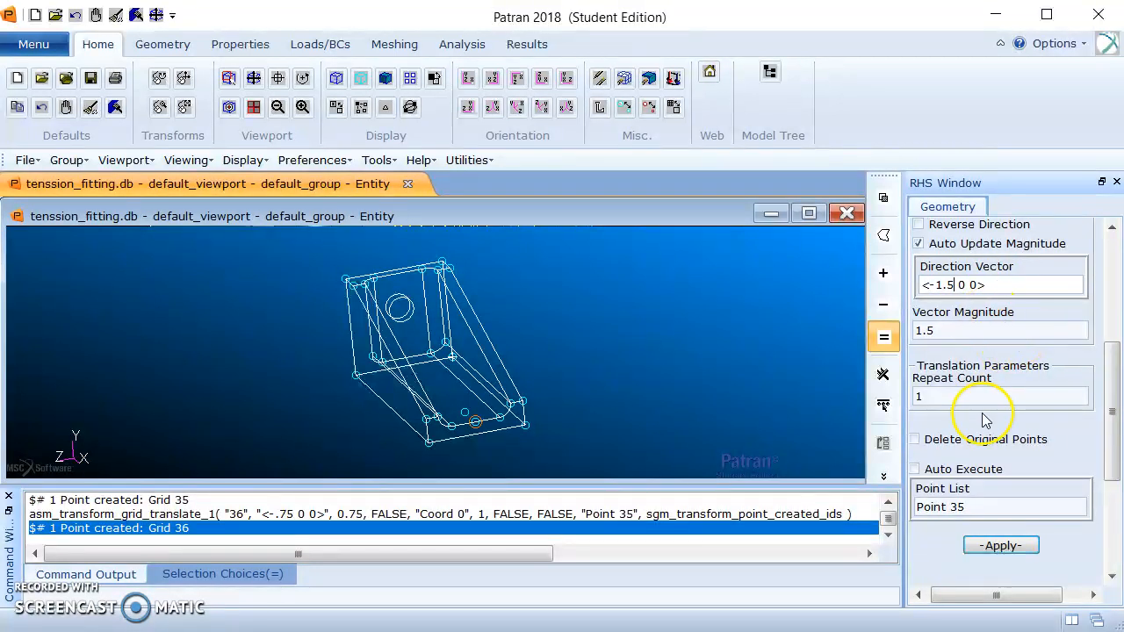
click(956, 393)
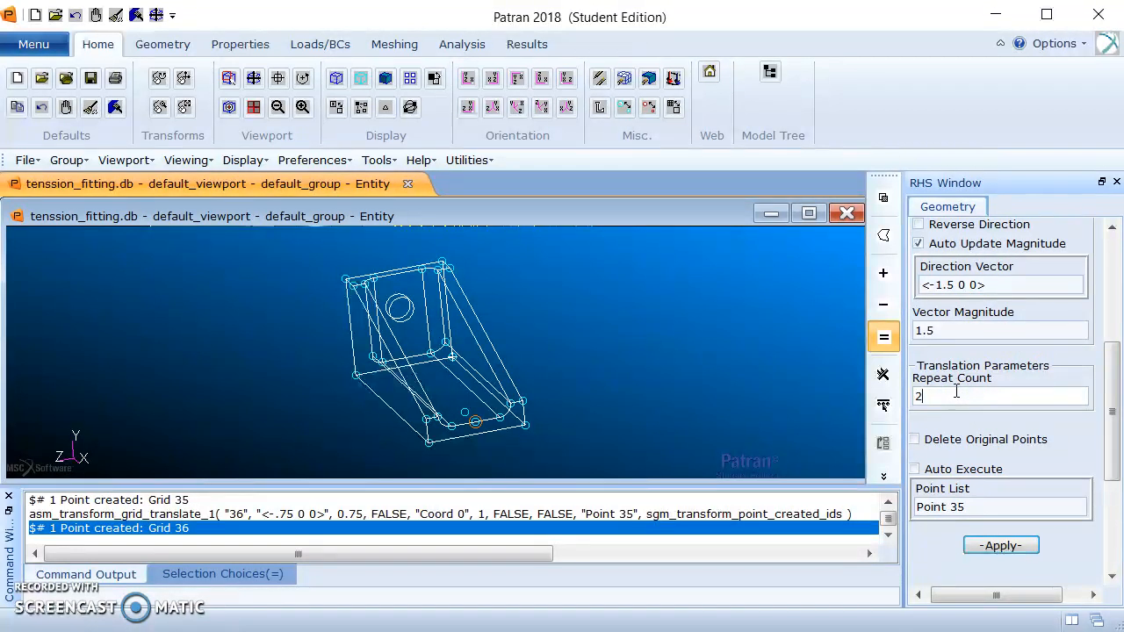
click(976, 509)
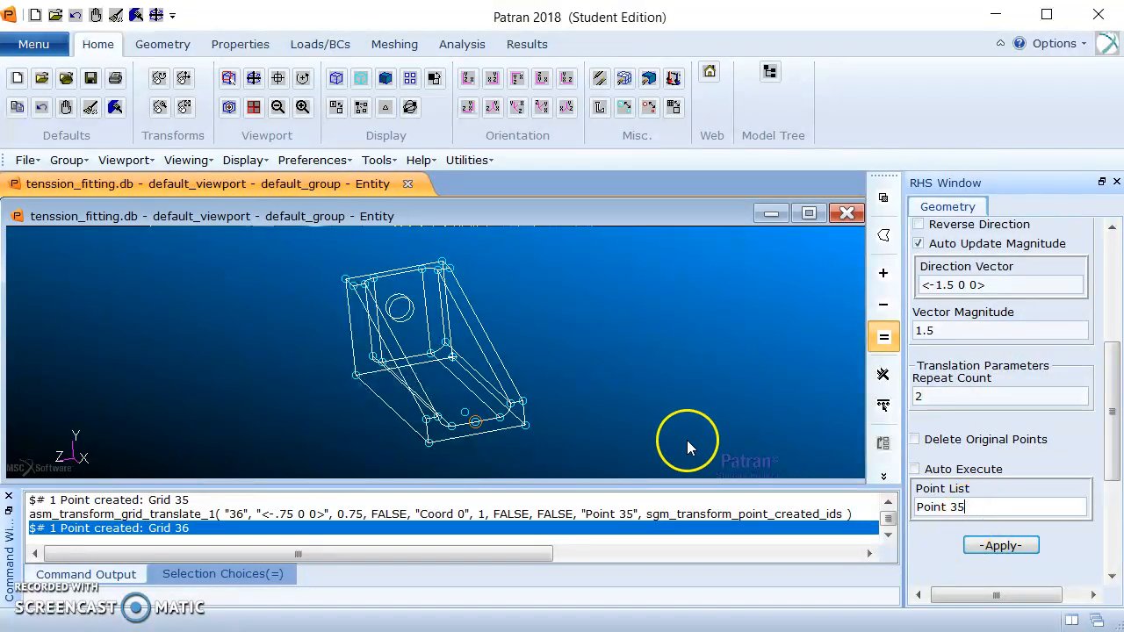
click(466, 414)
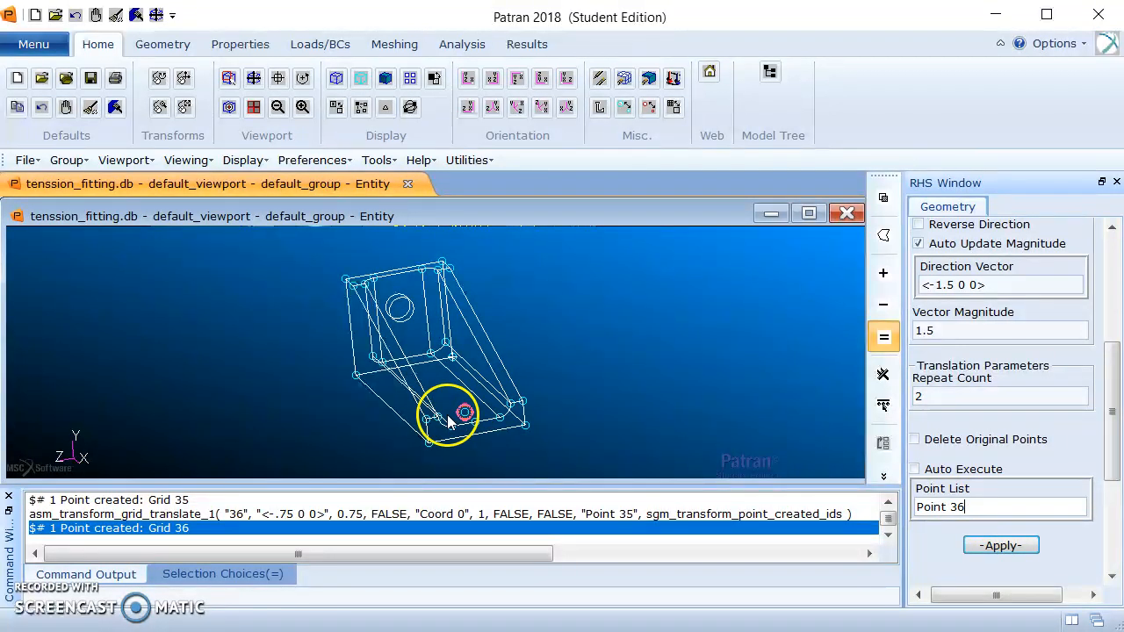
click(1003, 546)
middle_drag(432, 376, 613, 353)
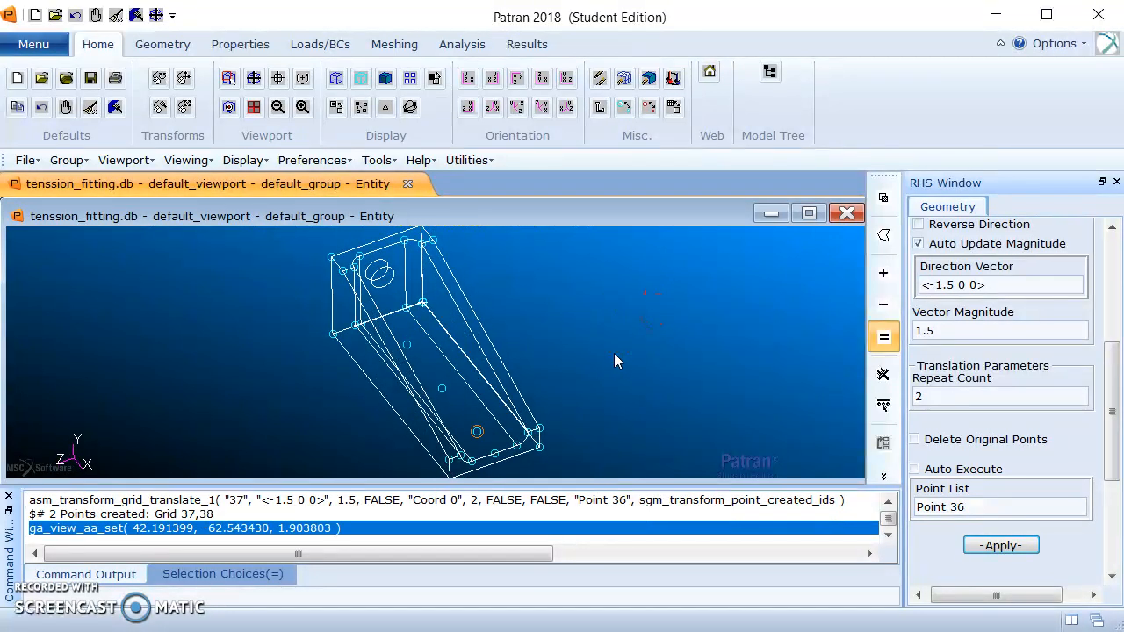
Create solid cylinders of height -1.0 and radius .125 at floor Points 36, 37 and 38, along axis Coord 0.2.
click(417, 384)
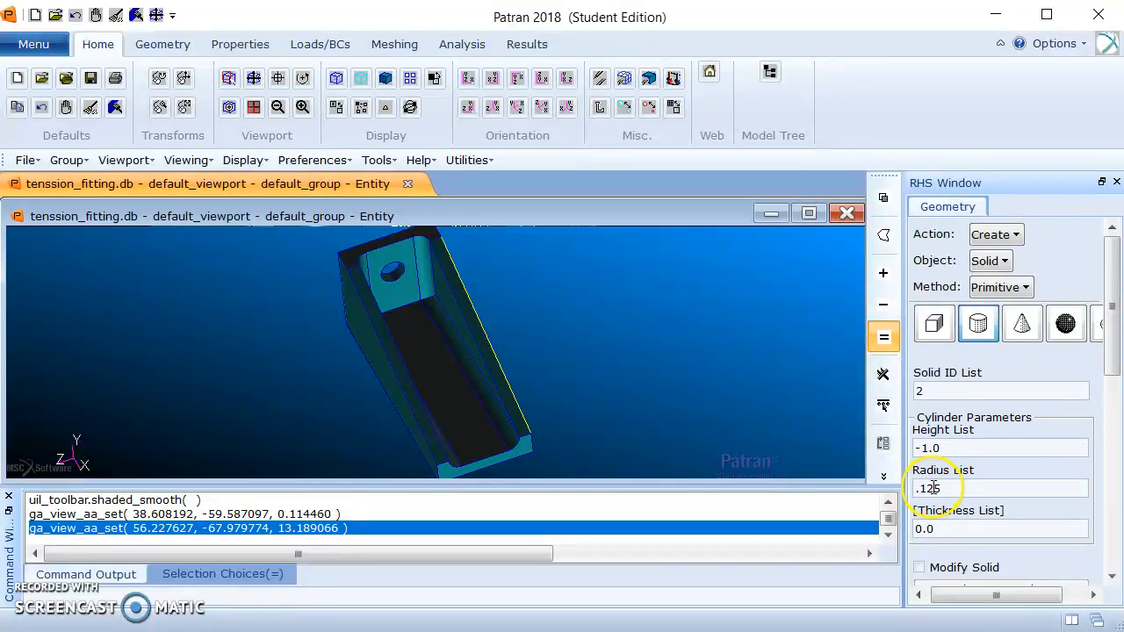
drag(1111, 348, 1106, 441)
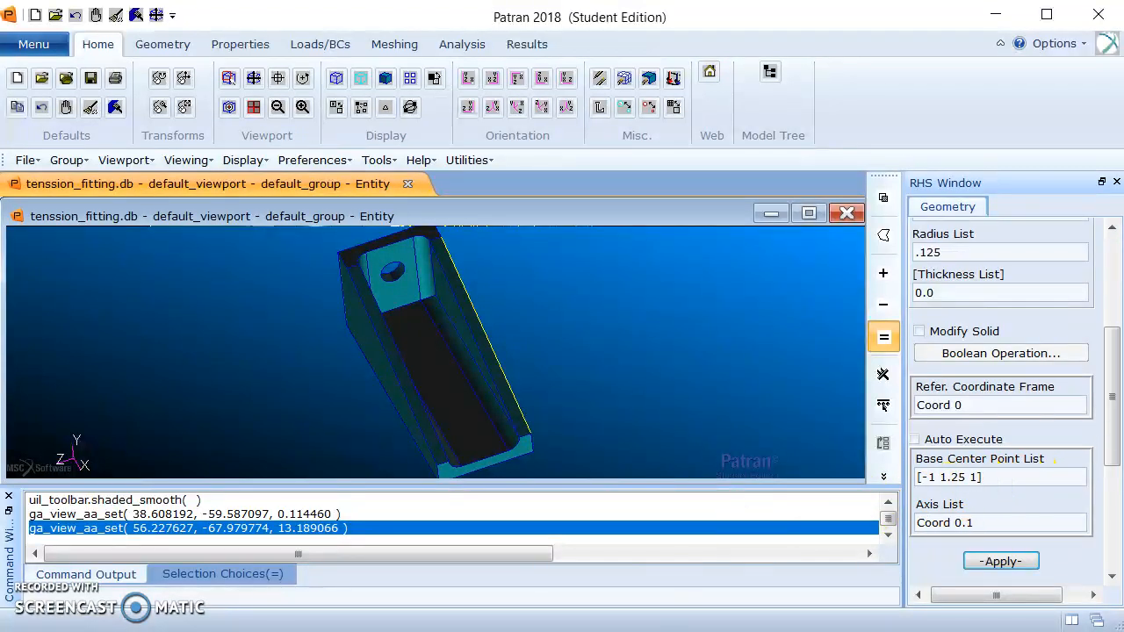
click(991, 522)
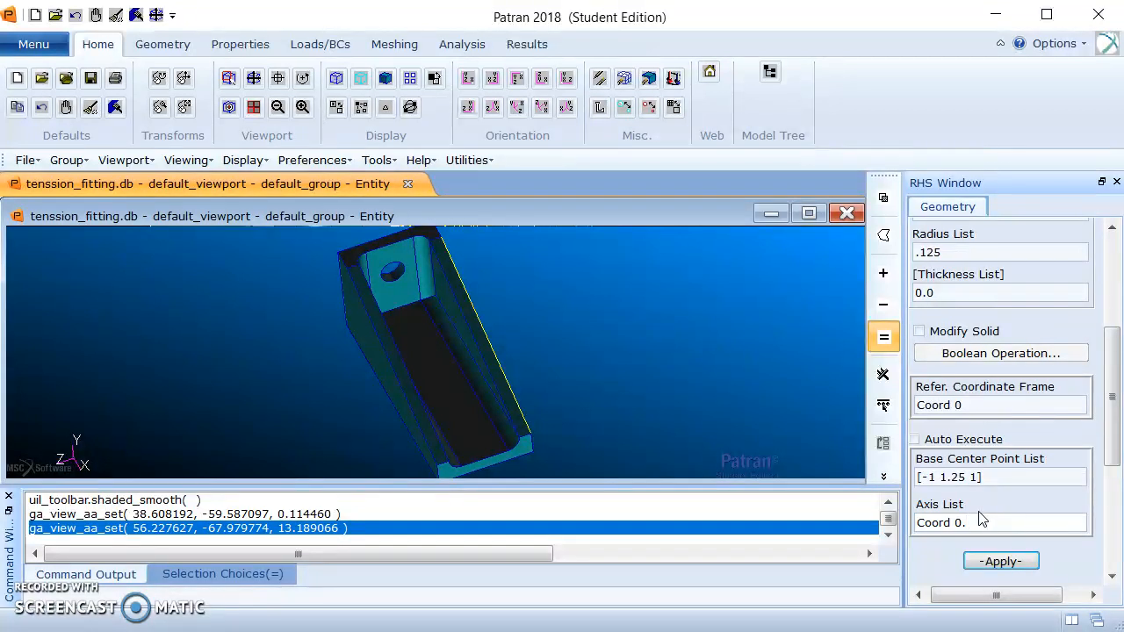
click(993, 477)
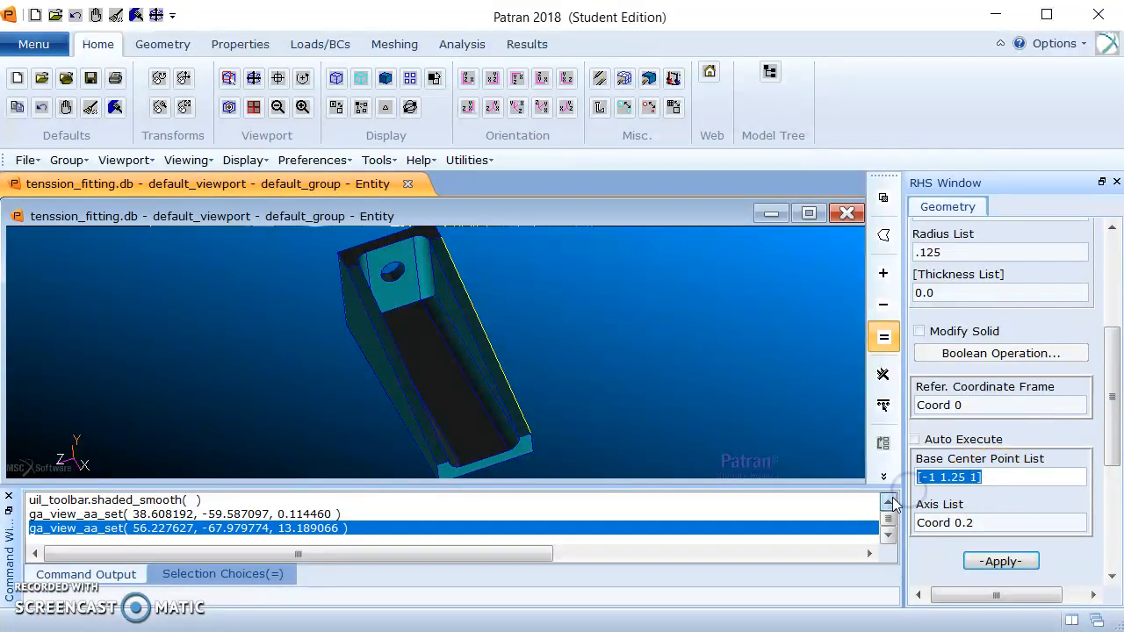
click(436, 434)
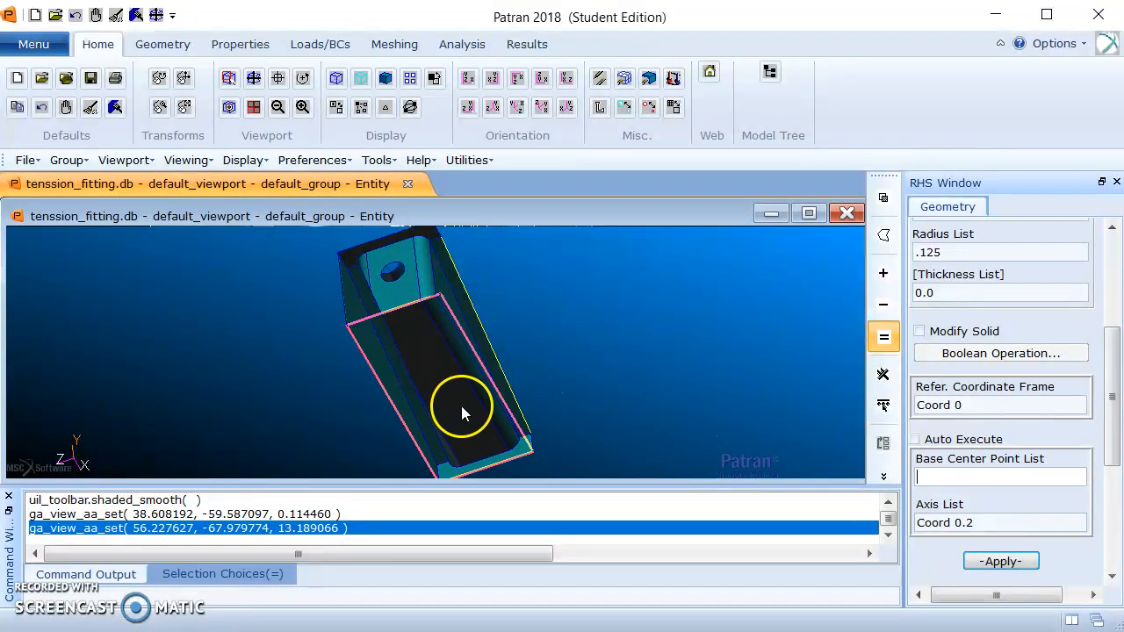
click(415, 342)
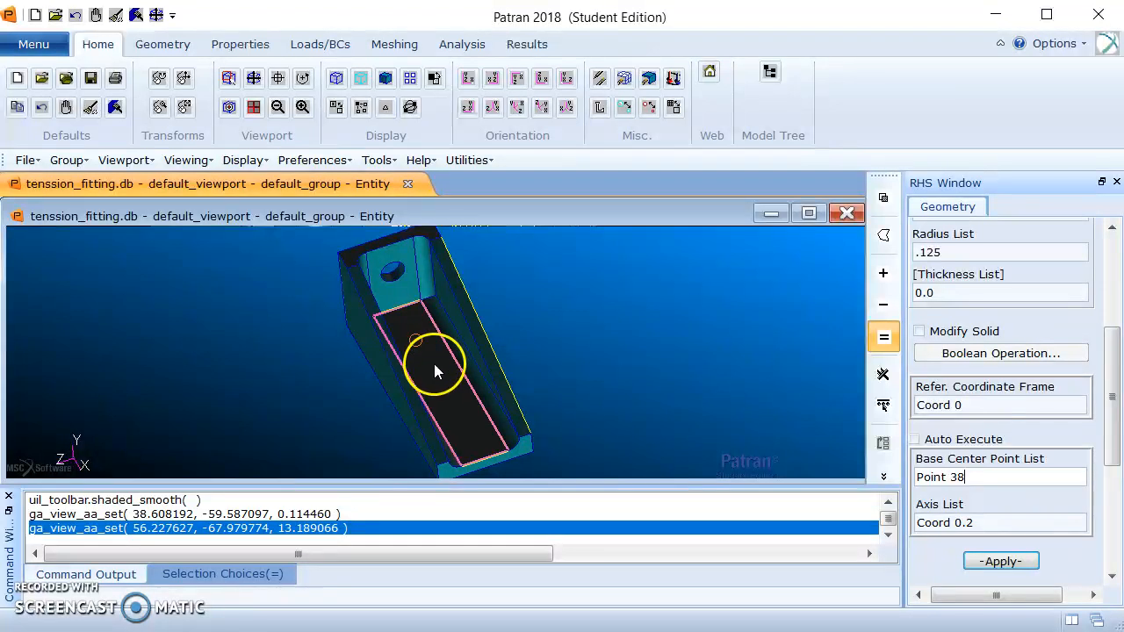
click(464, 428)
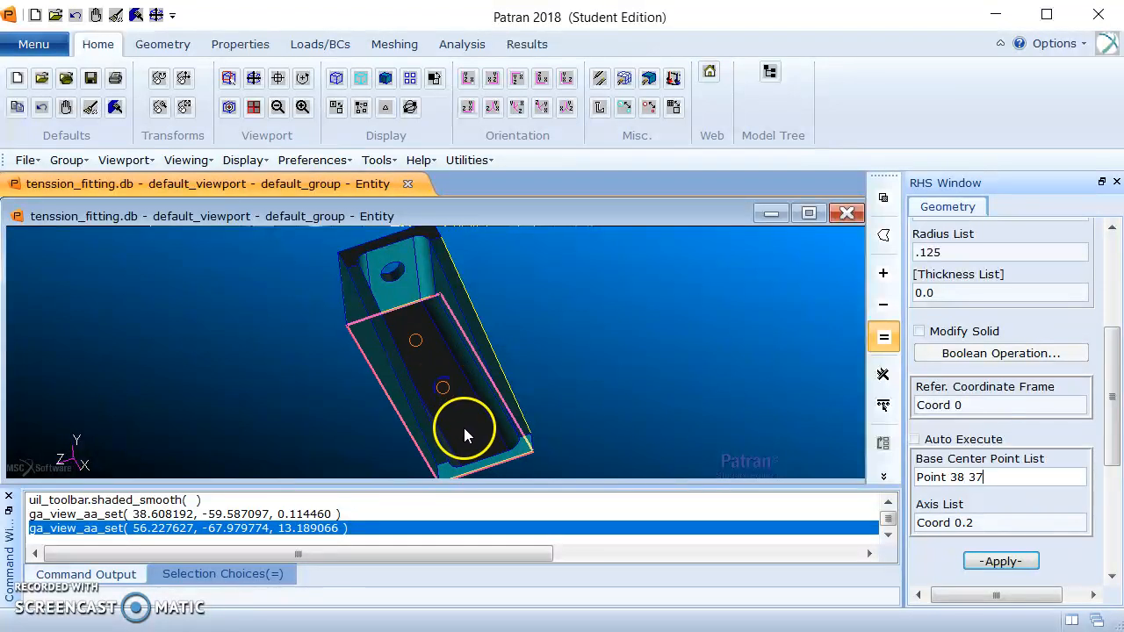
click(1002, 563)
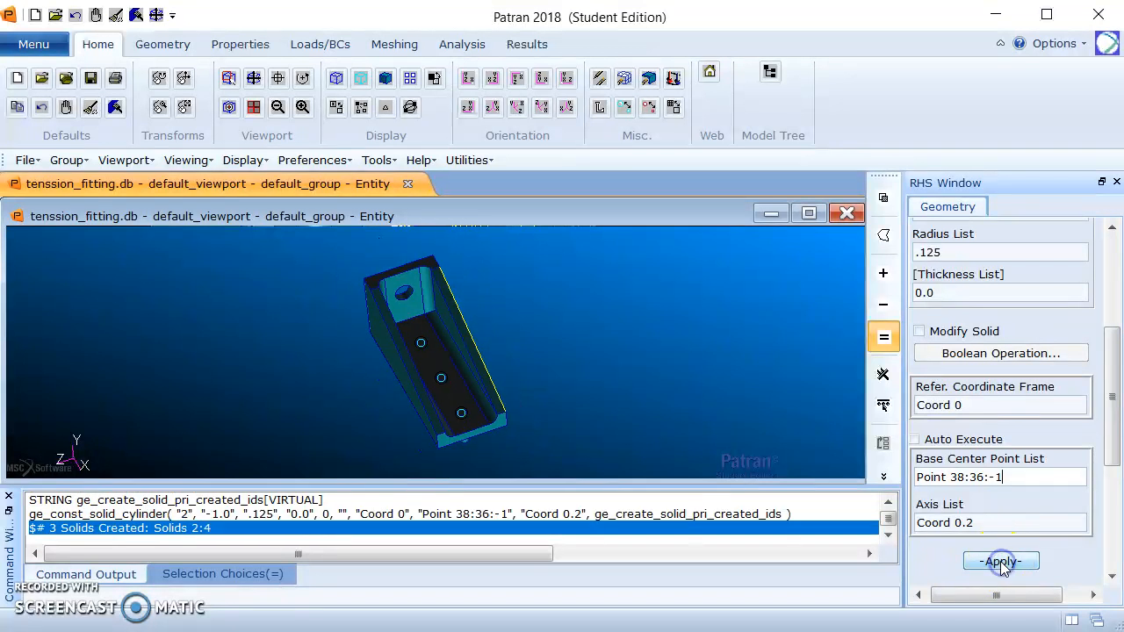
middle_drag(588, 388, 622, 383)
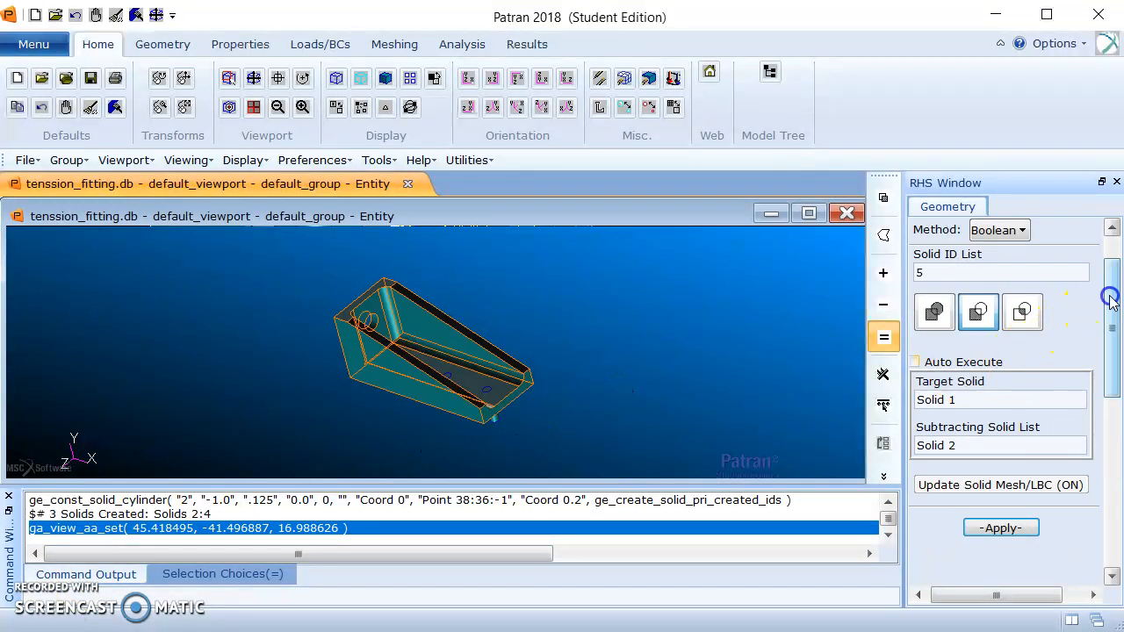
Subtract the three floor cylinders, Solids 2 to 4, from the fitting, Solid 1, to cut the floor holes.
drag(1112, 296, 1036, 323)
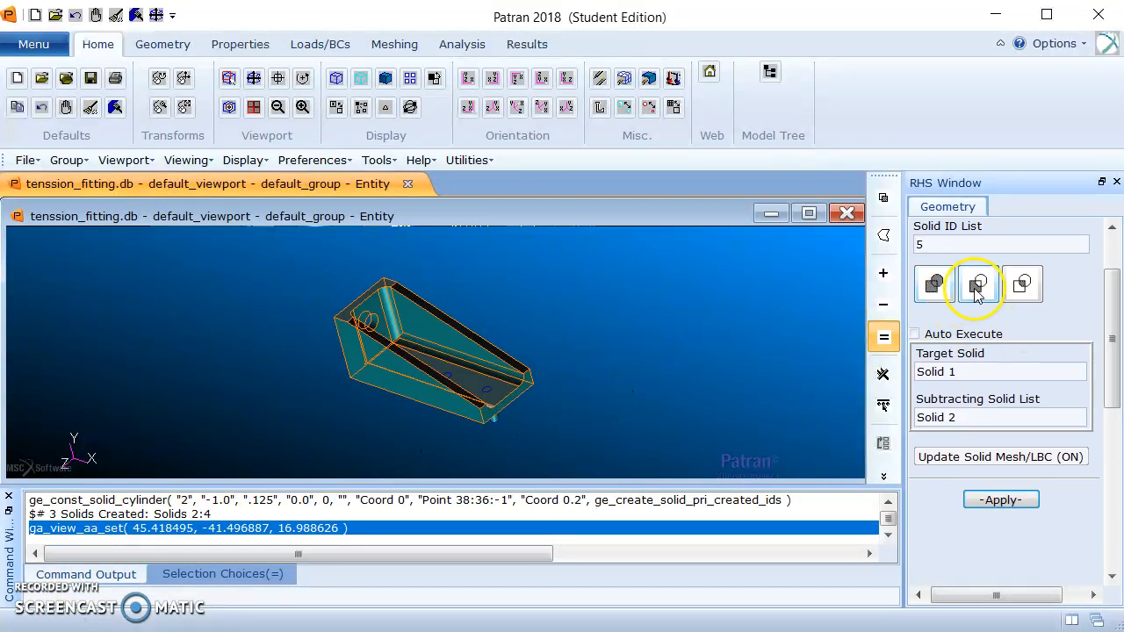
click(965, 371)
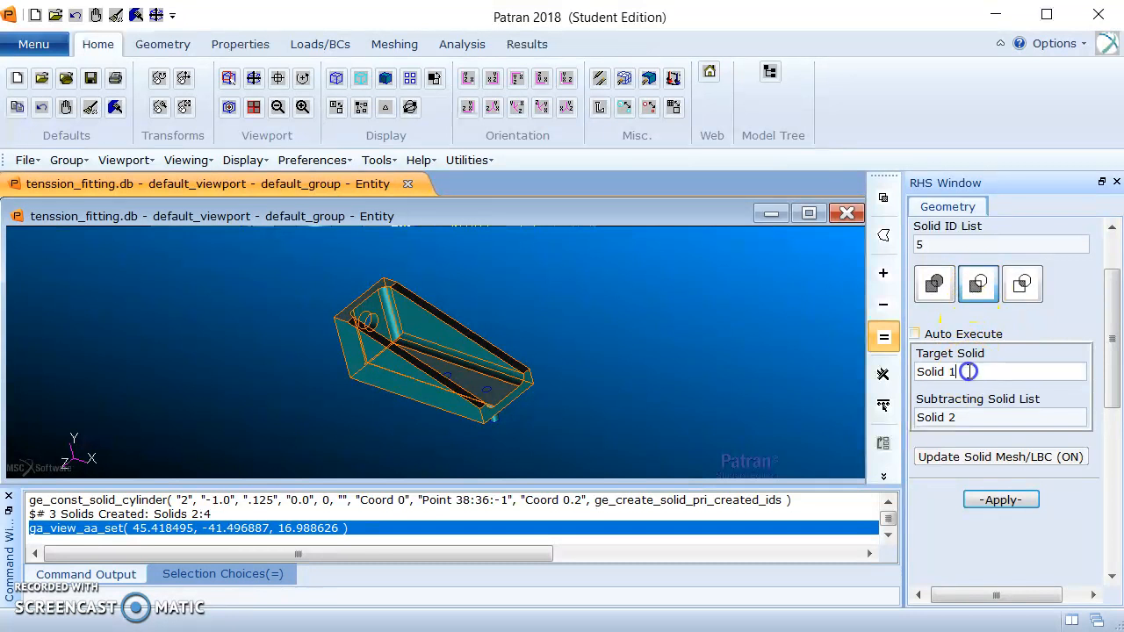
click(445, 347)
click(987, 417)
key(BackSpace)
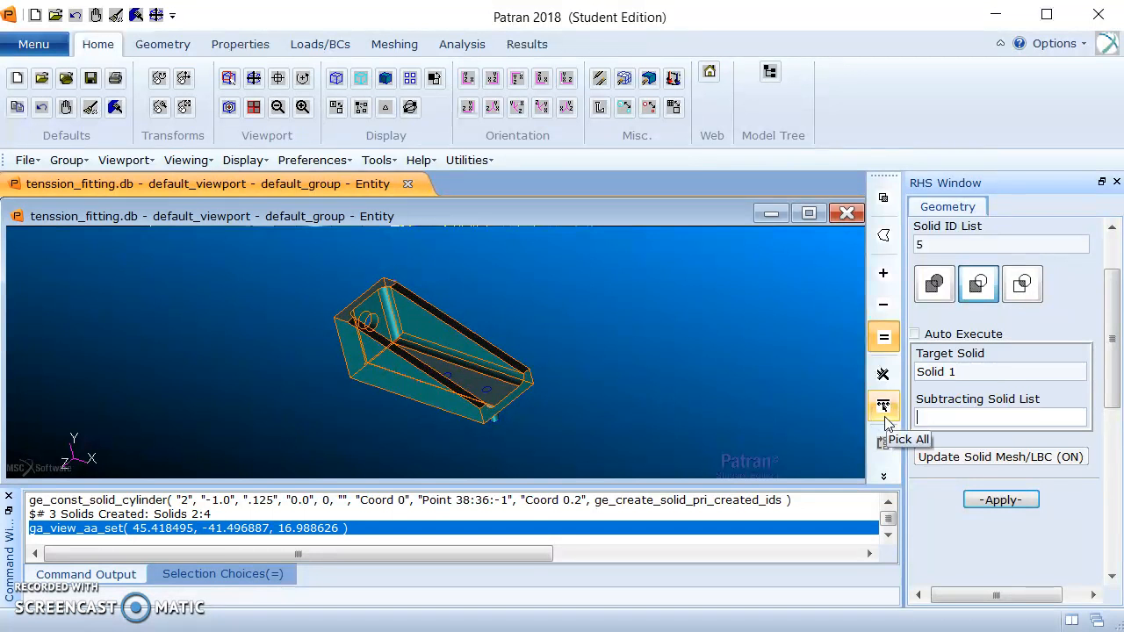
middle_drag(592, 336, 600, 371)
click(404, 343)
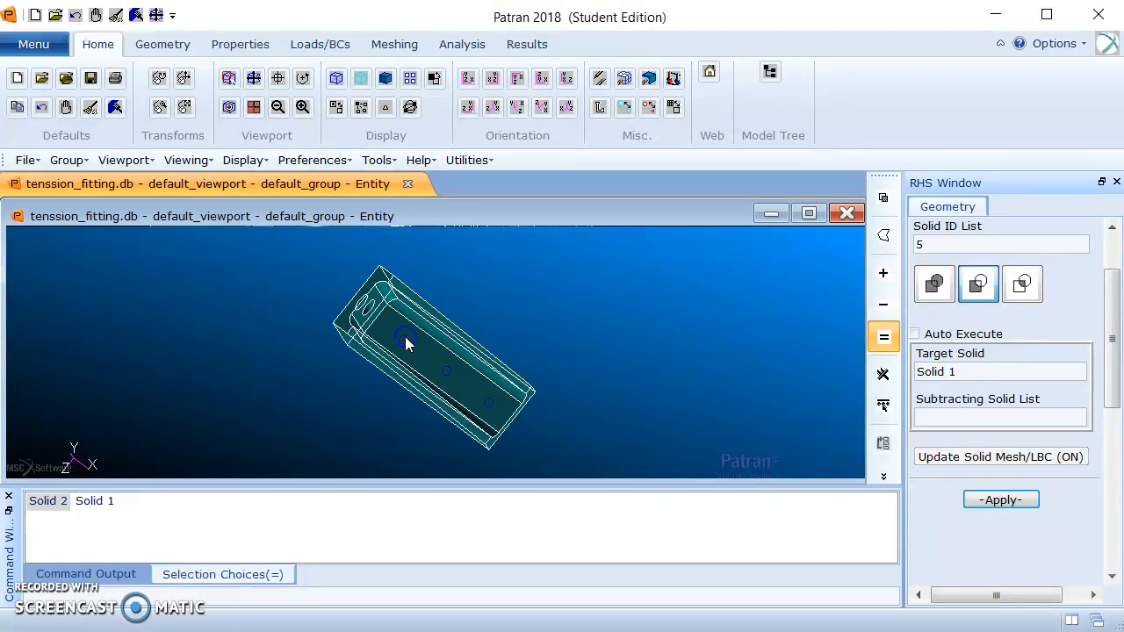
click(444, 373)
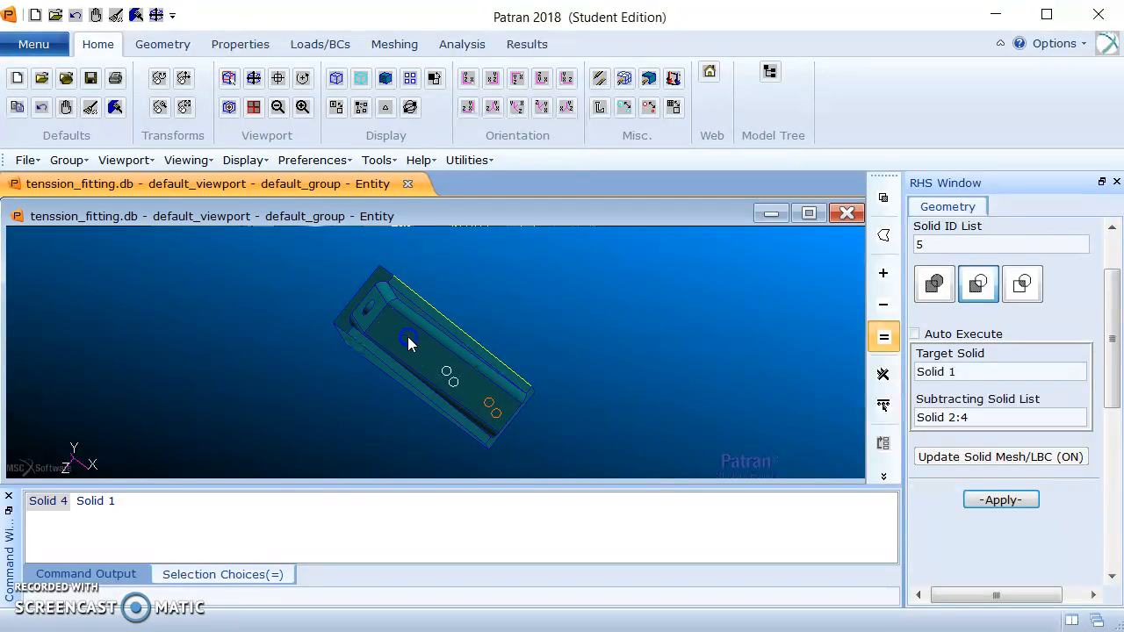
click(408, 337)
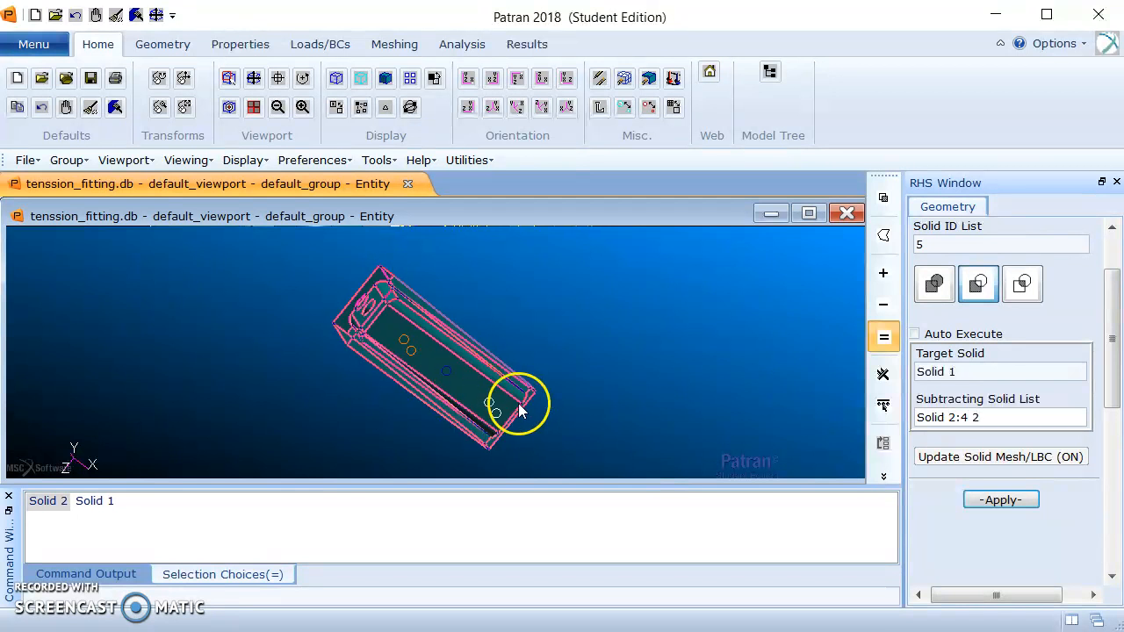
click(1003, 501)
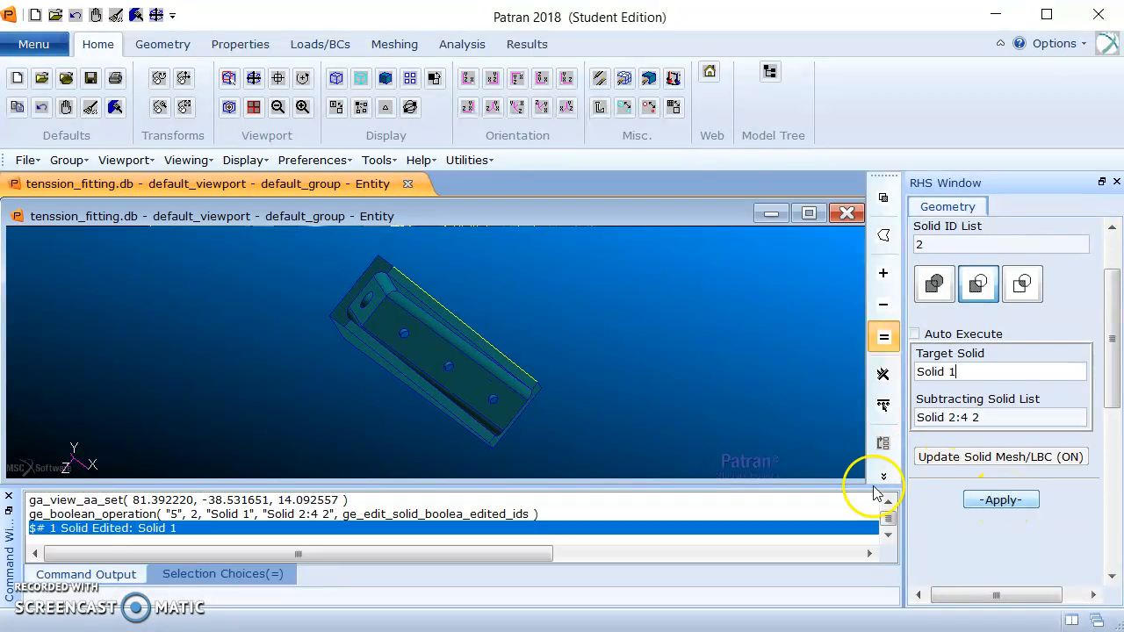
Create a point with the ArcCenter method at the centre of the back wall hole's inner circular edge.
mouse_move(580, 333)
middle_down()
mouse_move(609, 294)
mouse_move(611, 351)
mouse_move(635, 376)
mouse_move(661, 349)
mouse_move(276, 512)
middle_up()
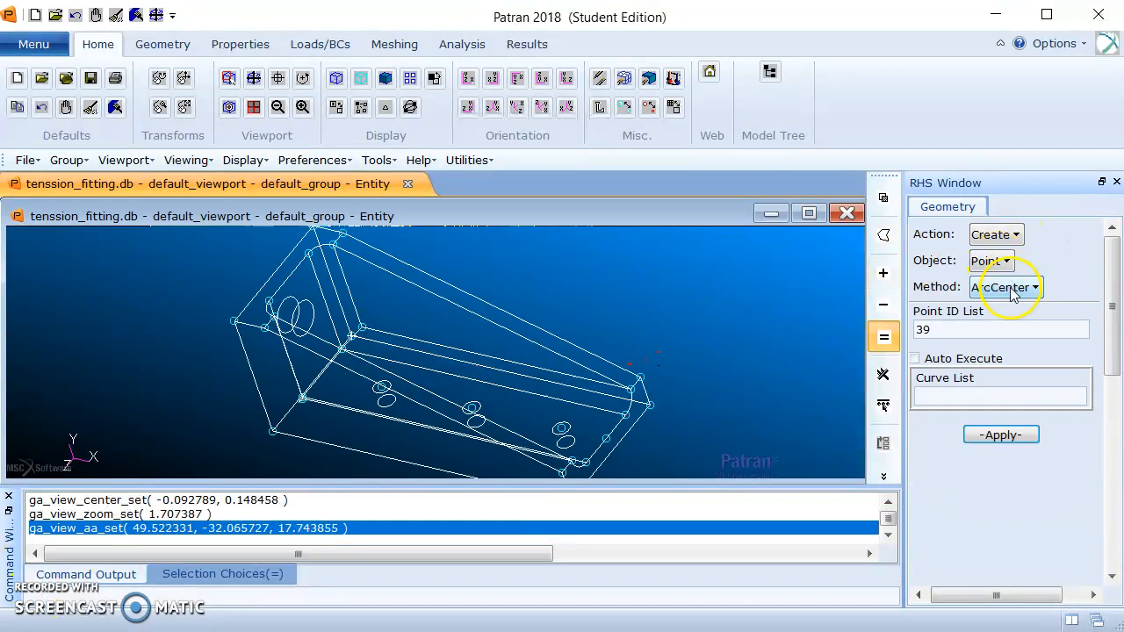
click(942, 377)
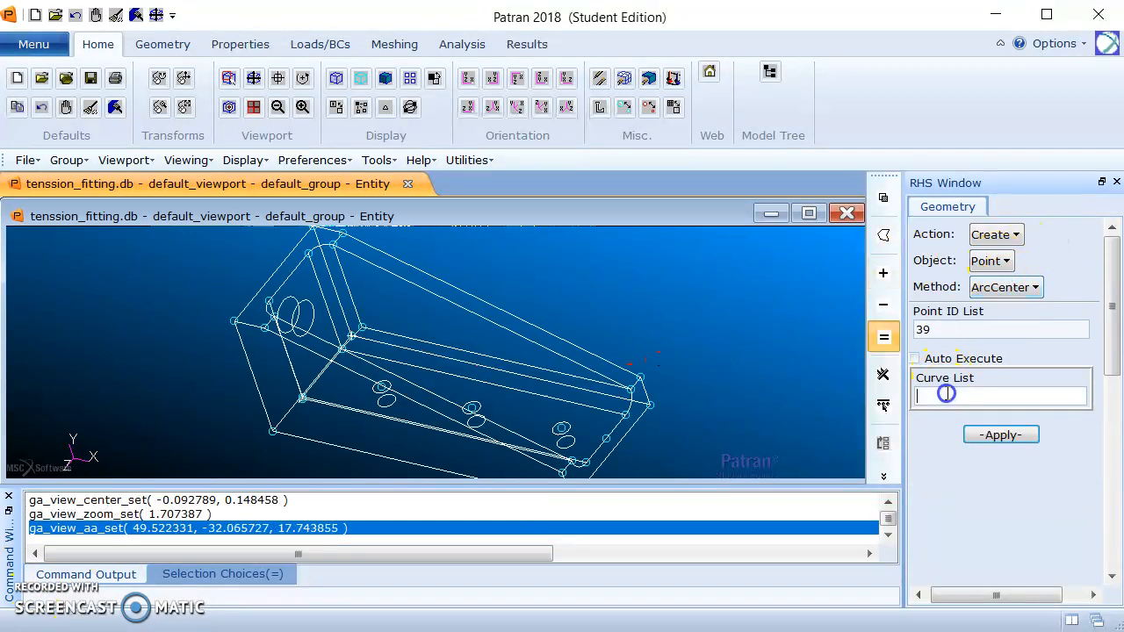
click(309, 314)
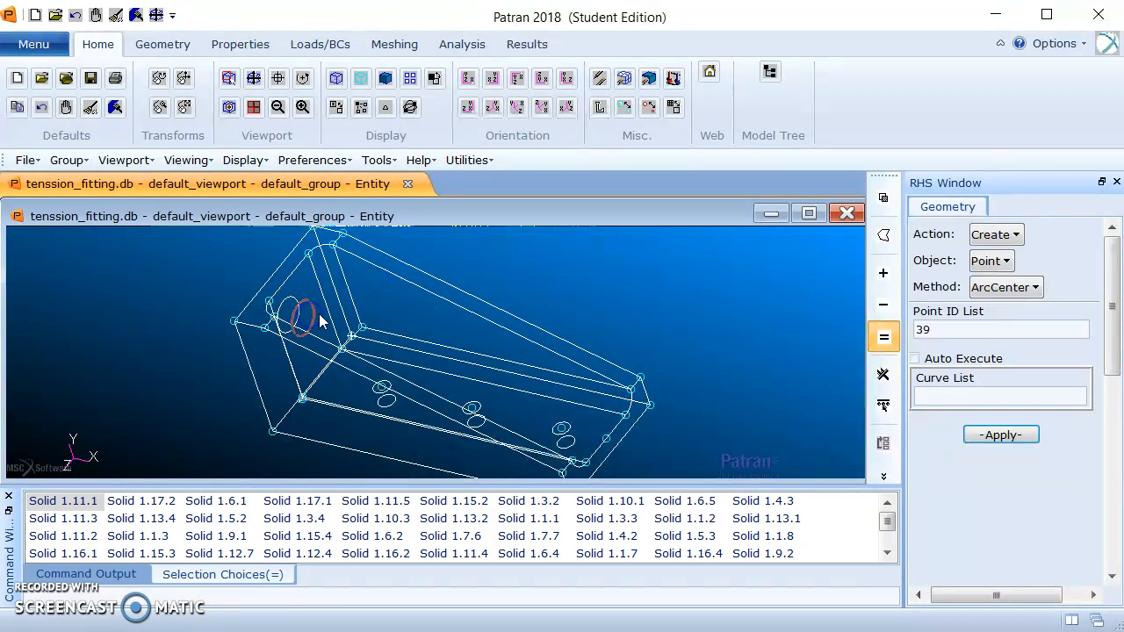
click(998, 434)
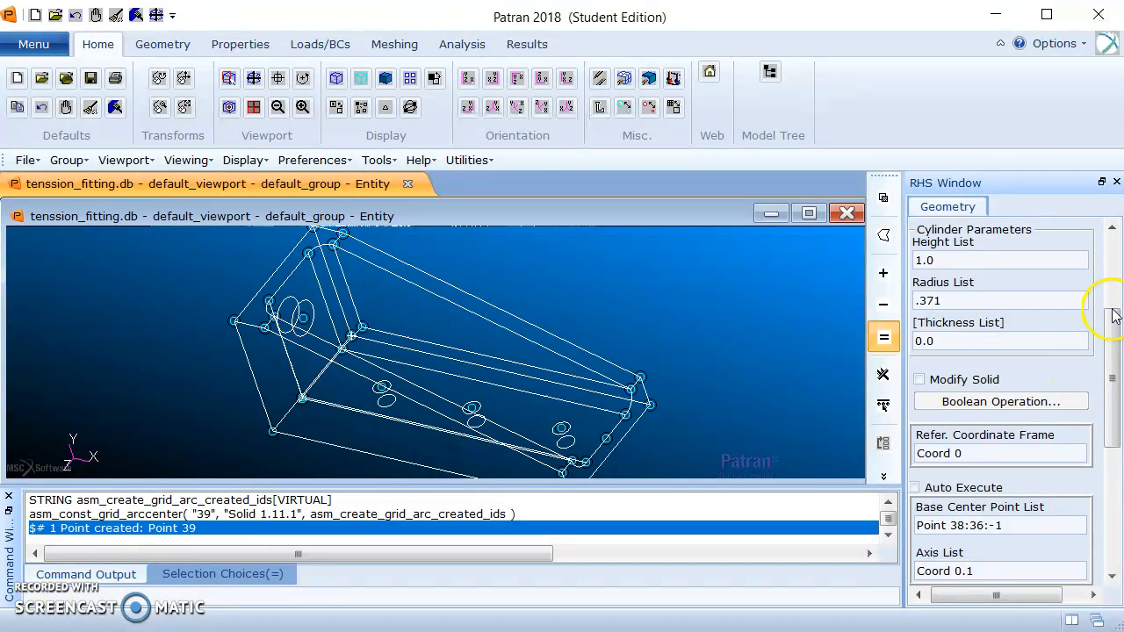
Create a solid cylinder of height 1.0 and radius .371 at the back wall hole's centre point, along axis Coord 0.1.
drag(1112, 301, 1094, 363)
drag(1010, 399, 909, 403)
key(BackSpace)
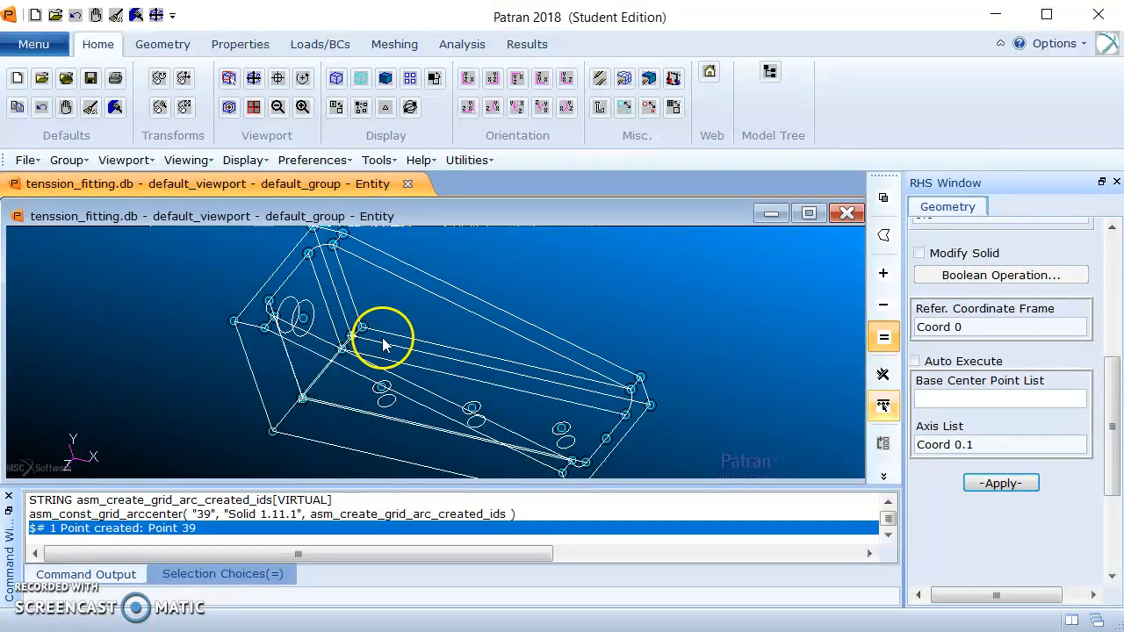
click(302, 321)
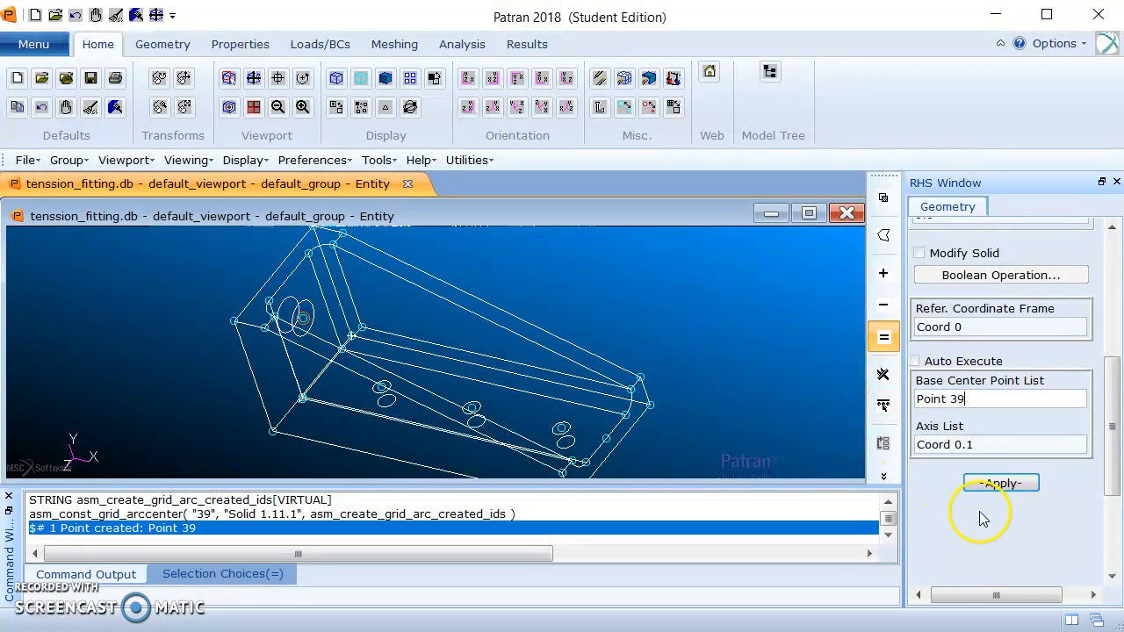
click(1002, 483)
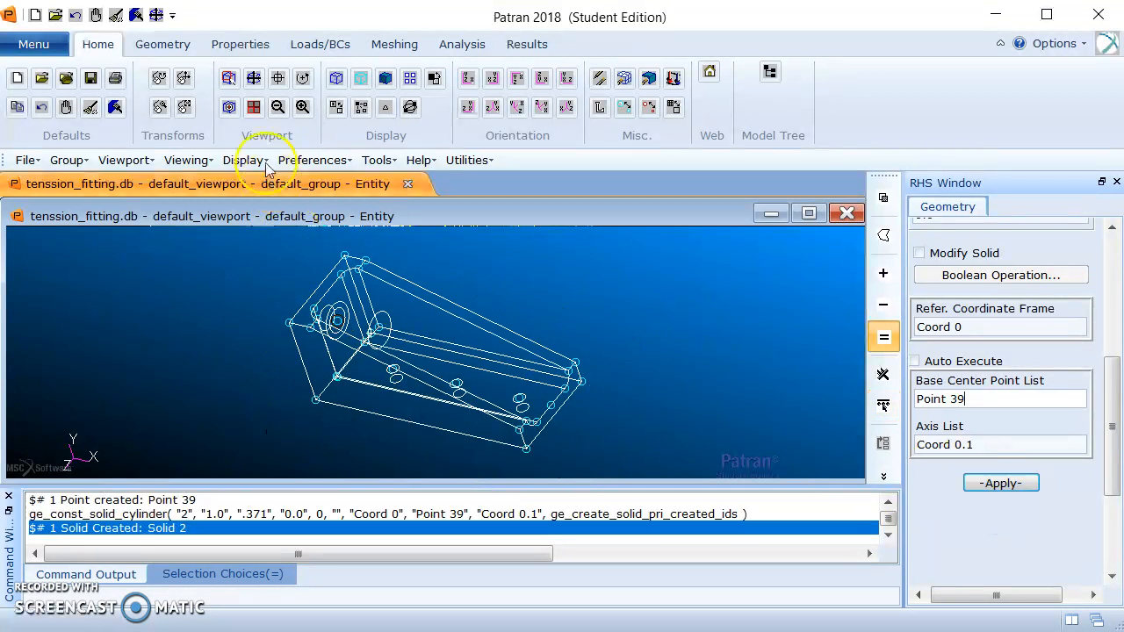
Shade the model and imprint the new cylinder, Solid 2, onto the fitting, Solid 1.
click(383, 79)
mouse_move(644, 363)
middle_down()
mouse_move(611, 349)
mouse_move(640, 348)
mouse_move(657, 366)
middle_up()
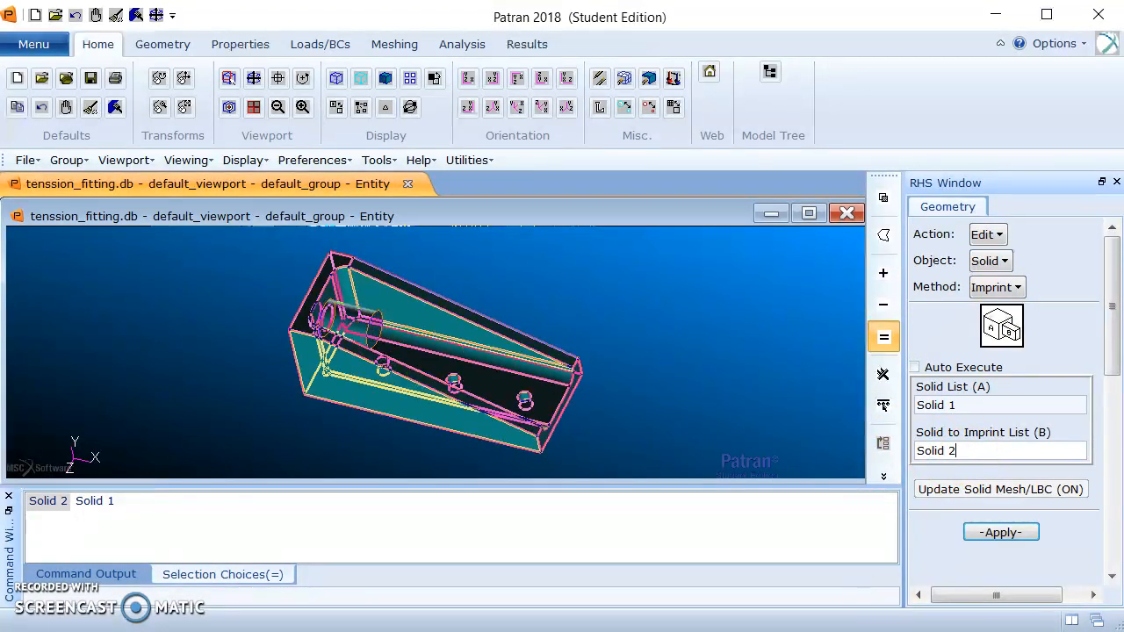
click(1007, 538)
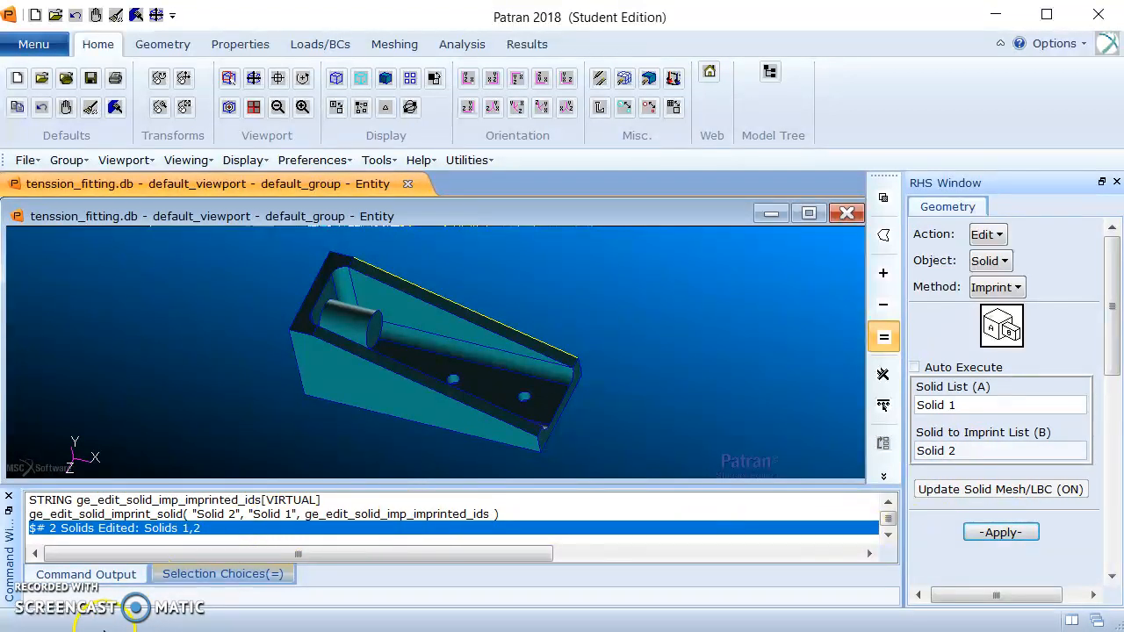
Delete the imprinting cylinder, Solid 2, and refresh the graphics to show the washer circle on the back wall.
click(986, 235)
click(1025, 280)
click(1022, 261)
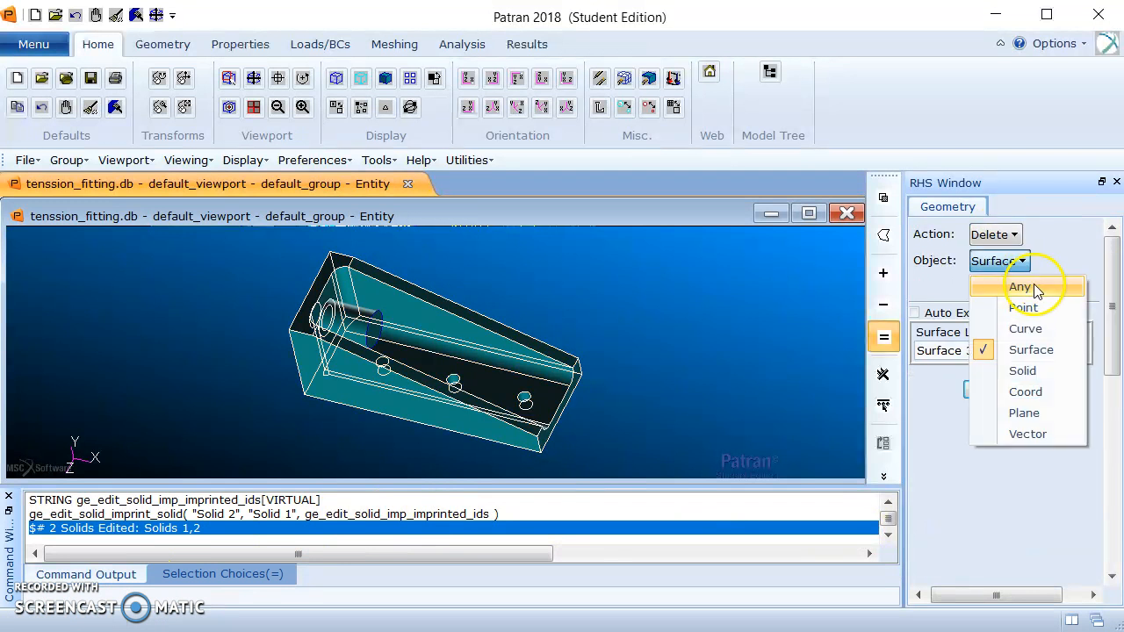
click(1045, 371)
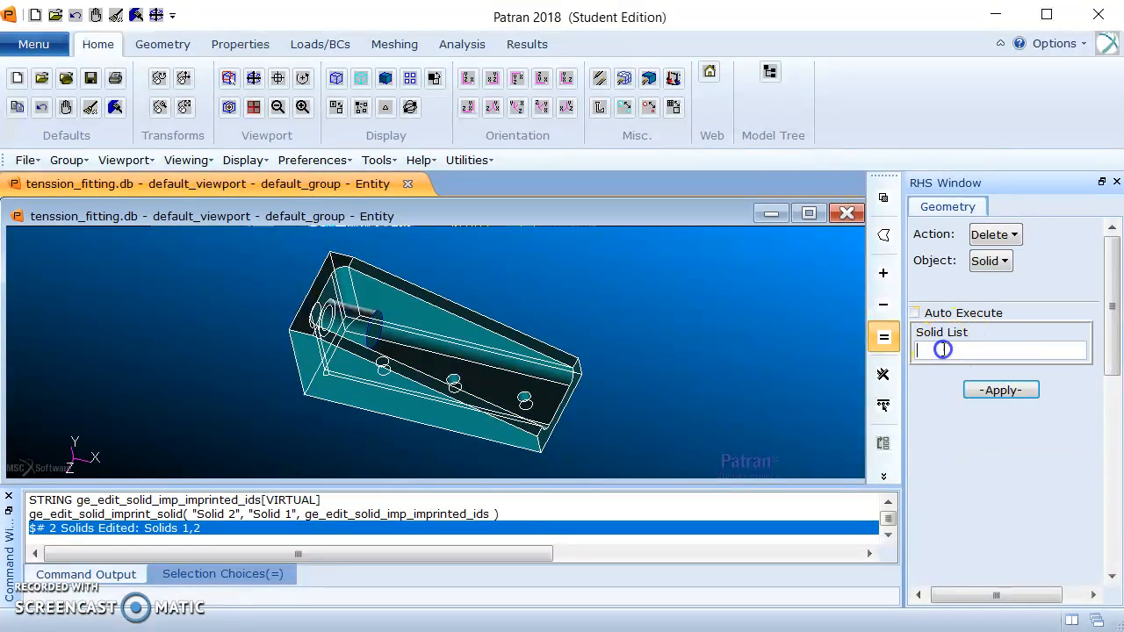
click(363, 331)
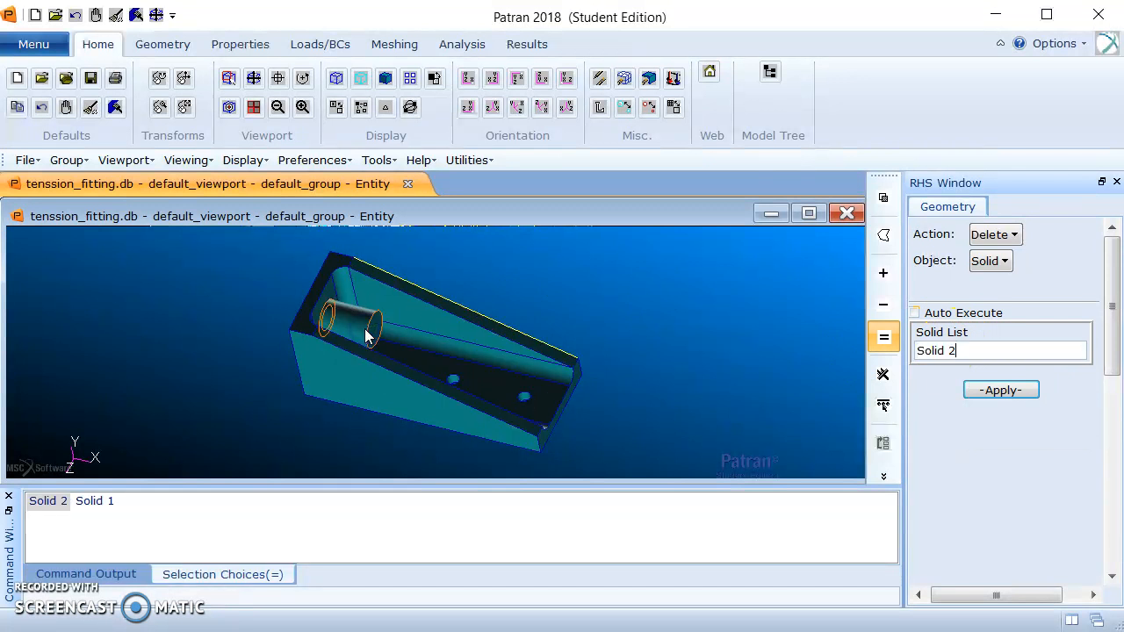
click(1004, 394)
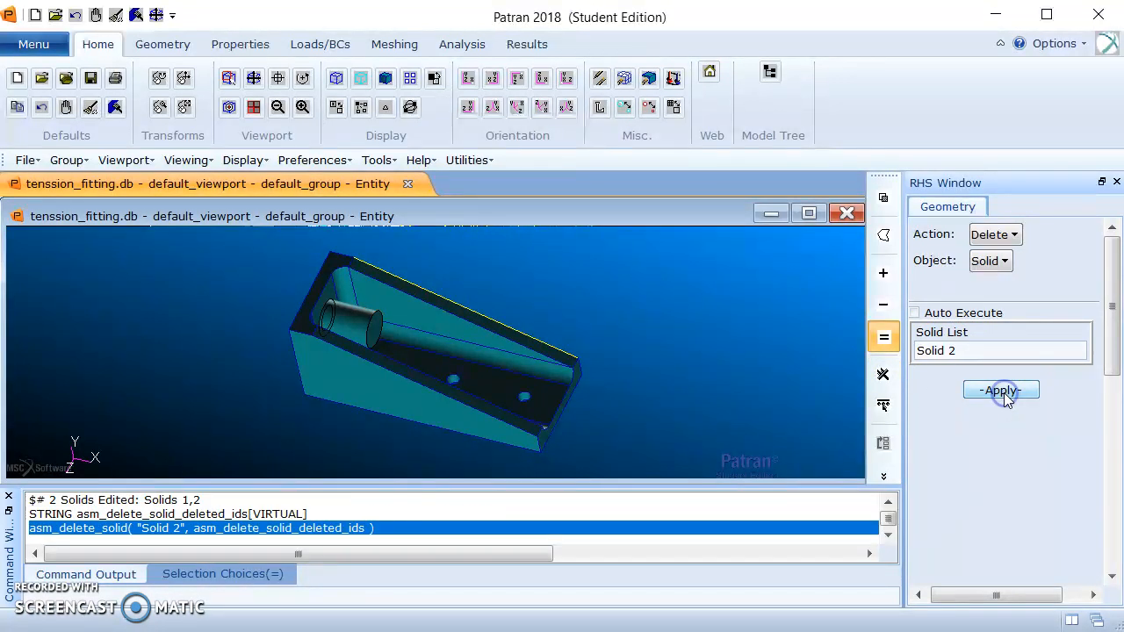
click(137, 15)
mouse_move(633, 309)
middle_down()
mouse_move(597, 306)
mouse_move(620, 318)
middle_up()
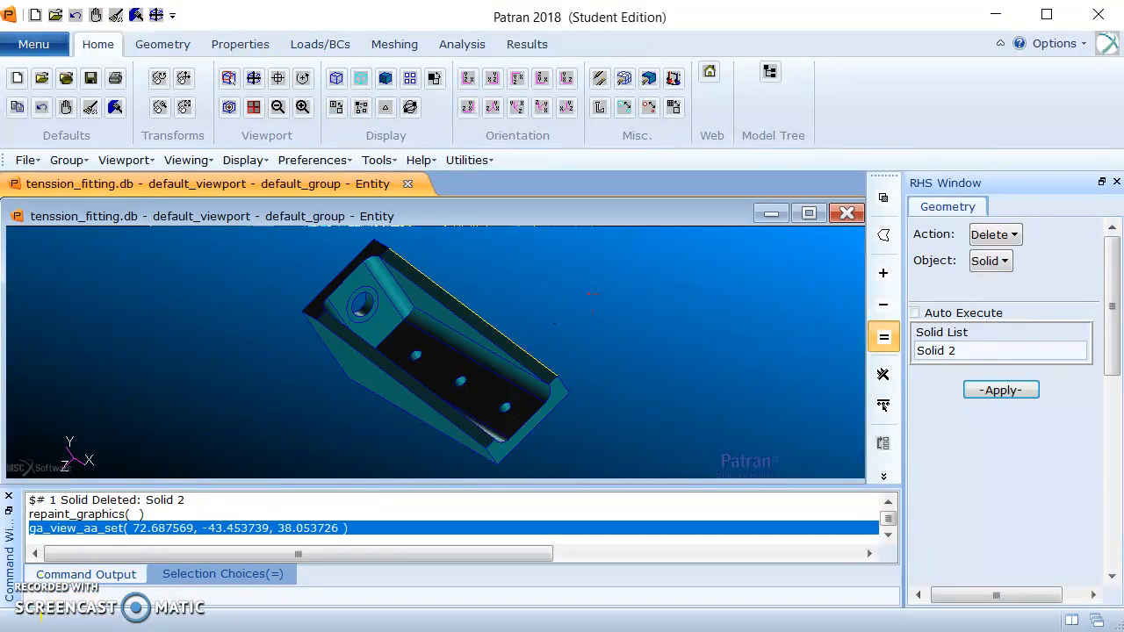
Set up the creation of a finite element mesh of type Solid.
click(391, 44)
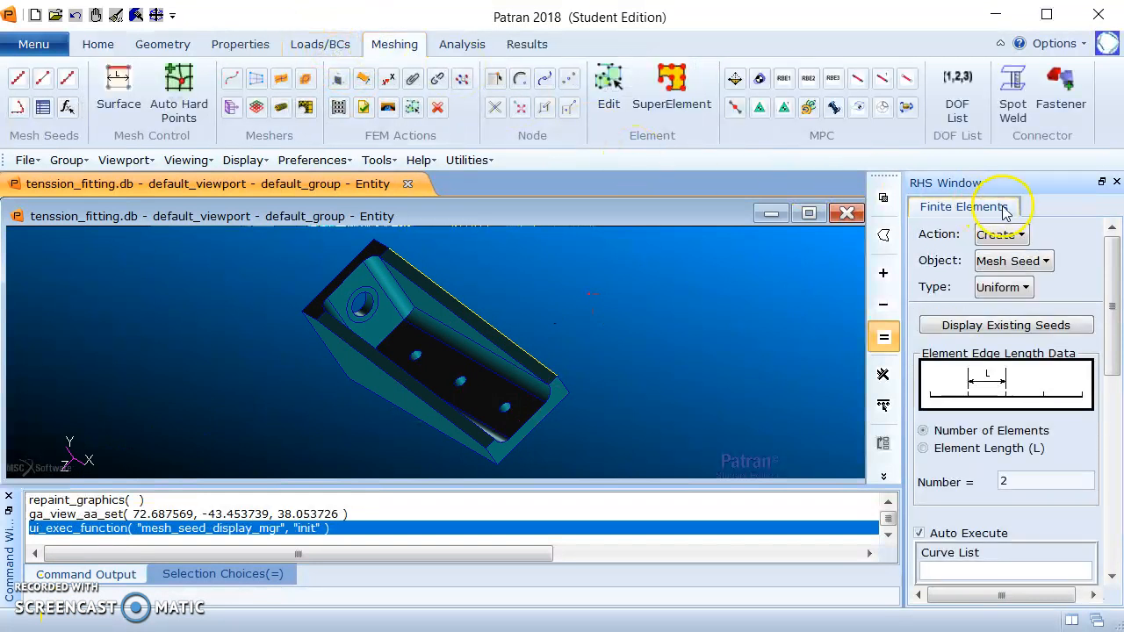
click(1027, 262)
click(1046, 327)
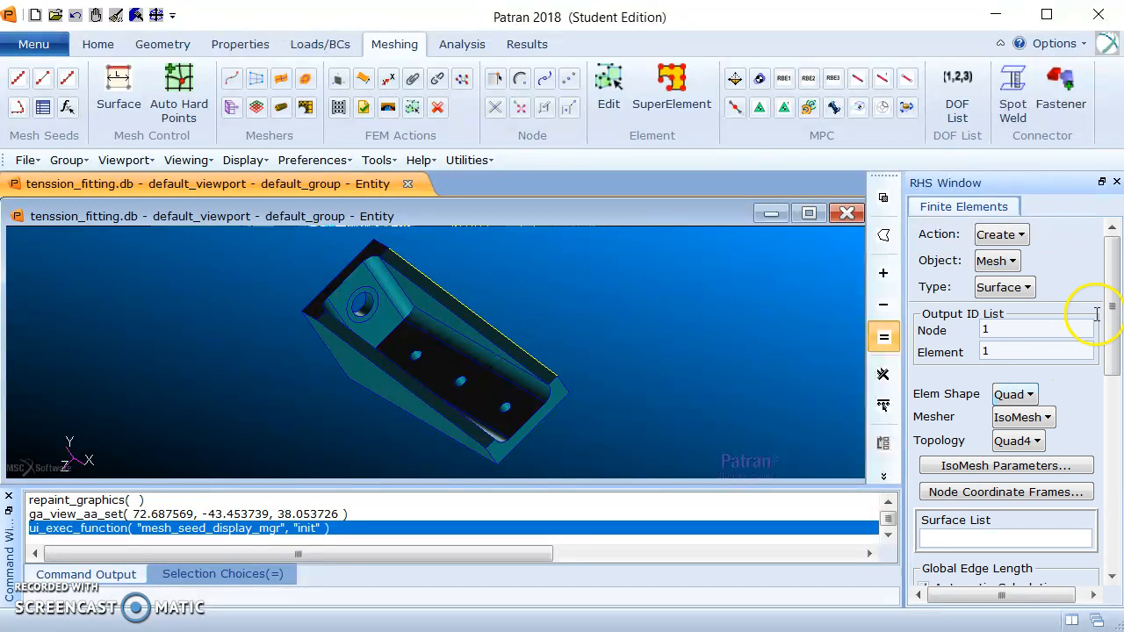
scroll(1107, 313, down, 2)
click(1012, 341)
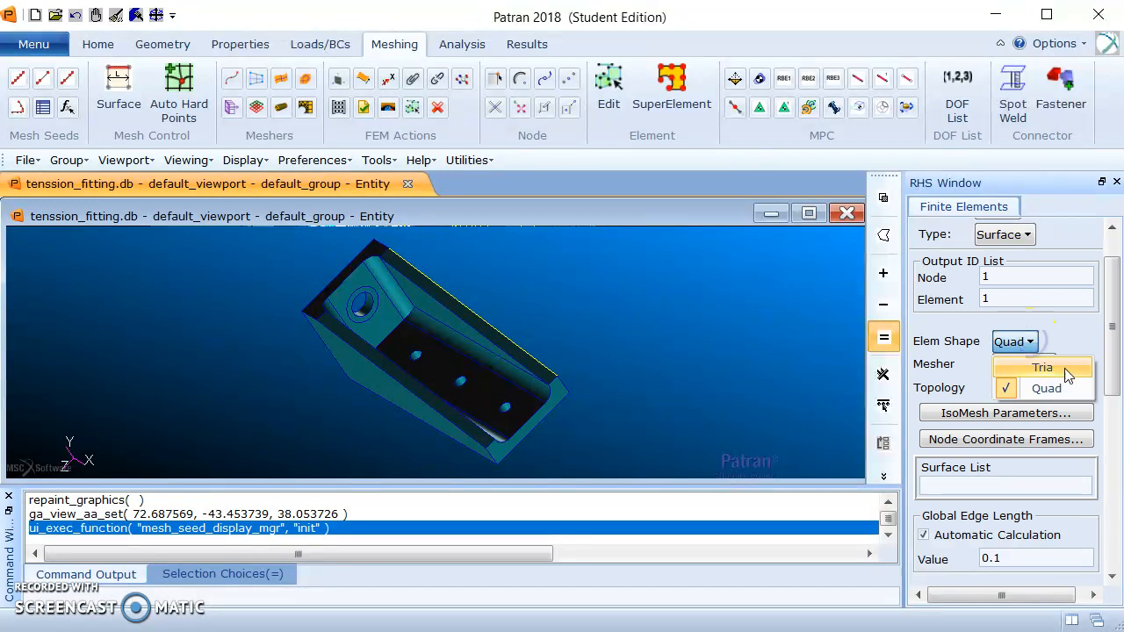
click(1104, 314)
scroll(1105, 314, up, 2)
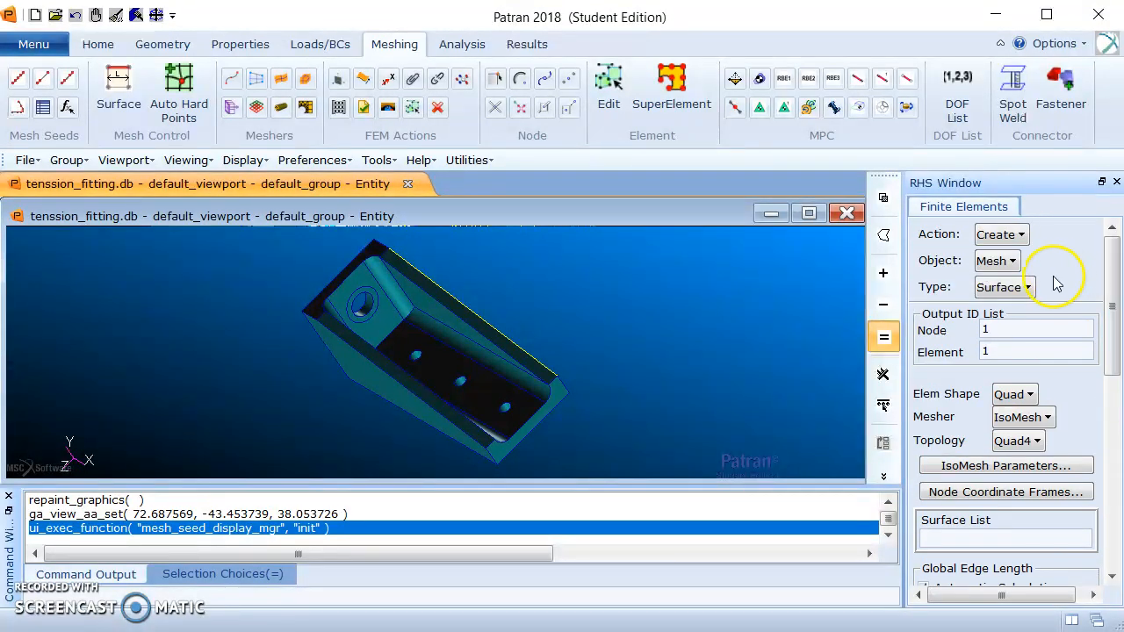
click(1009, 287)
click(1053, 384)
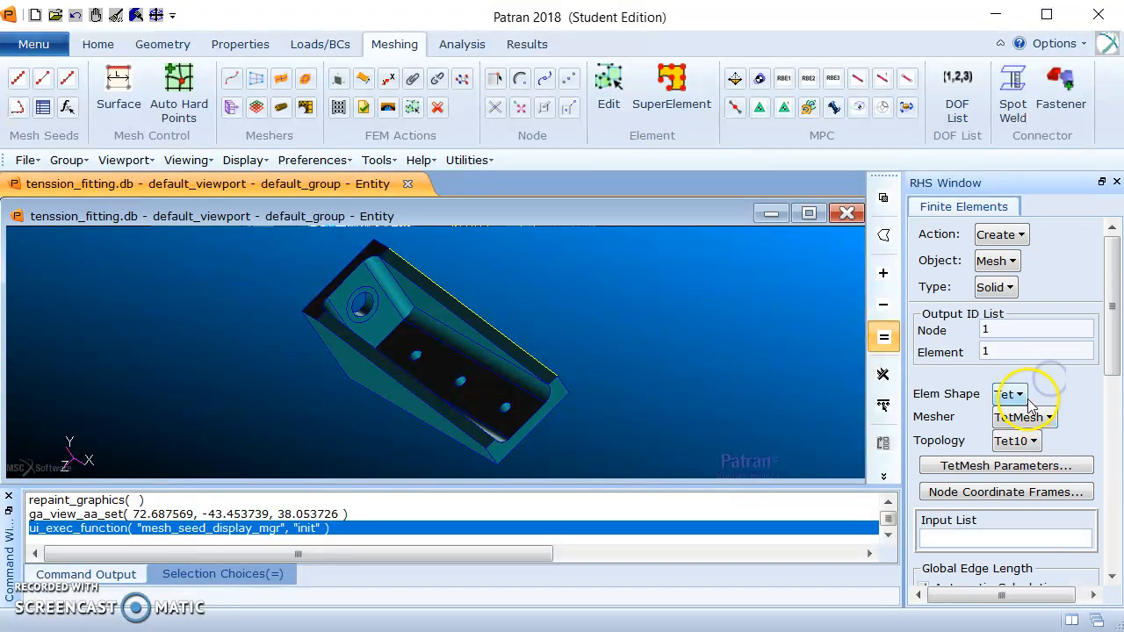
Mesh the fitting, Solid 1, with TetMesh Tet10 elements using the automatically calculated global edge length.
scroll(1113, 332, down, 3)
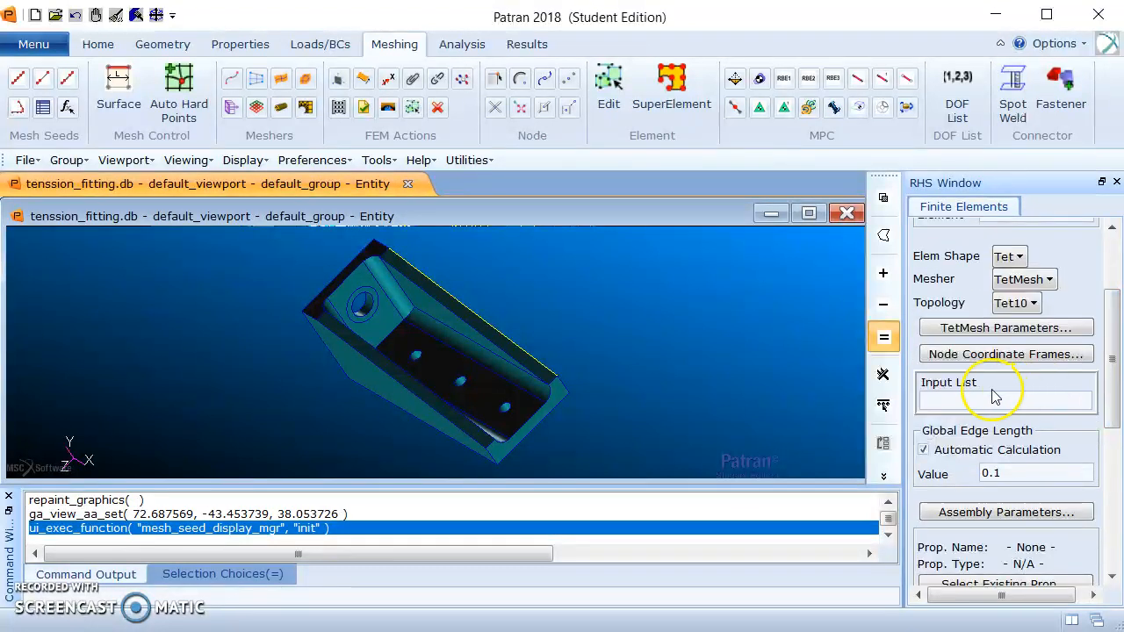
drag(223, 264, 604, 460)
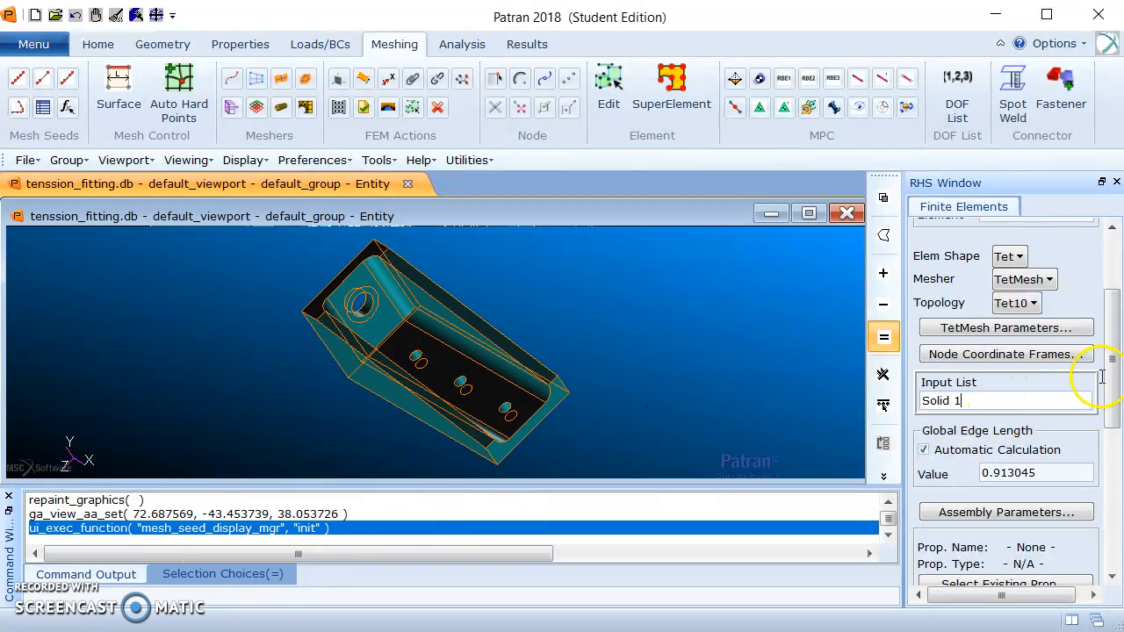
drag(1113, 346, 1115, 389)
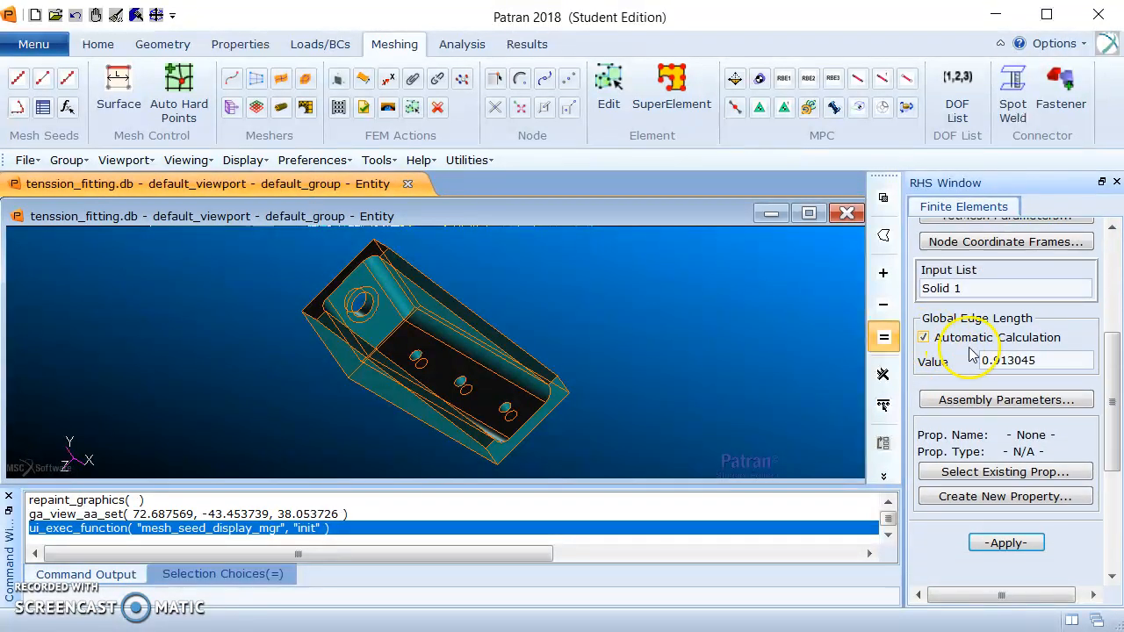
click(1018, 548)
middle_drag(646, 401, 617, 410)
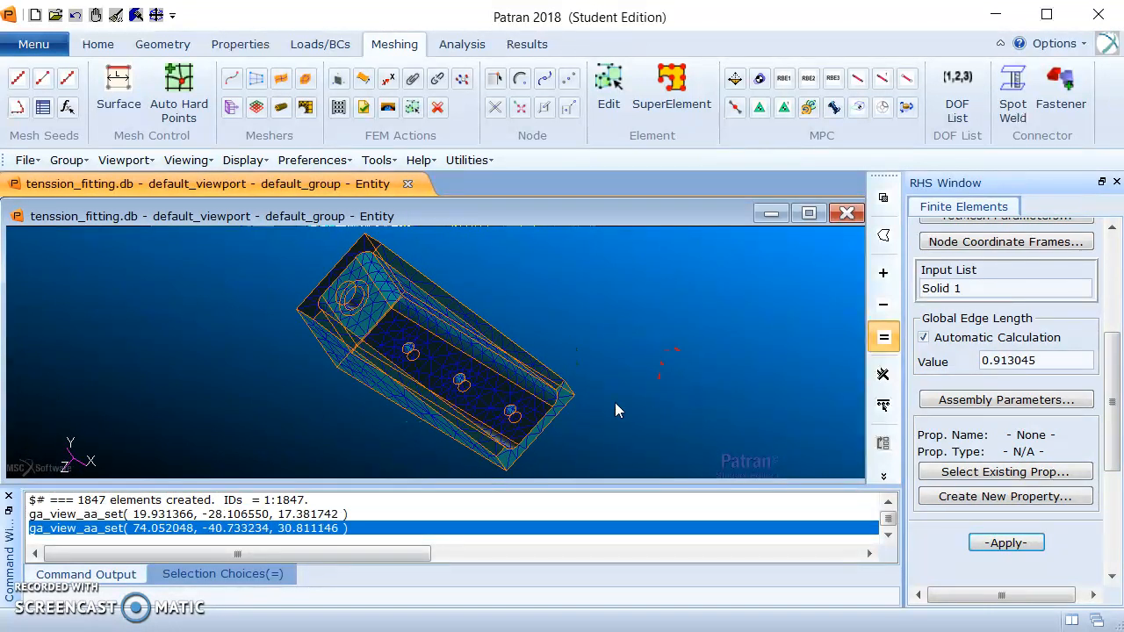
Define a total load set named Force for 3D elements with load vector <-5000 0 0> in Coord 0.
click(319, 44)
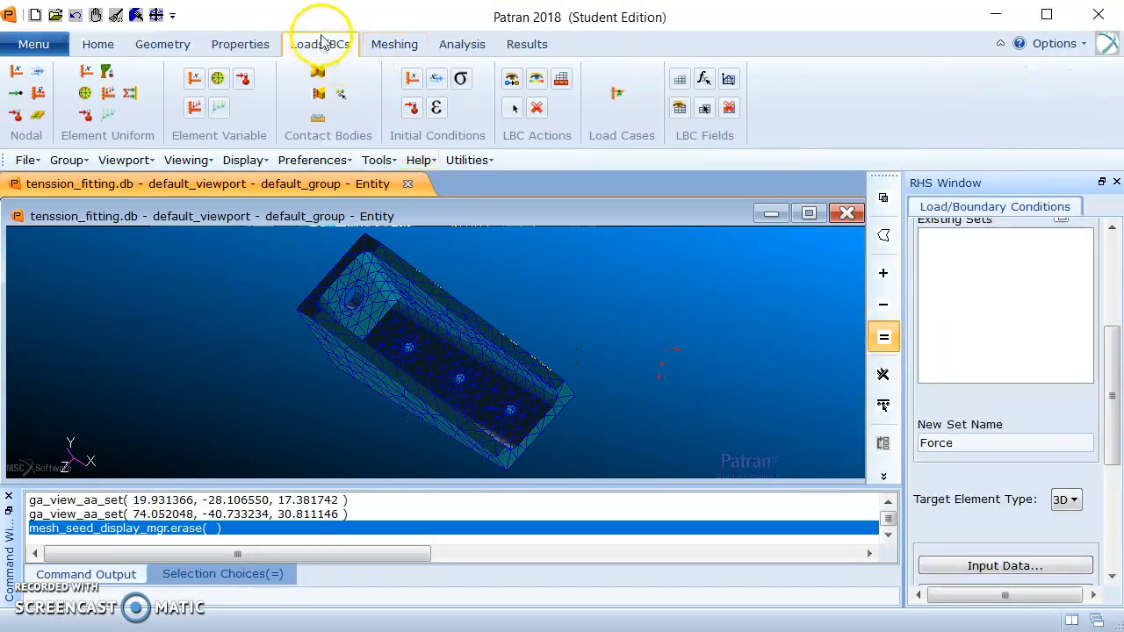
mouse_move(1109, 372)
mouse_down()
mouse_move(1115, 242)
mouse_move(1103, 376)
mouse_up()
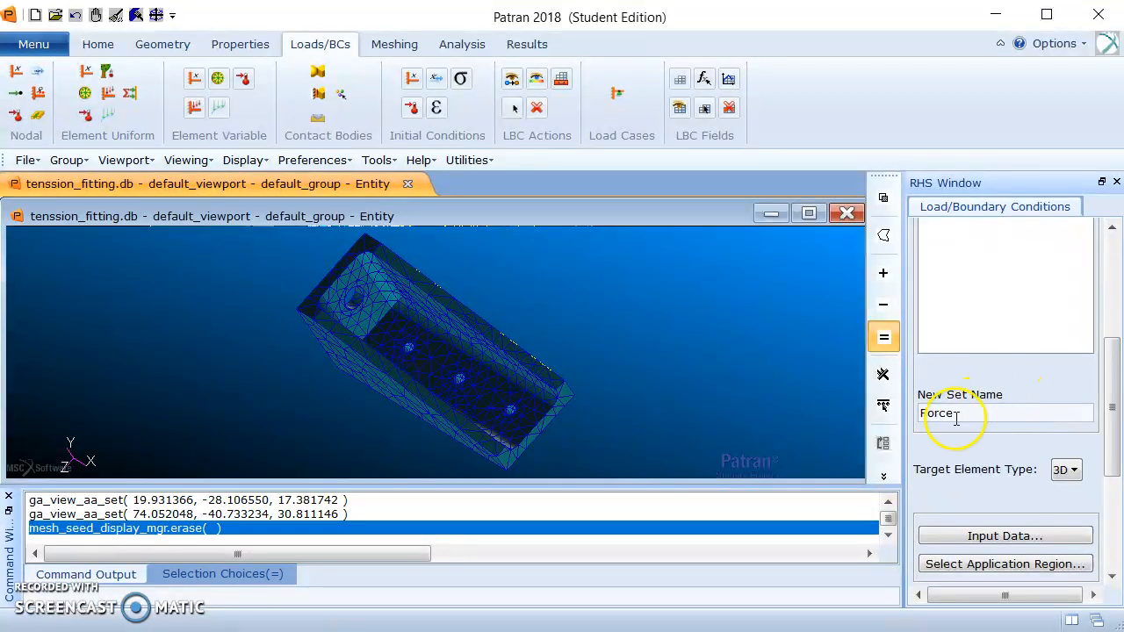
click(1021, 538)
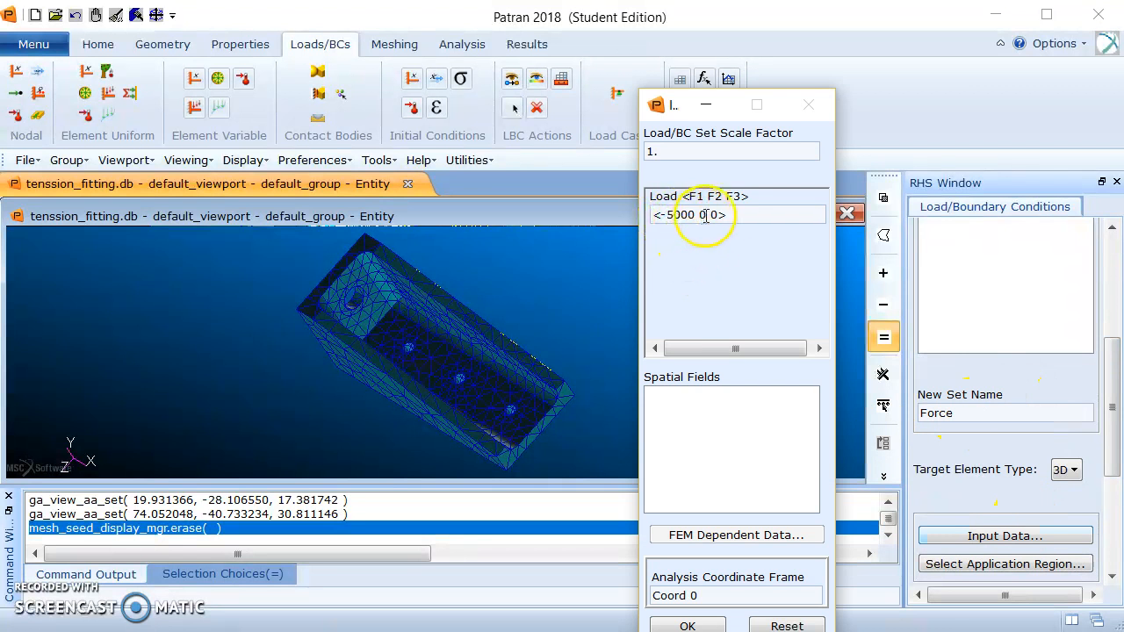
click(689, 625)
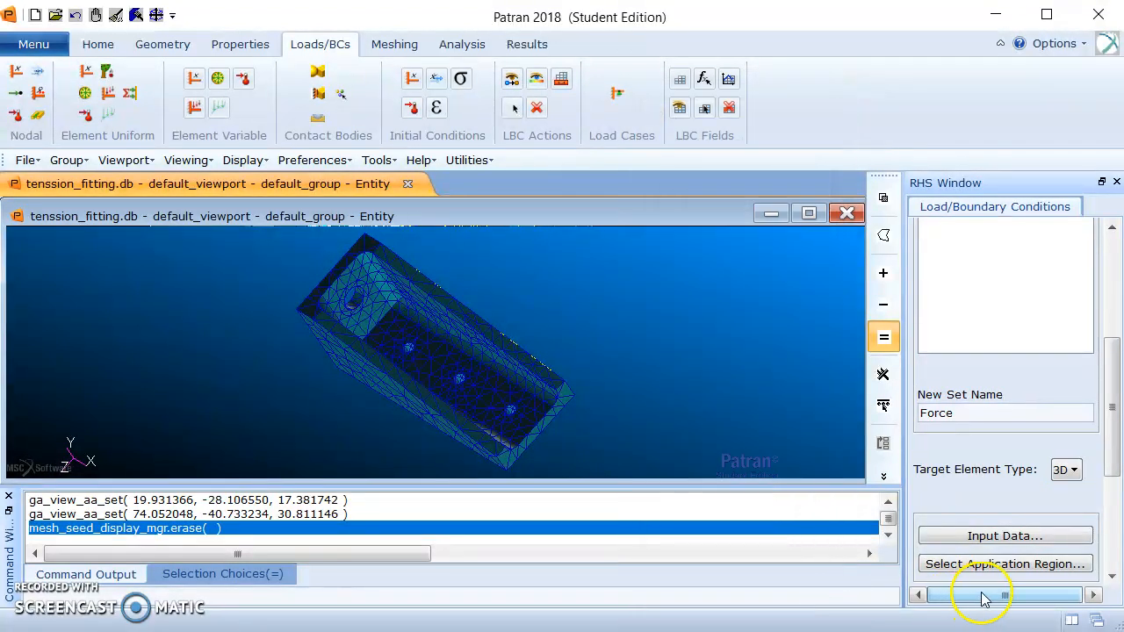
Assign the washer ring face around the back wall hole, Solid 1.1, as the load's application region and create the Force set.
click(995, 564)
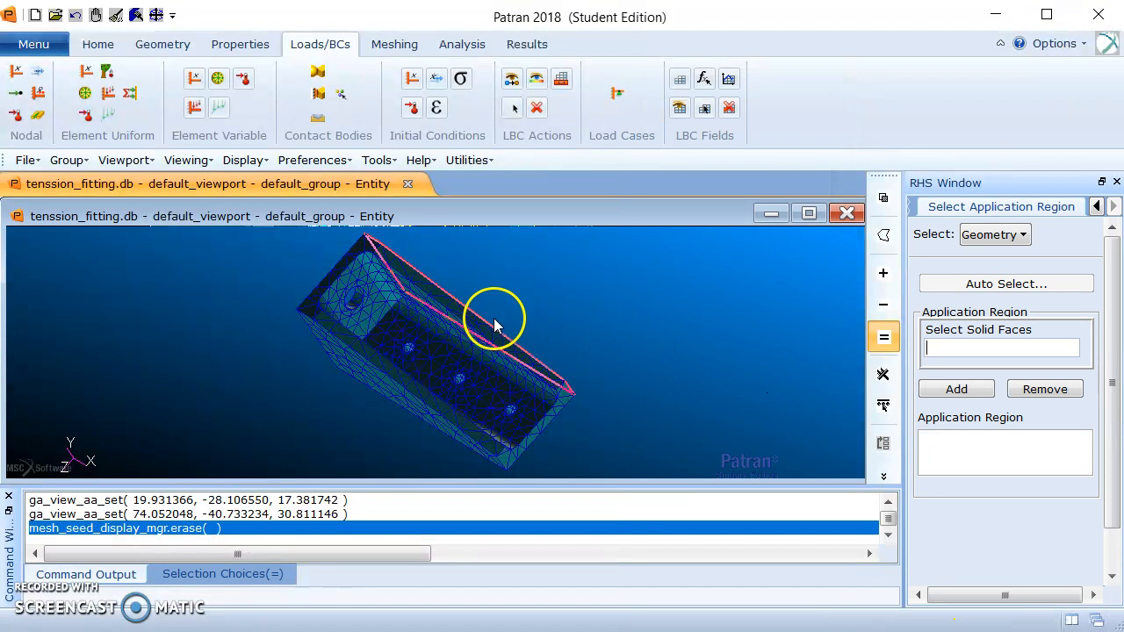
scroll(377, 296, up, 4)
click(347, 288)
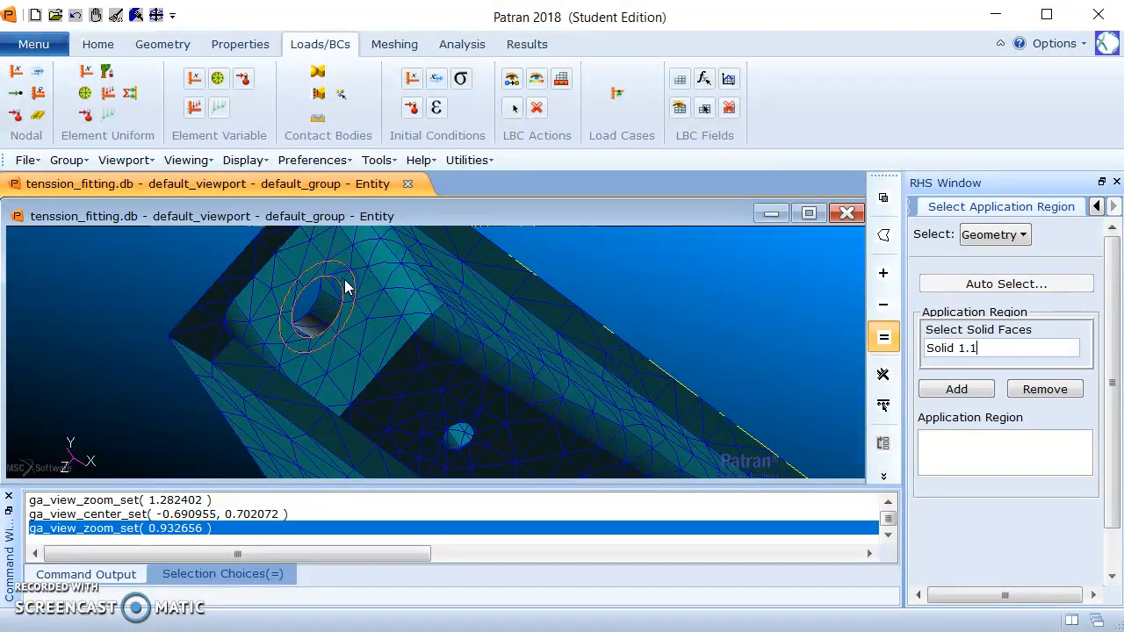
click(958, 389)
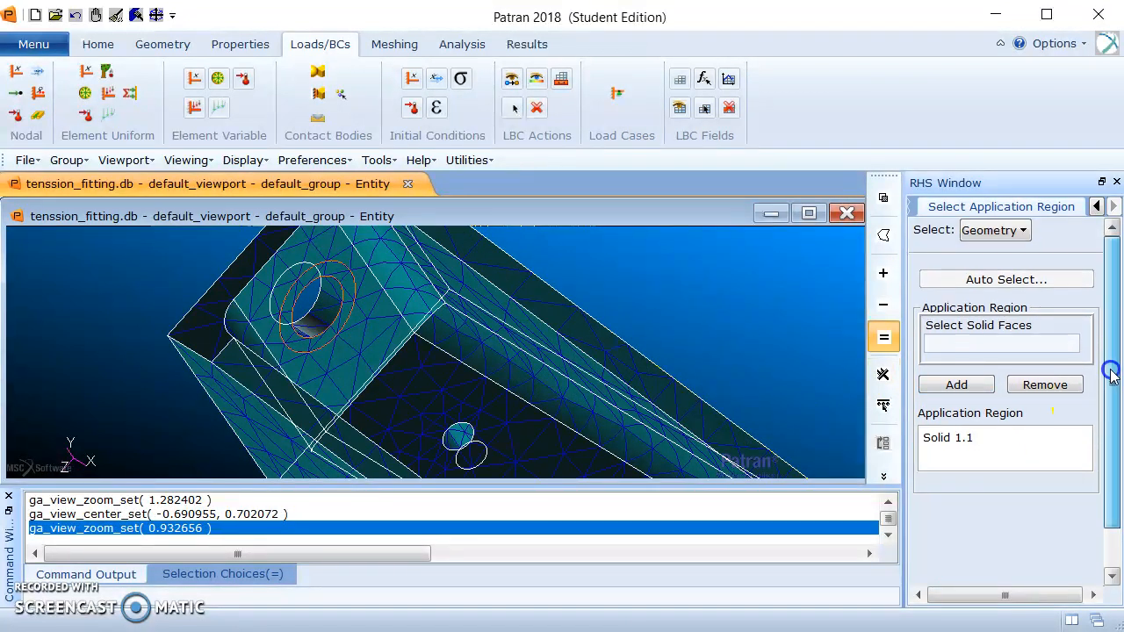
scroll(1098, 432, down, 2)
click(1003, 565)
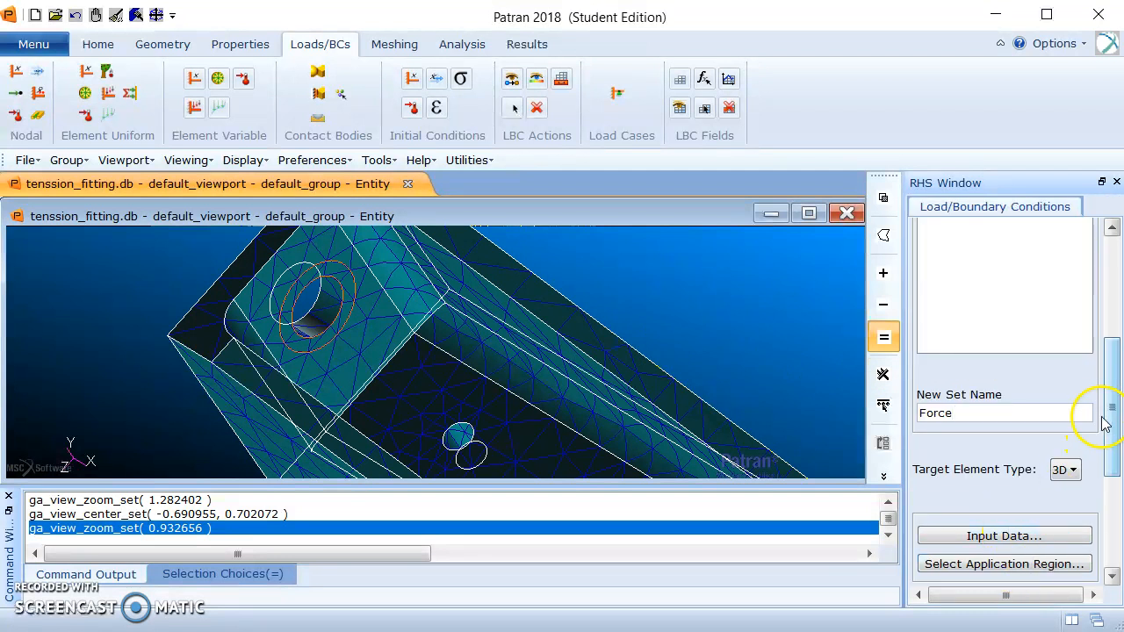
drag(1110, 419, 1109, 462)
click(1010, 457)
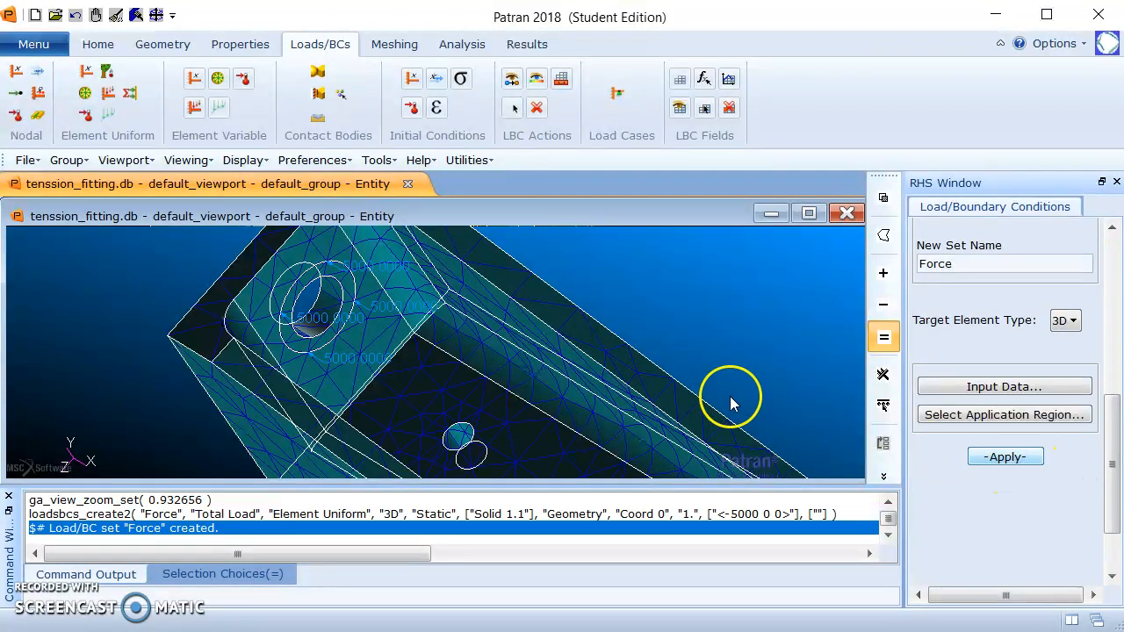
mouse_move(765, 327)
middle_down()
mouse_move(772, 307)
mouse_move(742, 309)
mouse_move(667, 371)
middle_up()
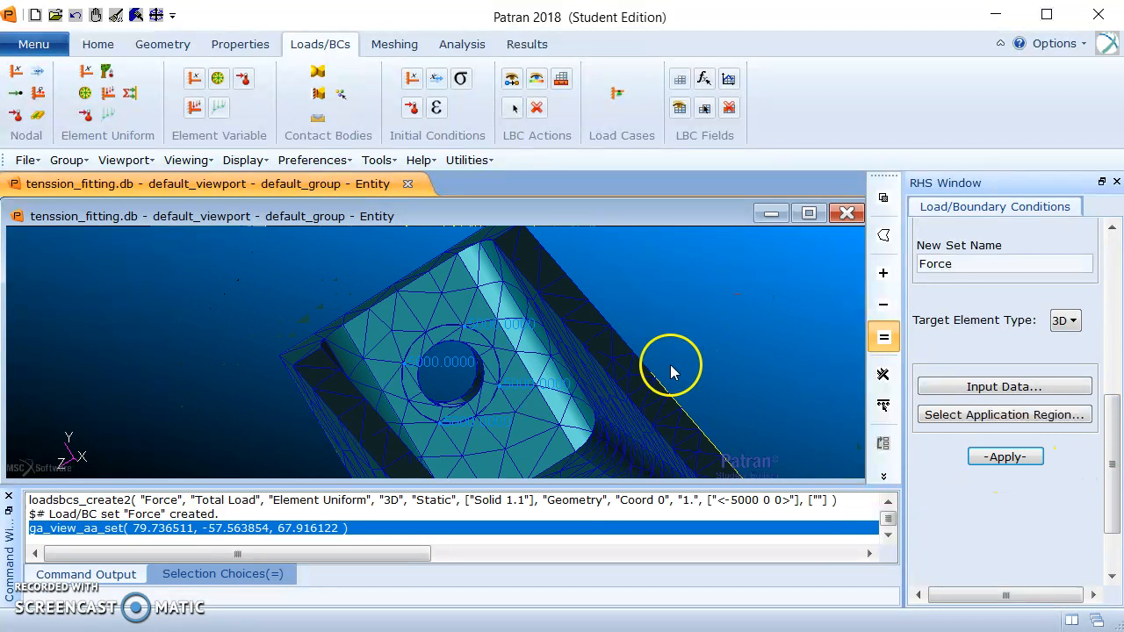
Create a nodal displacement set named fixed with translations <0,0,0> on the three floor hole faces, Solid 1.19, 1.20 and 1.21.
scroll(703, 352, down, 2)
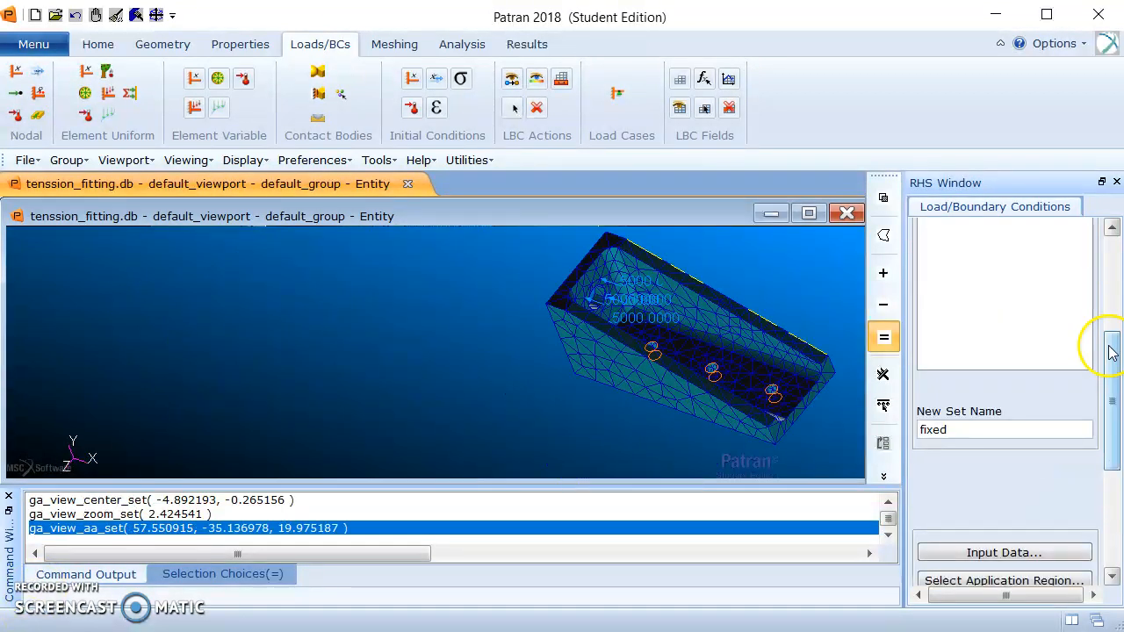
mouse_move(1110, 352)
mouse_down()
mouse_move(1113, 255)
mouse_move(1094, 367)
mouse_up()
click(988, 495)
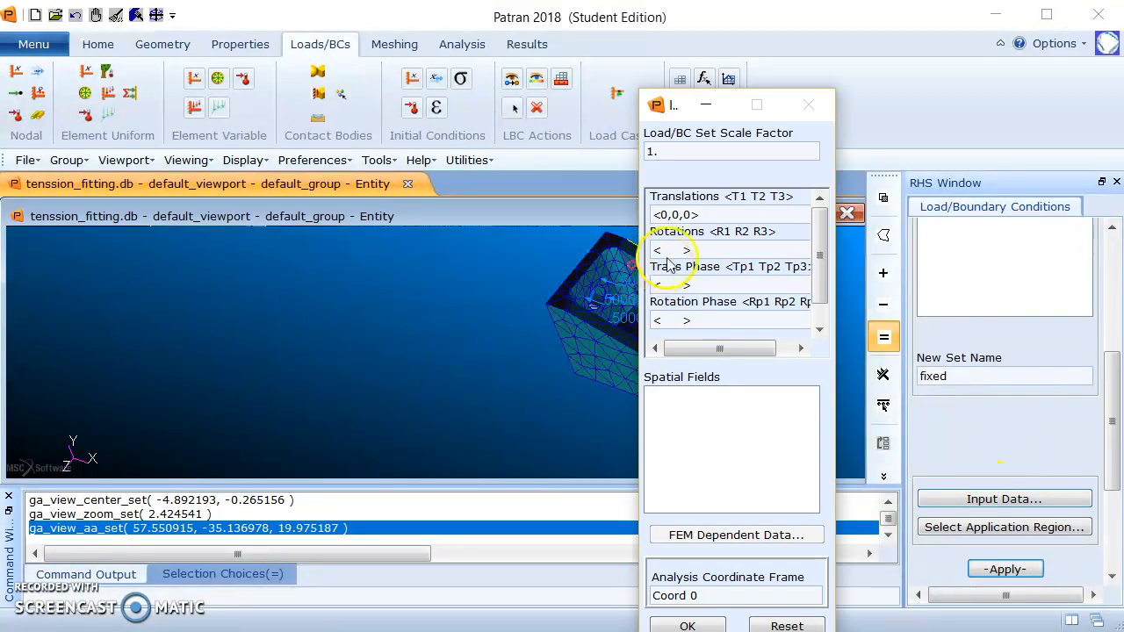
click(689, 625)
drag(1103, 371, 1106, 405)
click(1023, 468)
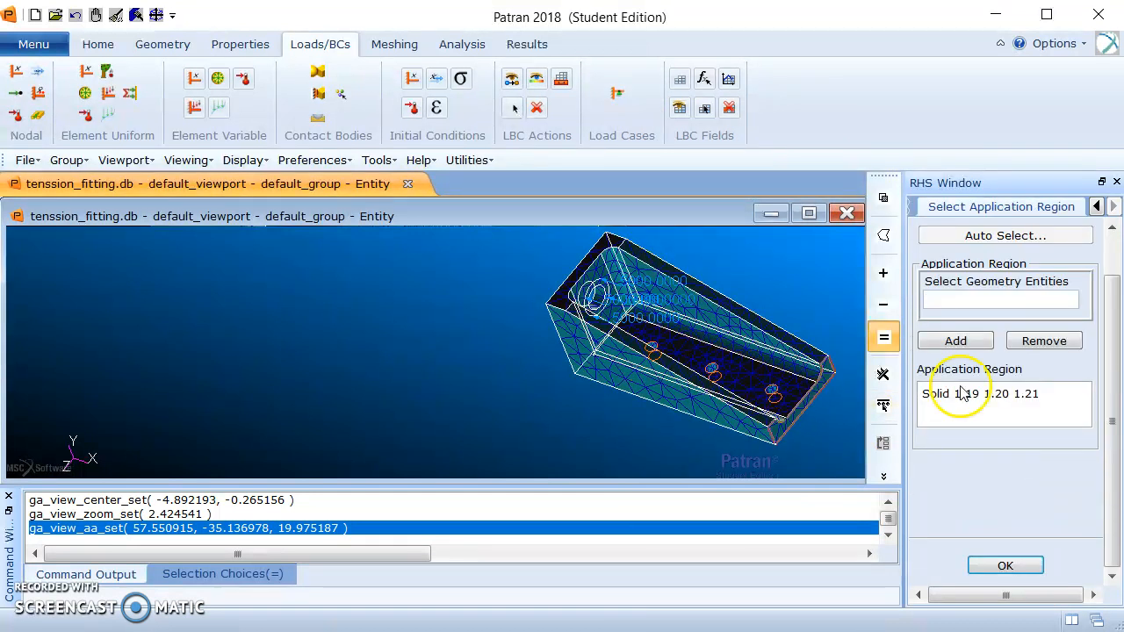
click(1010, 565)
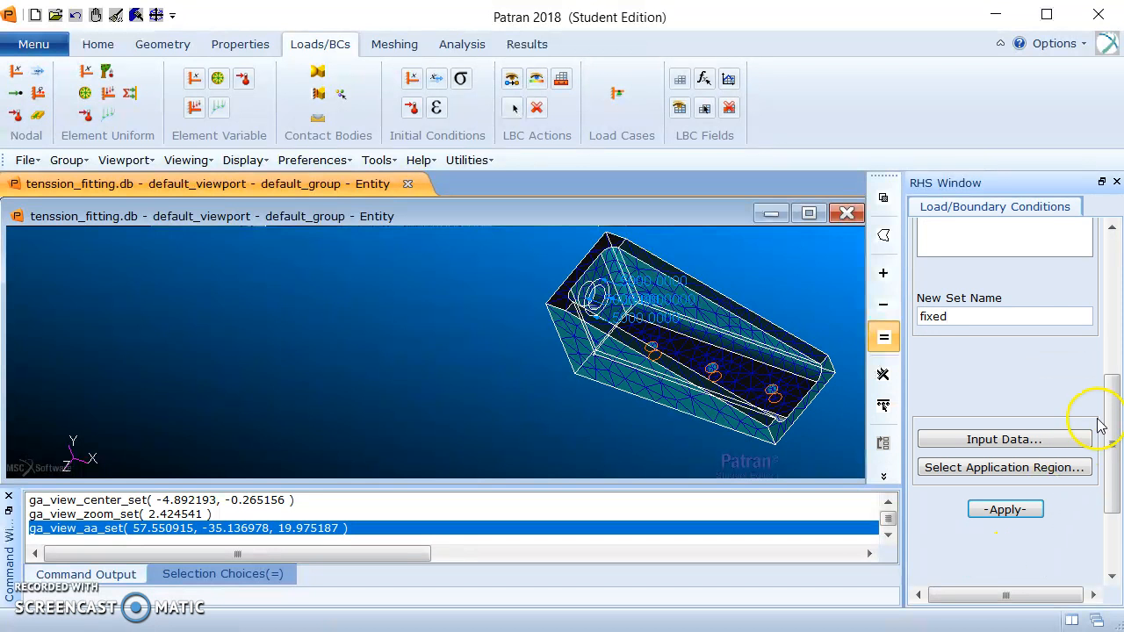
click(1010, 510)
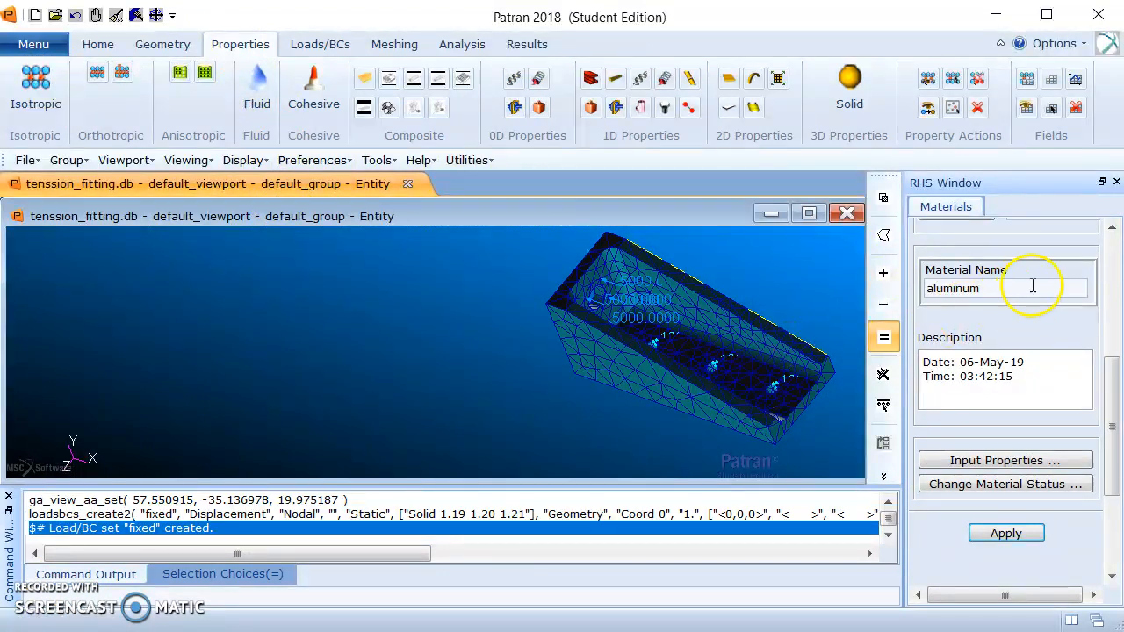
Create the isotropic linear elastic material aluminum with elastic modulus 10e6 and Poisson ratio 0.3.
click(1023, 458)
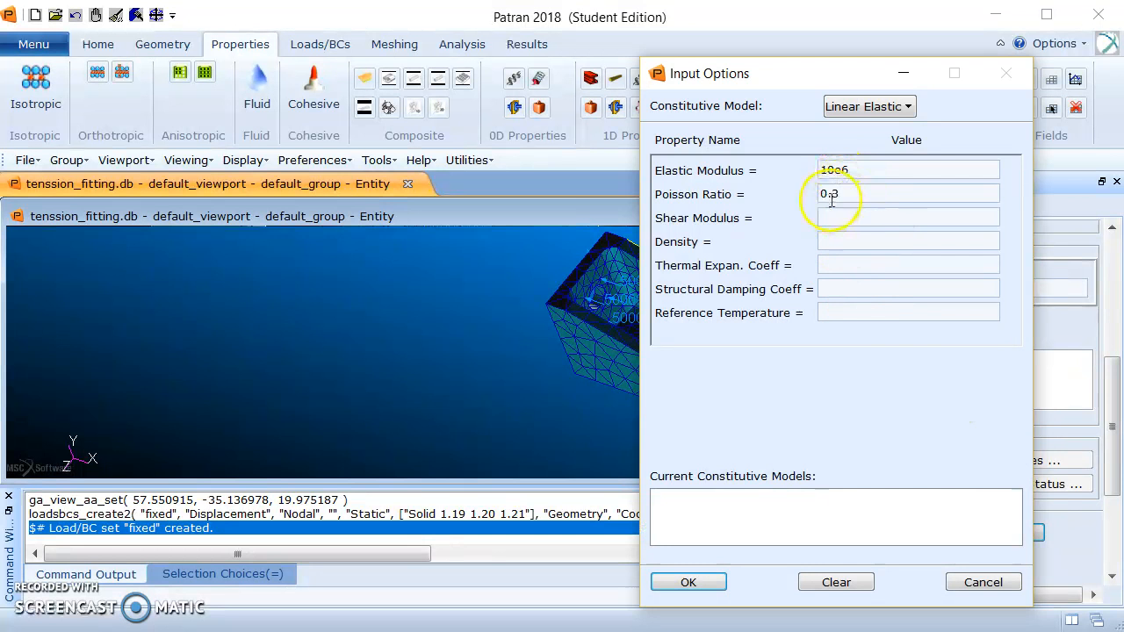
click(695, 582)
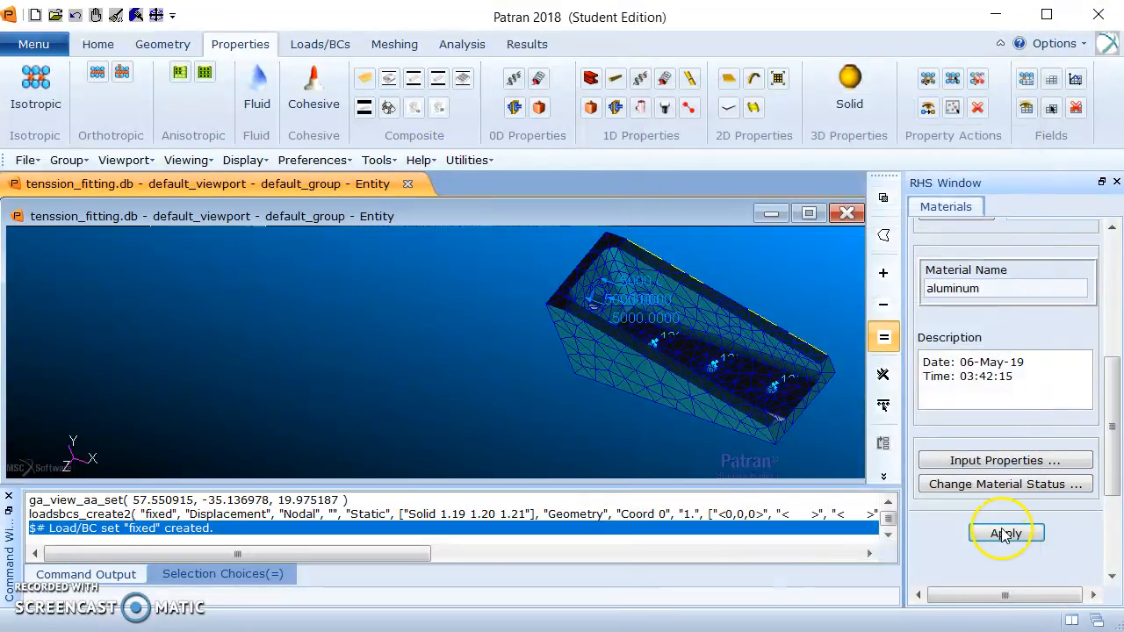
click(1010, 535)
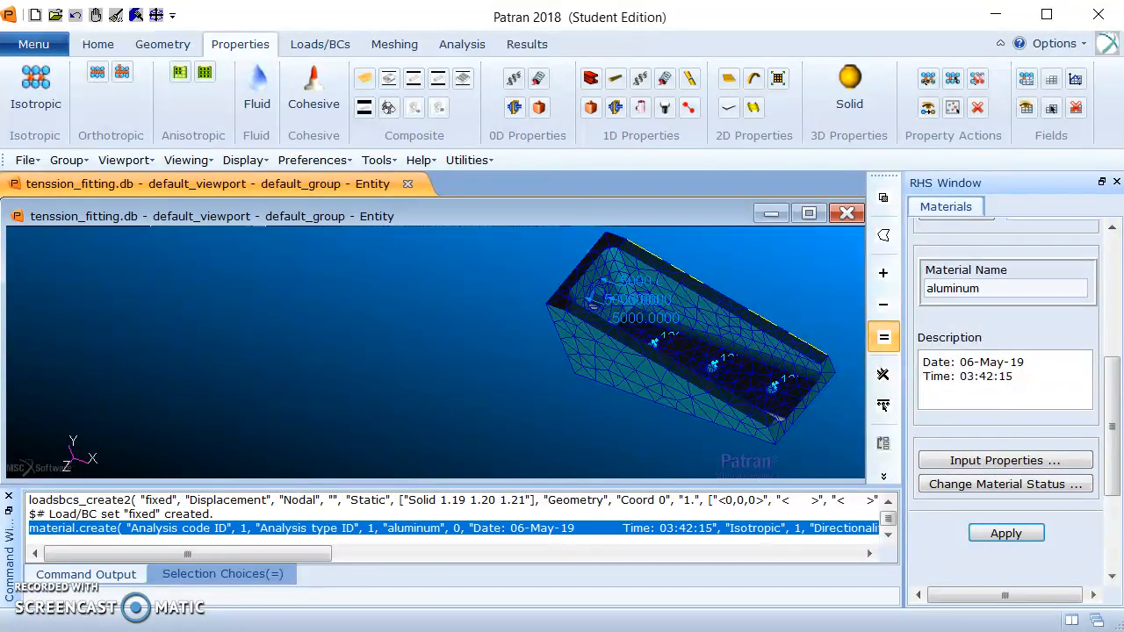
Name a homogeneous, standard-formulation solid element property set 3D_tets and assign it the aluminum material.
click(883, 404)
drag(1113, 293, 1042, 358)
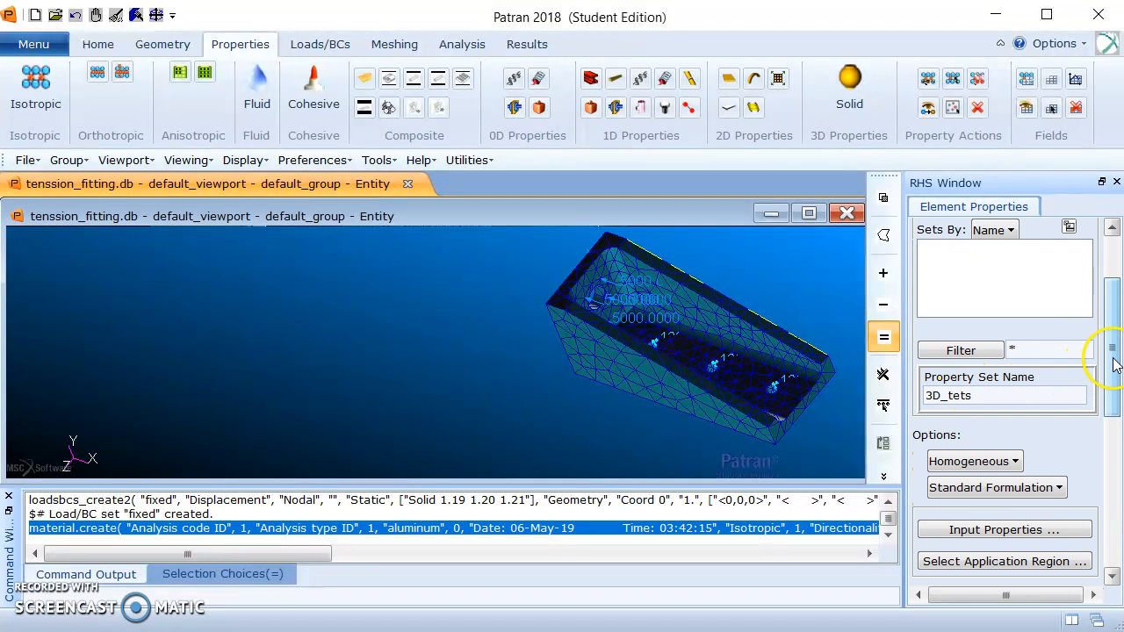
drag(1115, 356, 1111, 381)
click(1037, 458)
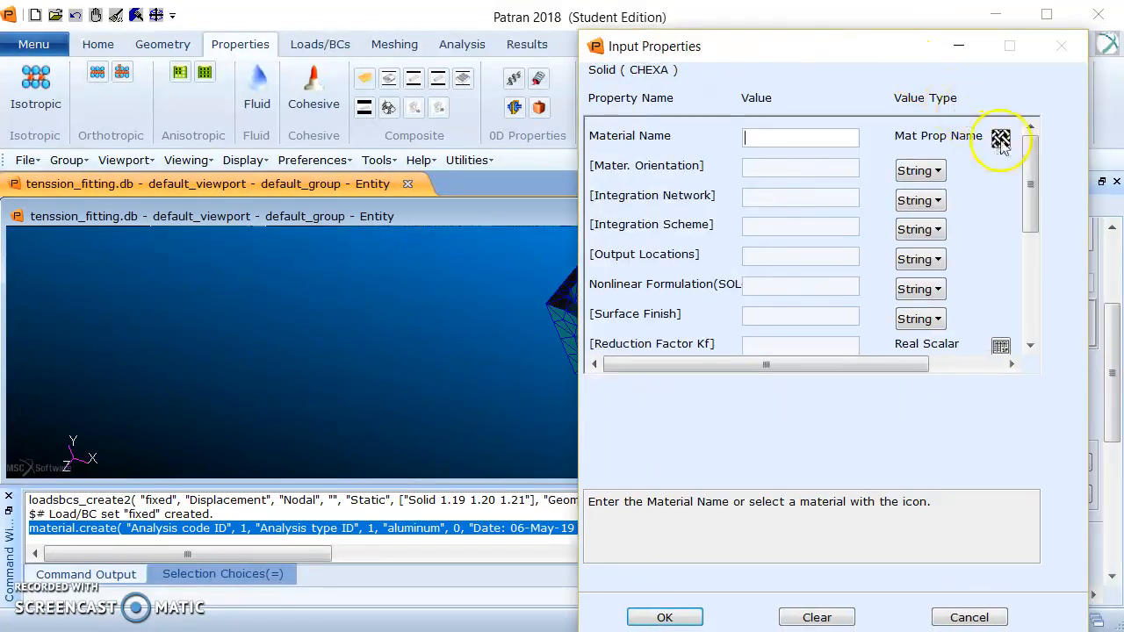
click(1000, 139)
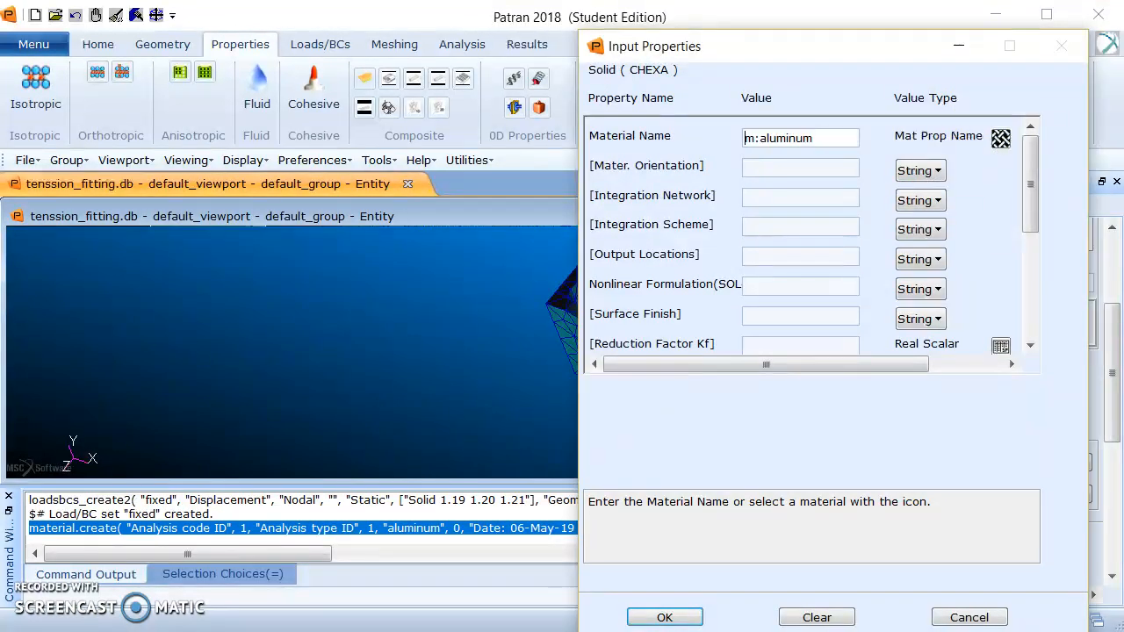
click(668, 617)
Add the whole fitting, Solid 1, as the application region and create the 3D_tets property set.
click(1026, 498)
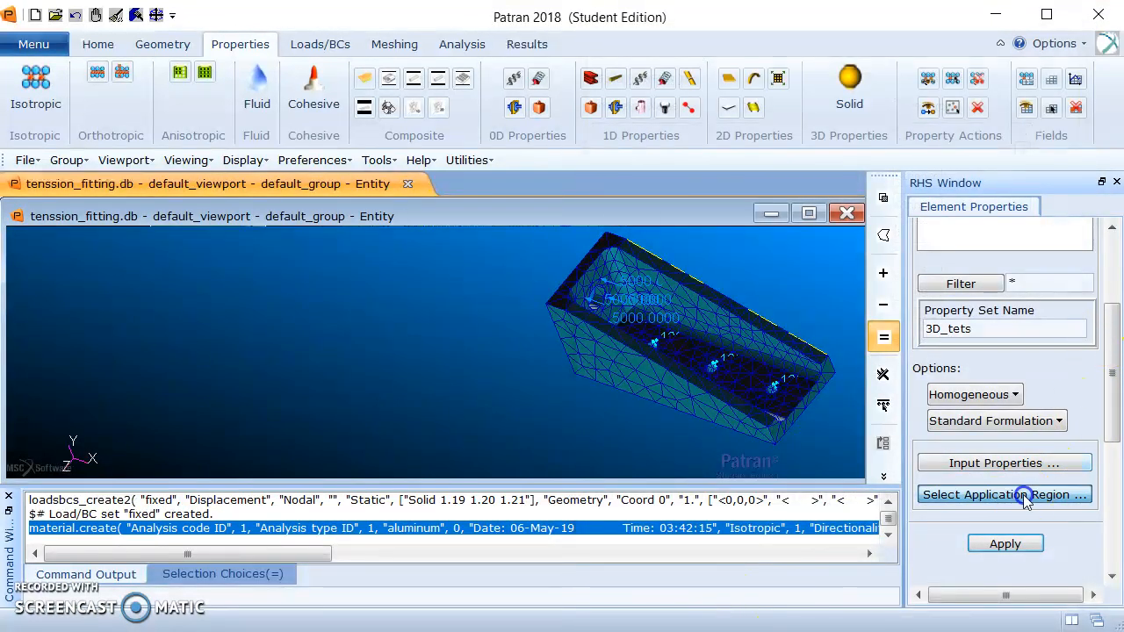
drag(553, 274, 900, 430)
click(957, 358)
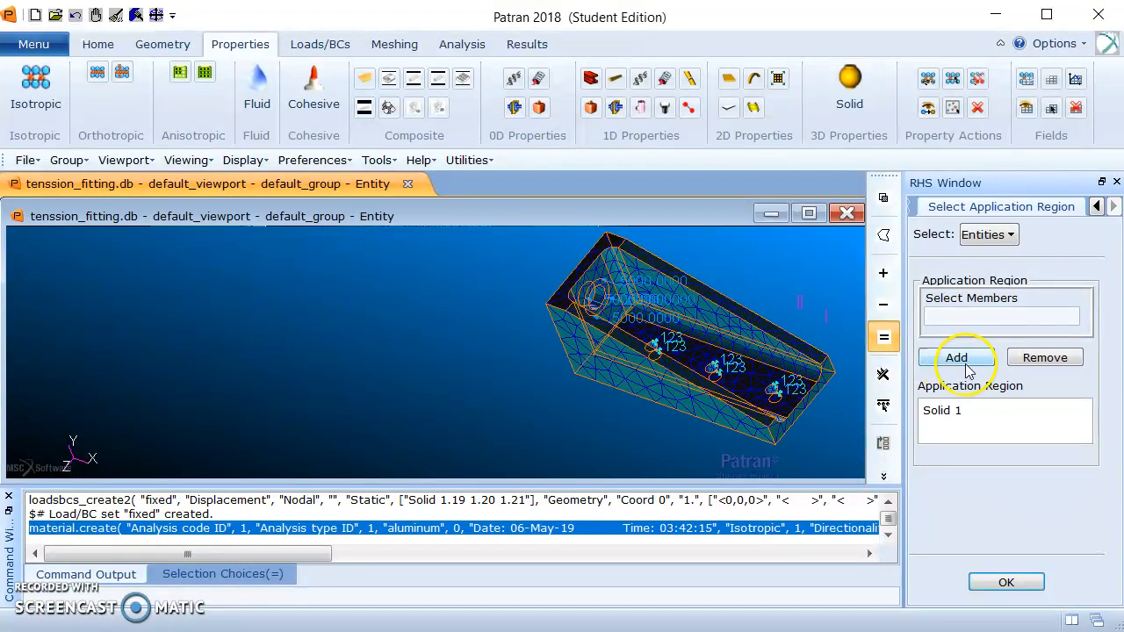
click(1006, 585)
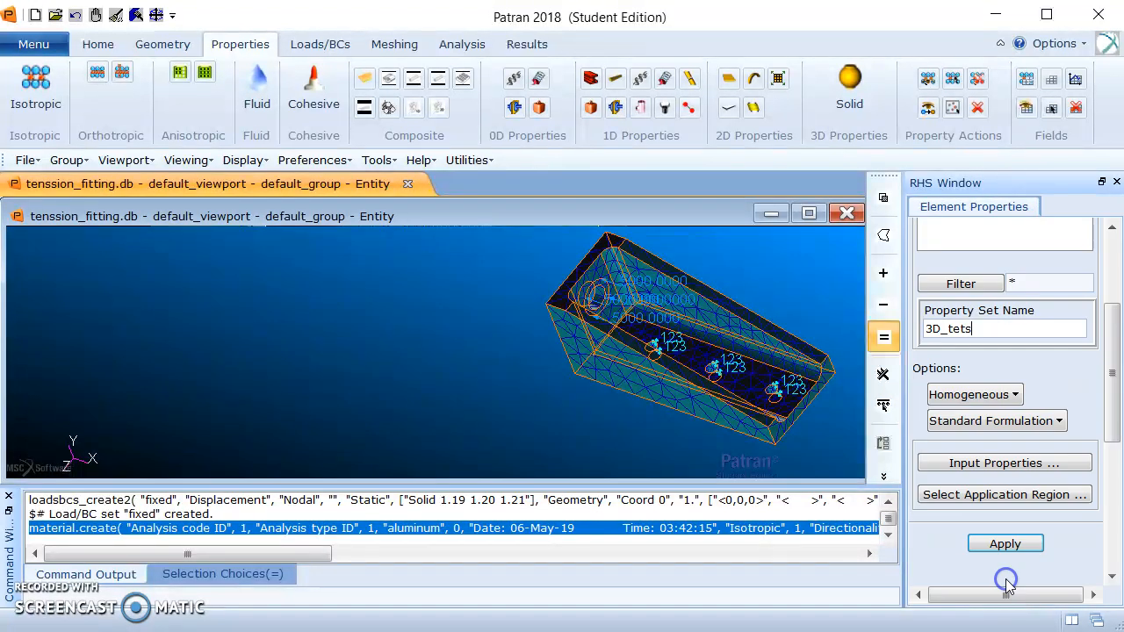
drag(1111, 371, 1111, 439)
click(1021, 409)
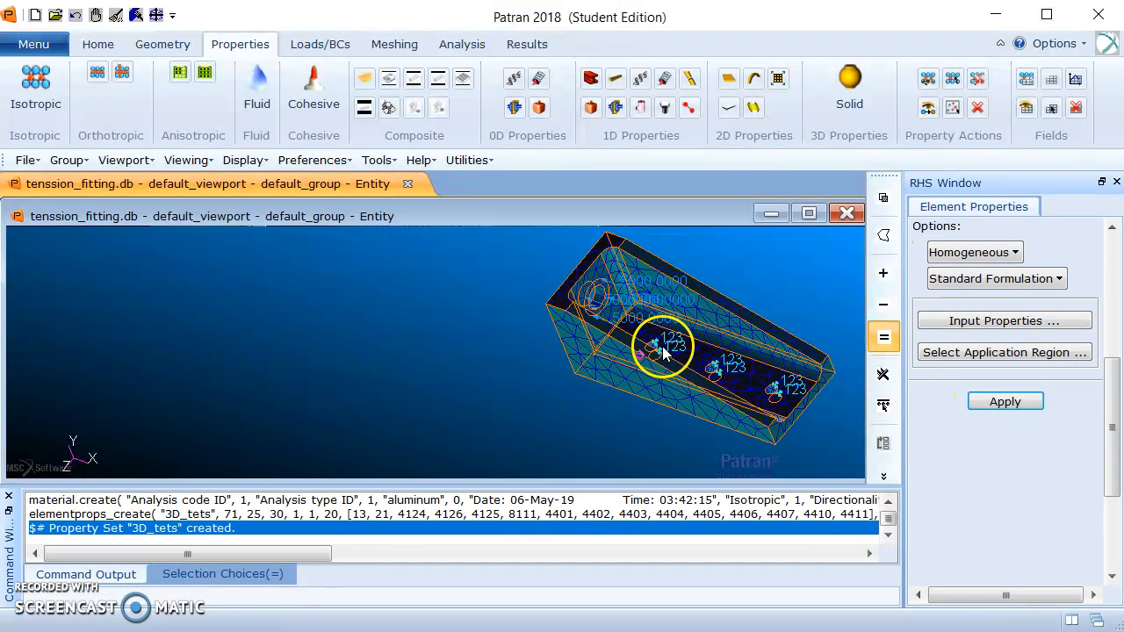
Submit the entire model for a full MSC.Nastran run as job tenssion_fitting with the Linear Static solution type.
click(461, 44)
click(32, 87)
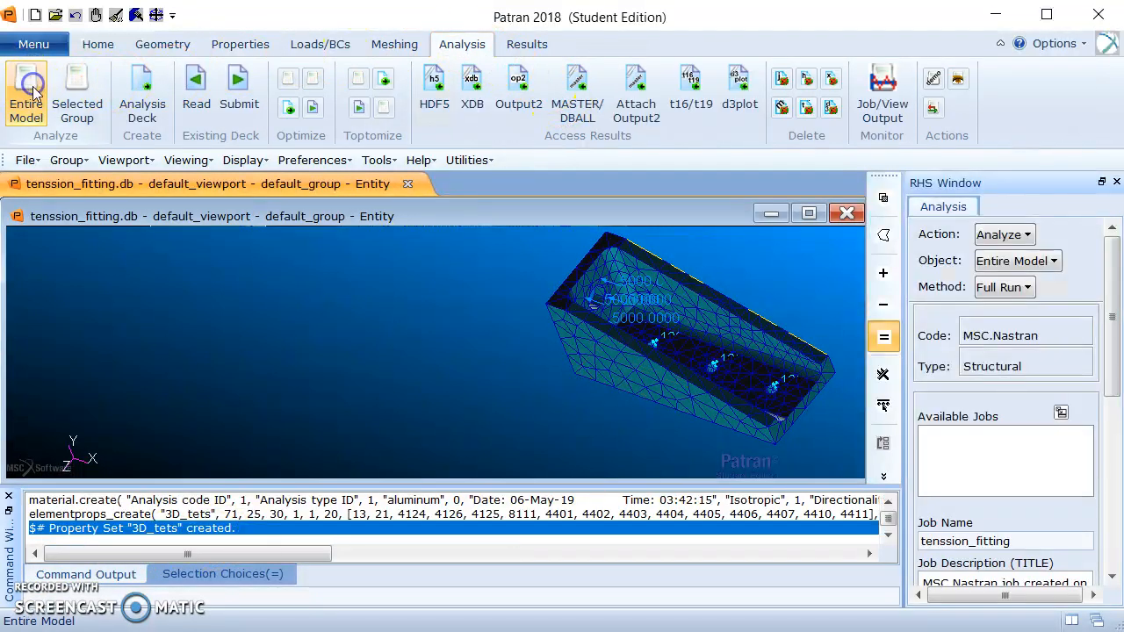
drag(1107, 274, 1098, 435)
click(1039, 443)
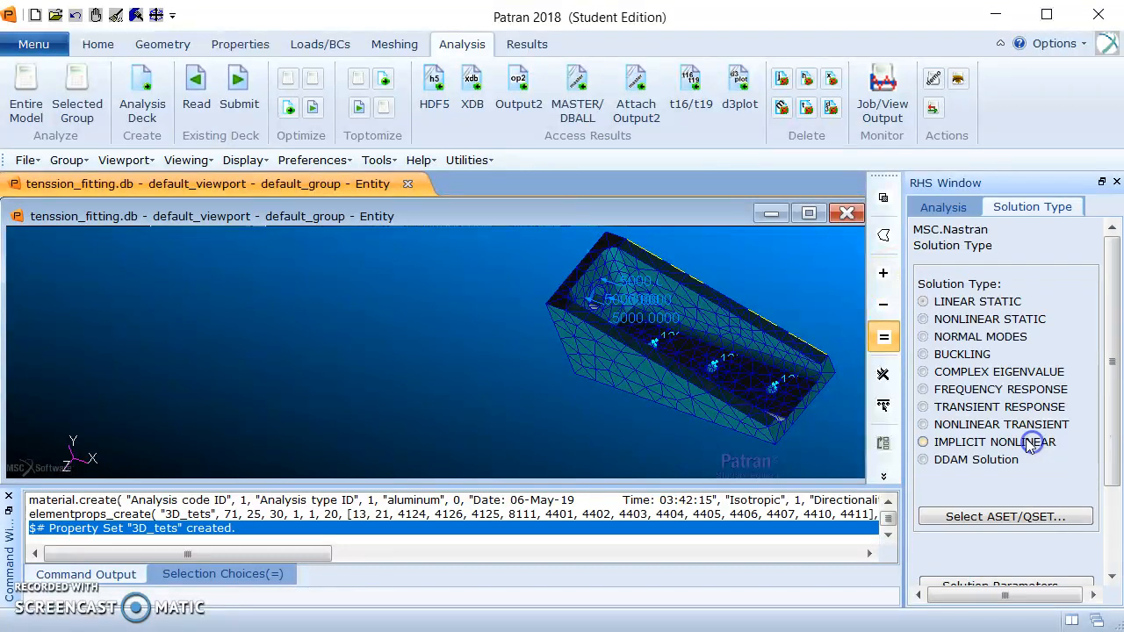
drag(1103, 376, 1111, 415)
drag(1112, 472, 1097, 488)
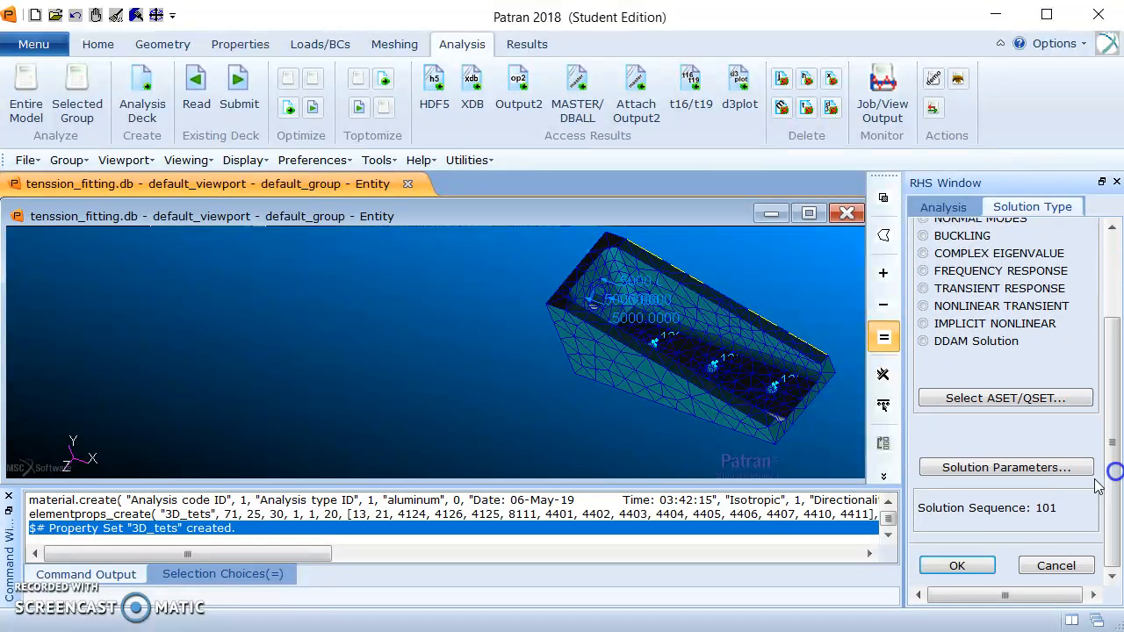
click(966, 567)
scroll(1102, 417, down, 1)
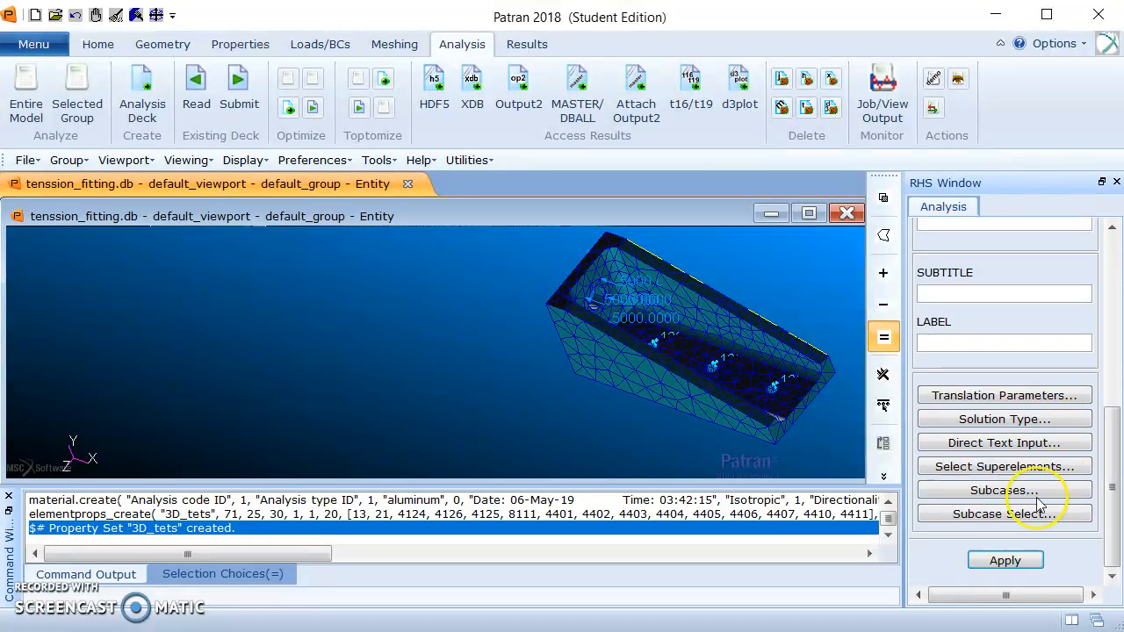
click(1006, 561)
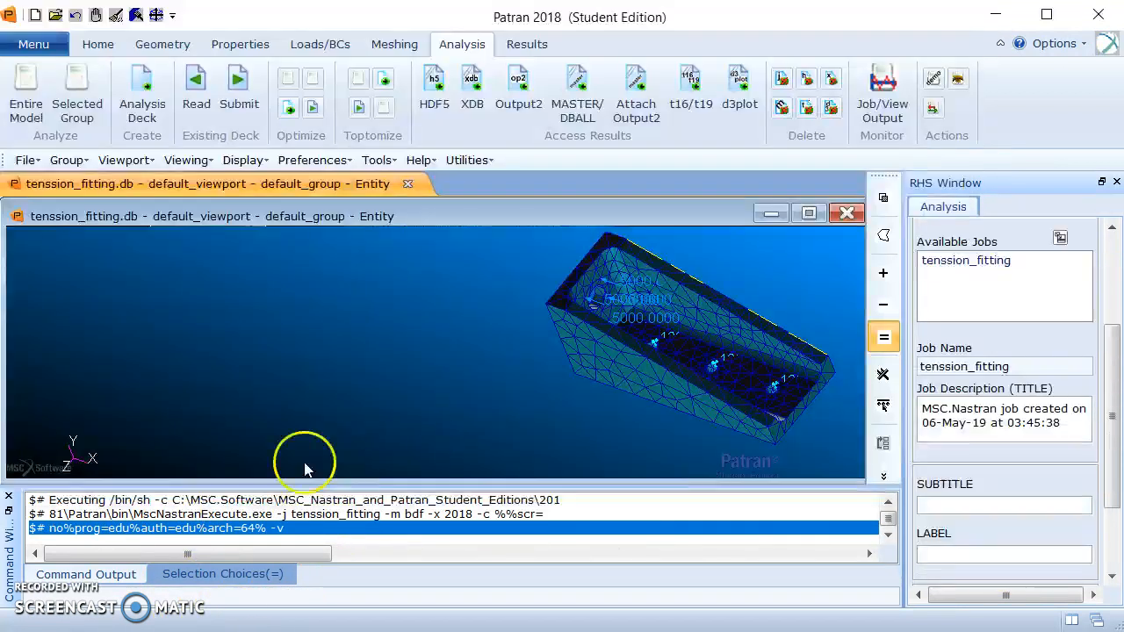
Attach the tenssion_fitting results file and plot the fitting's deformation from Displacements, Translational, shown as Resultant.
drag(1111, 338, 1106, 414)
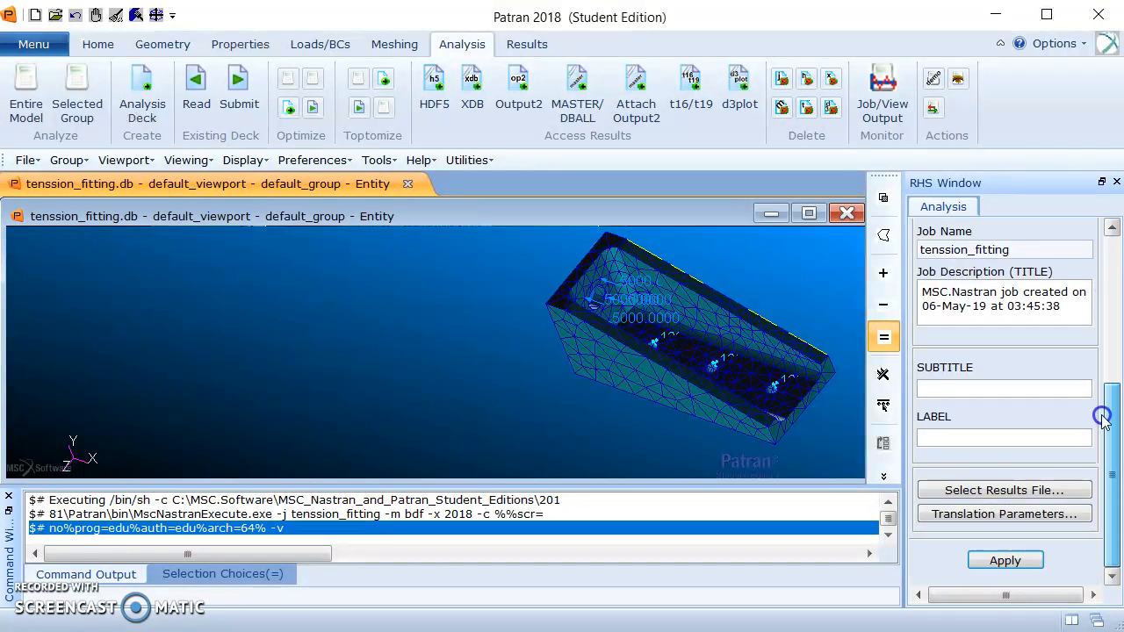
click(1006, 560)
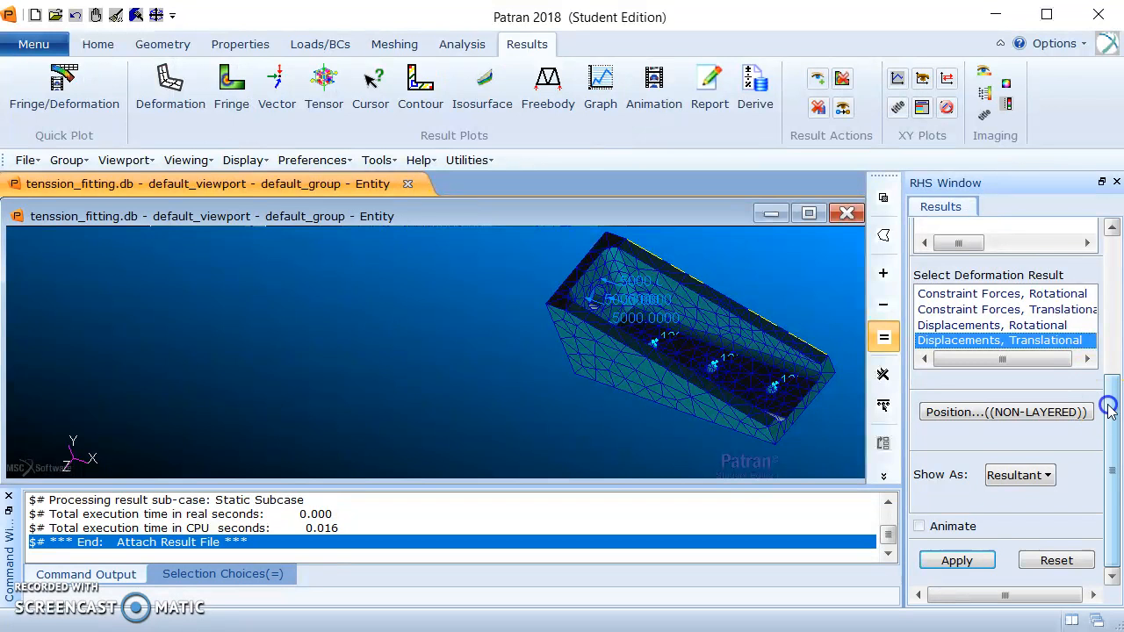
click(957, 572)
mouse_move(496, 372)
middle_down()
mouse_move(527, 364)
mouse_move(519, 334)
mouse_move(541, 321)
mouse_move(501, 352)
mouse_move(509, 363)
middle_up()
click(750, 378)
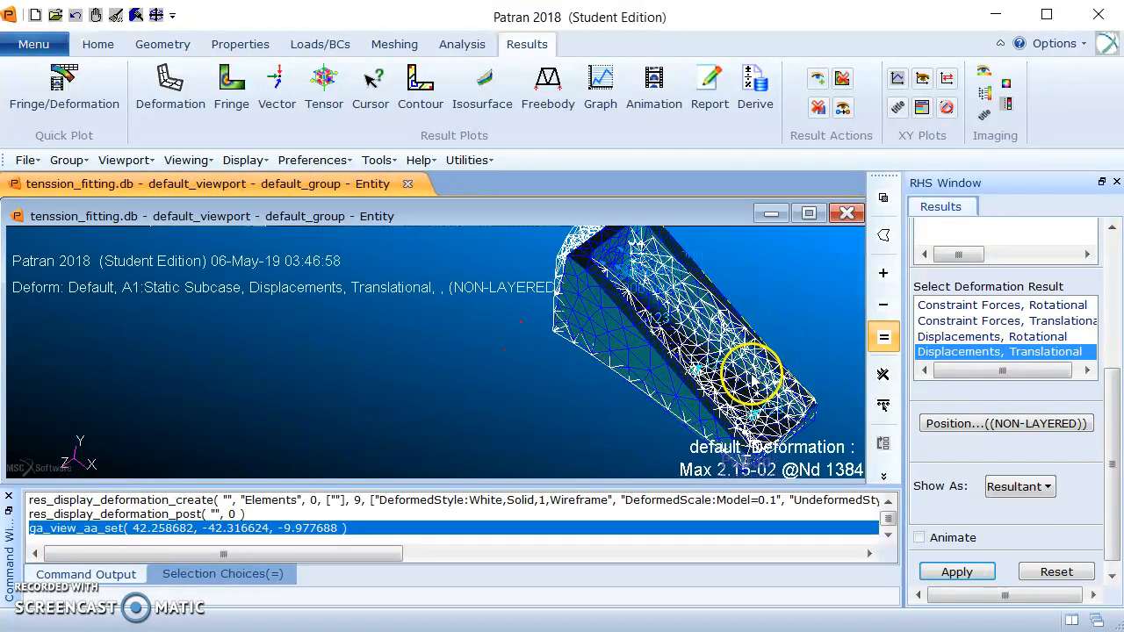